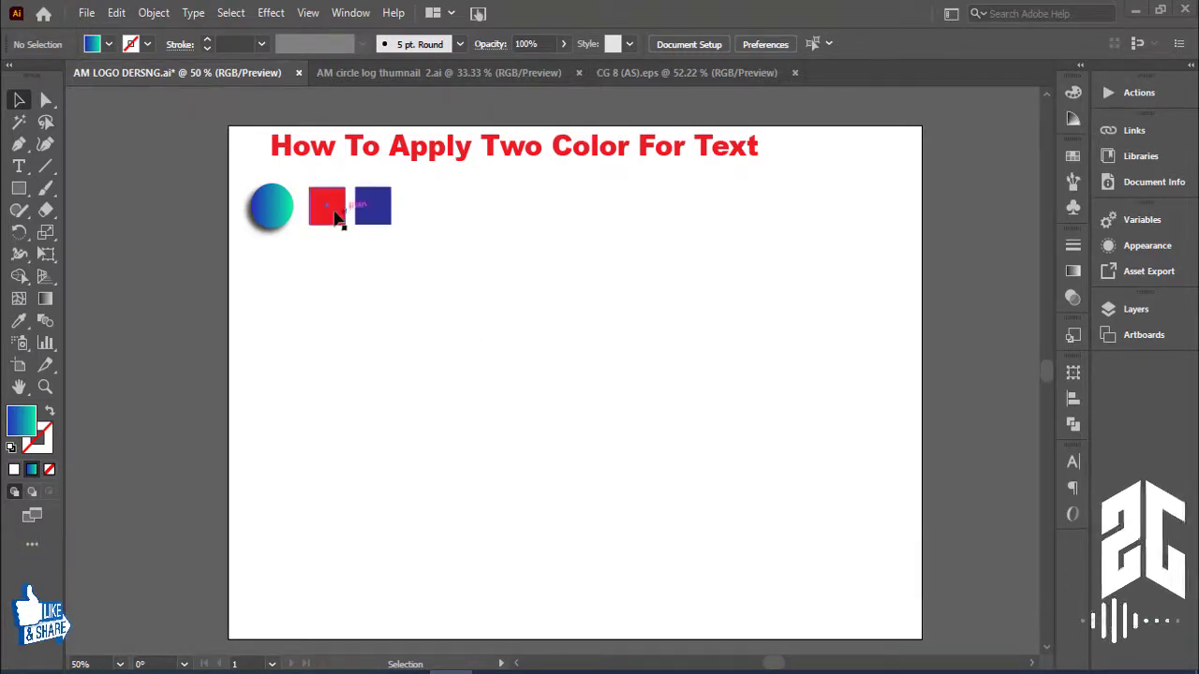
Type 'style text' as a new text object on the artboard
left_click(272, 213)
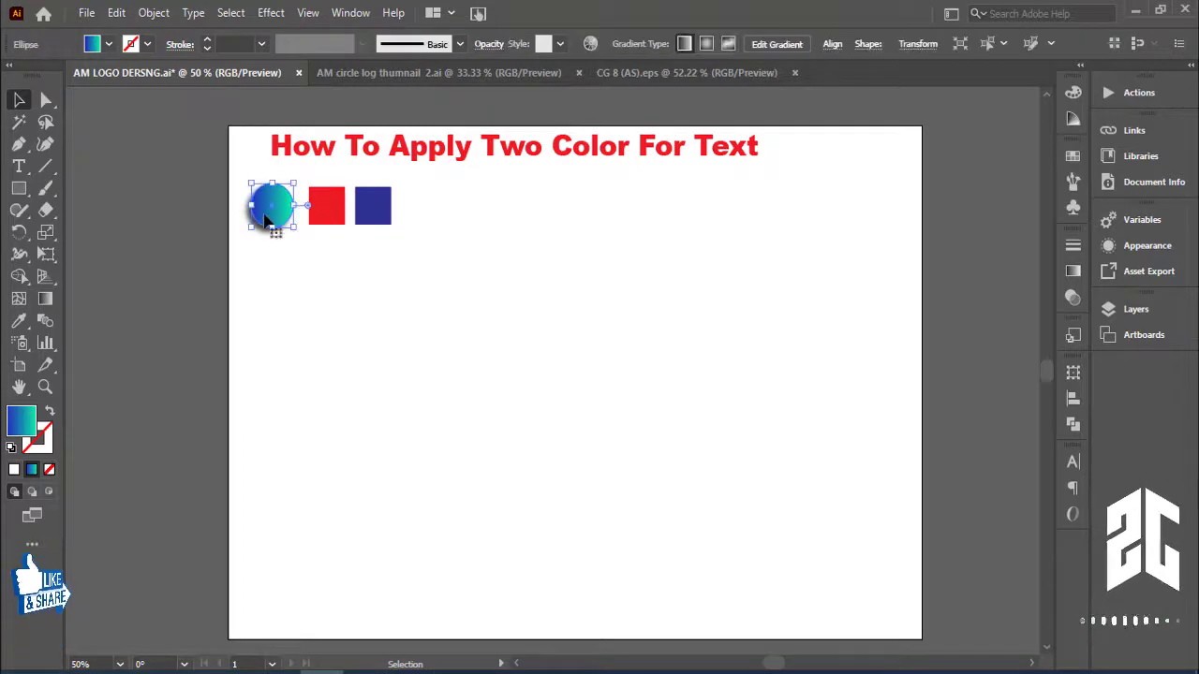
left_click(370, 318)
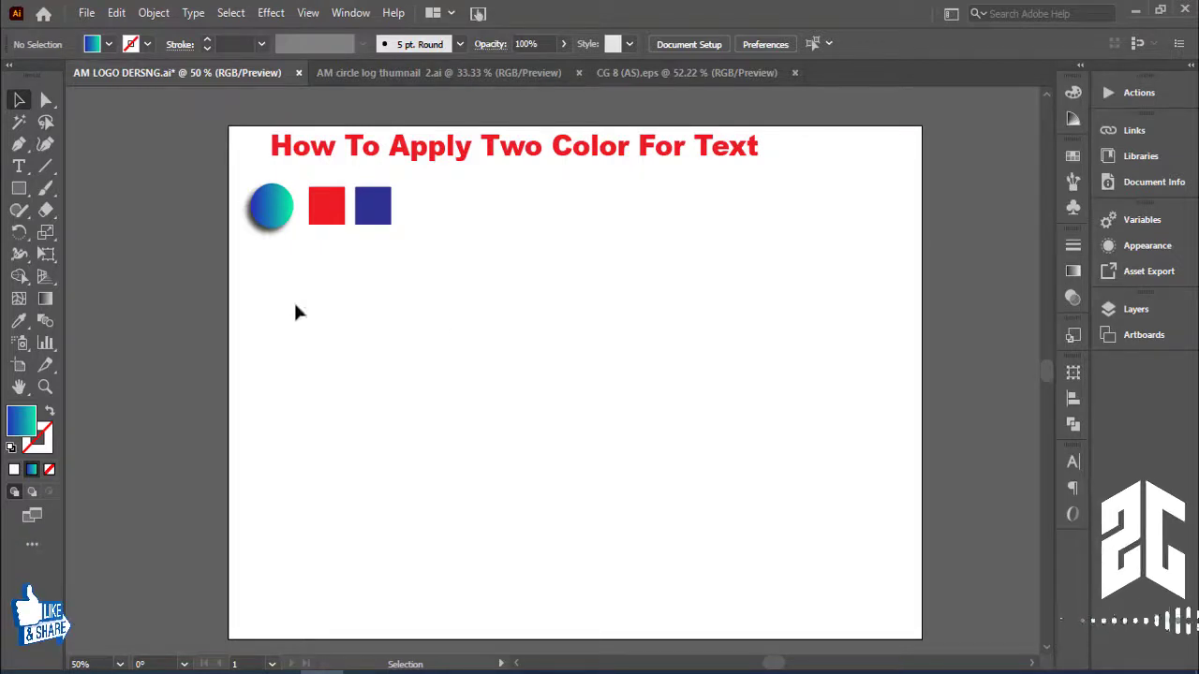
left_click(19, 166)
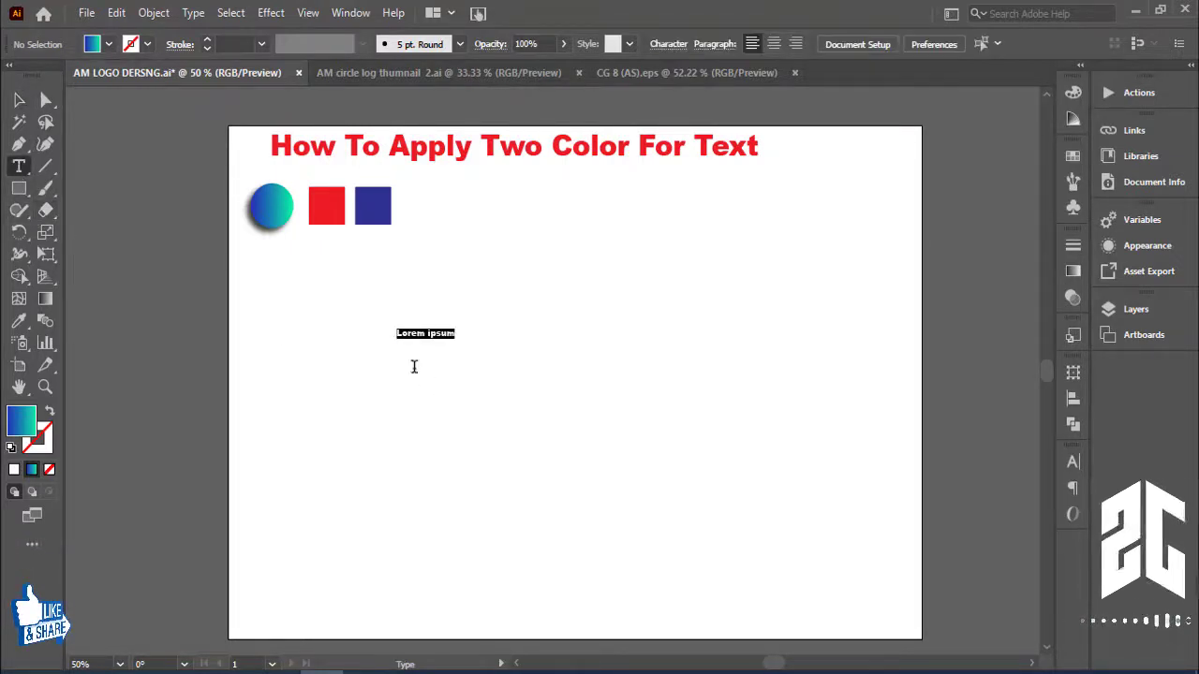
type("styl")
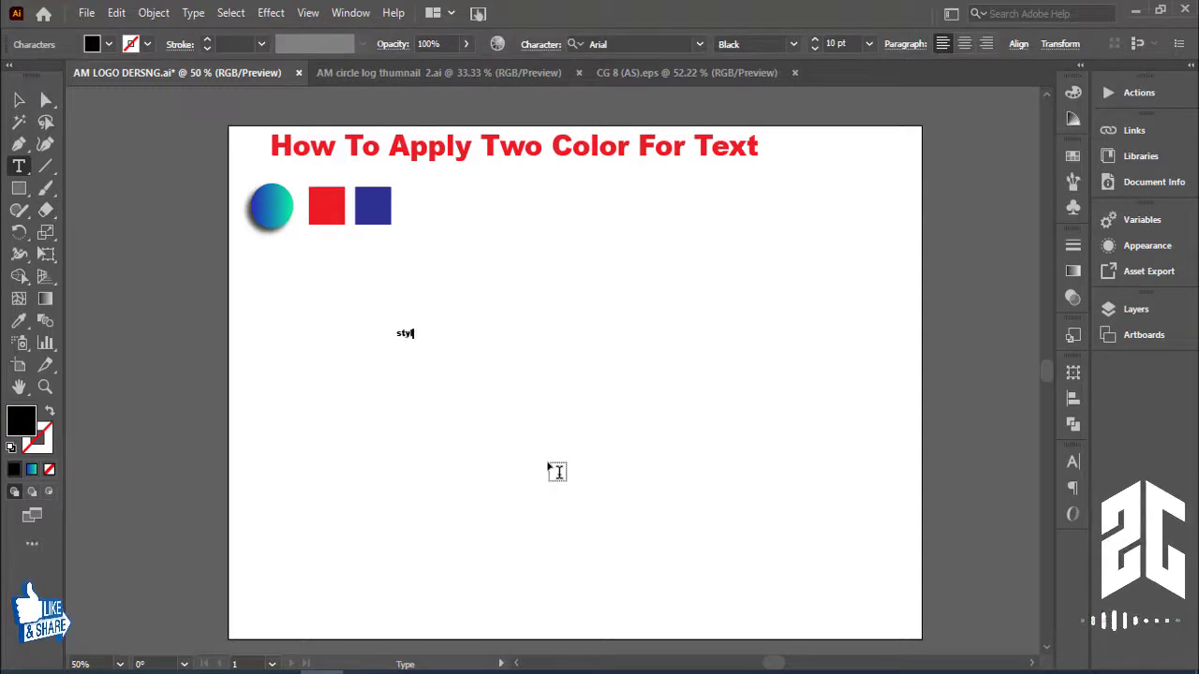
type("e text")
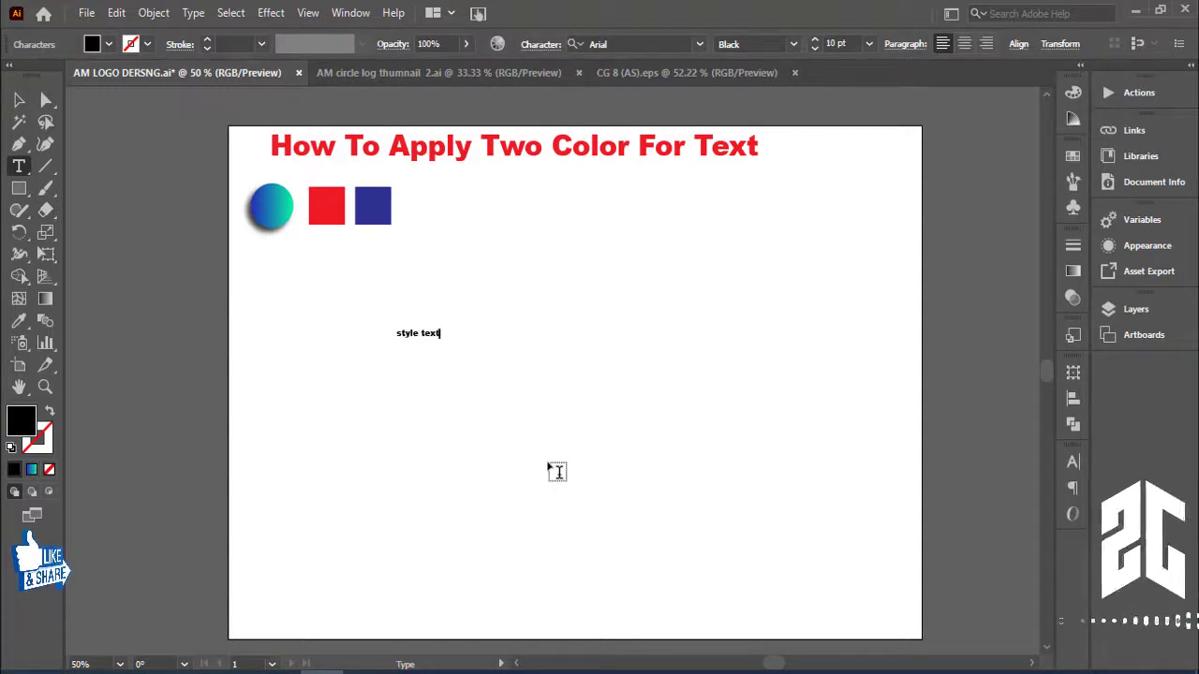
Scale the text up to about 100 pt and change it to UPPERCASE
left_click(18, 100)
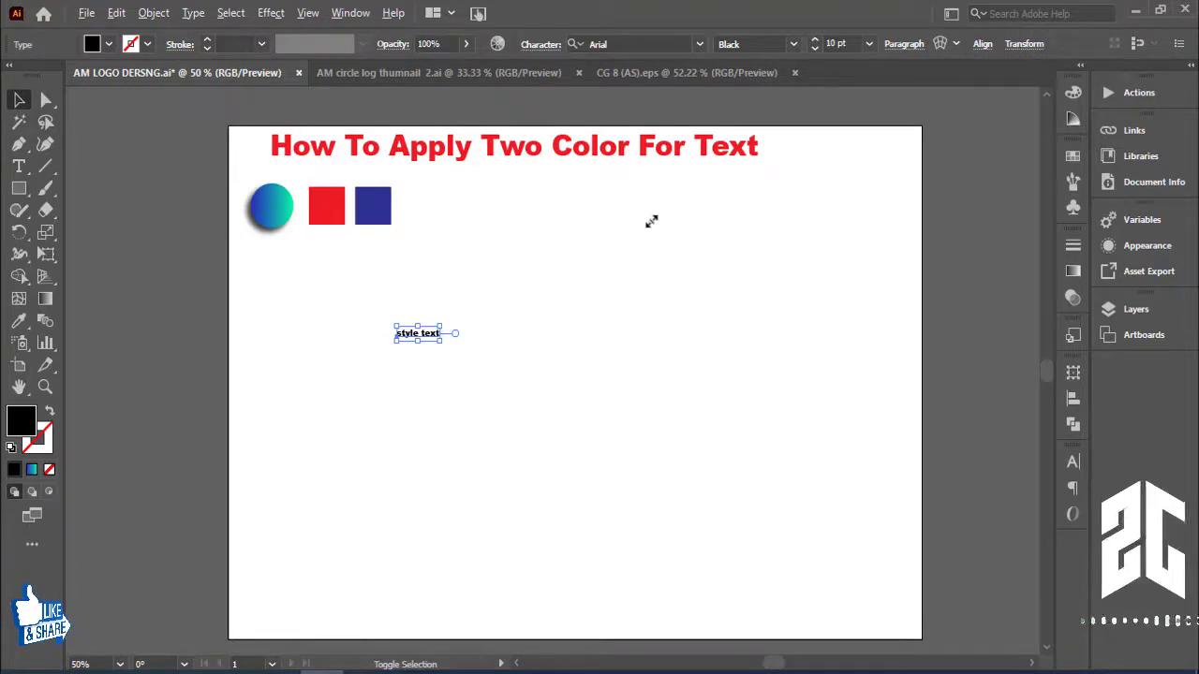
left_click_drag(651, 221, 625, 253)
left_click_drag(567, 359, 715, 350)
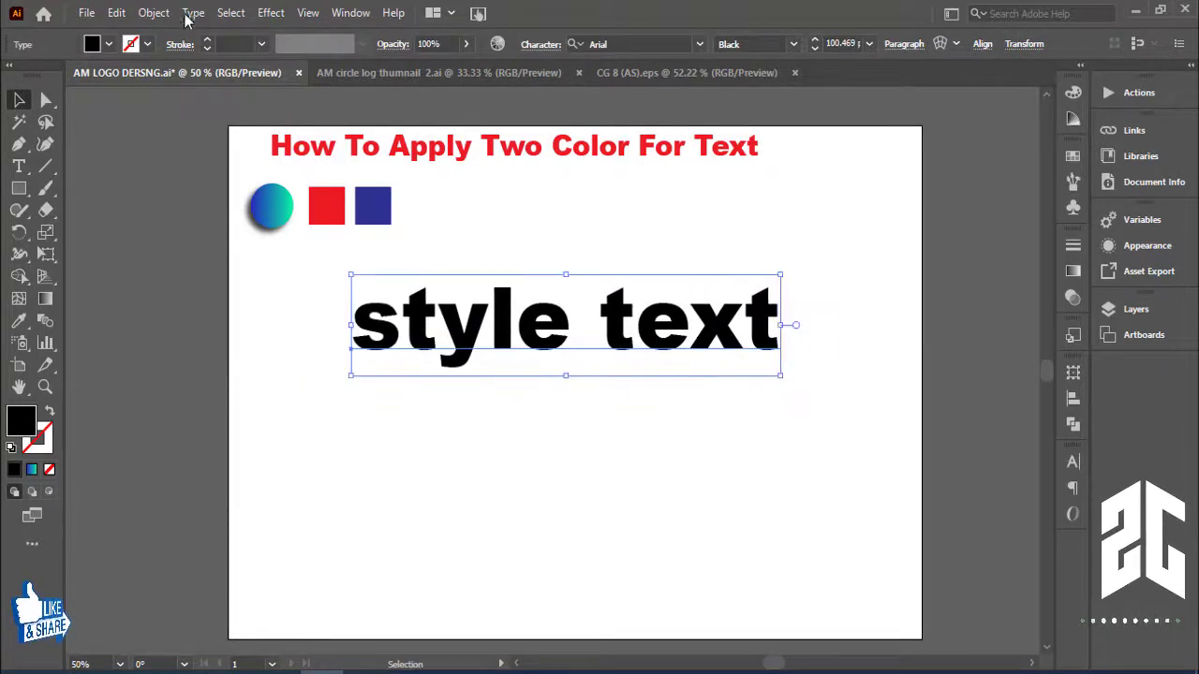
left_click(193, 13)
mouse_move(237, 296)
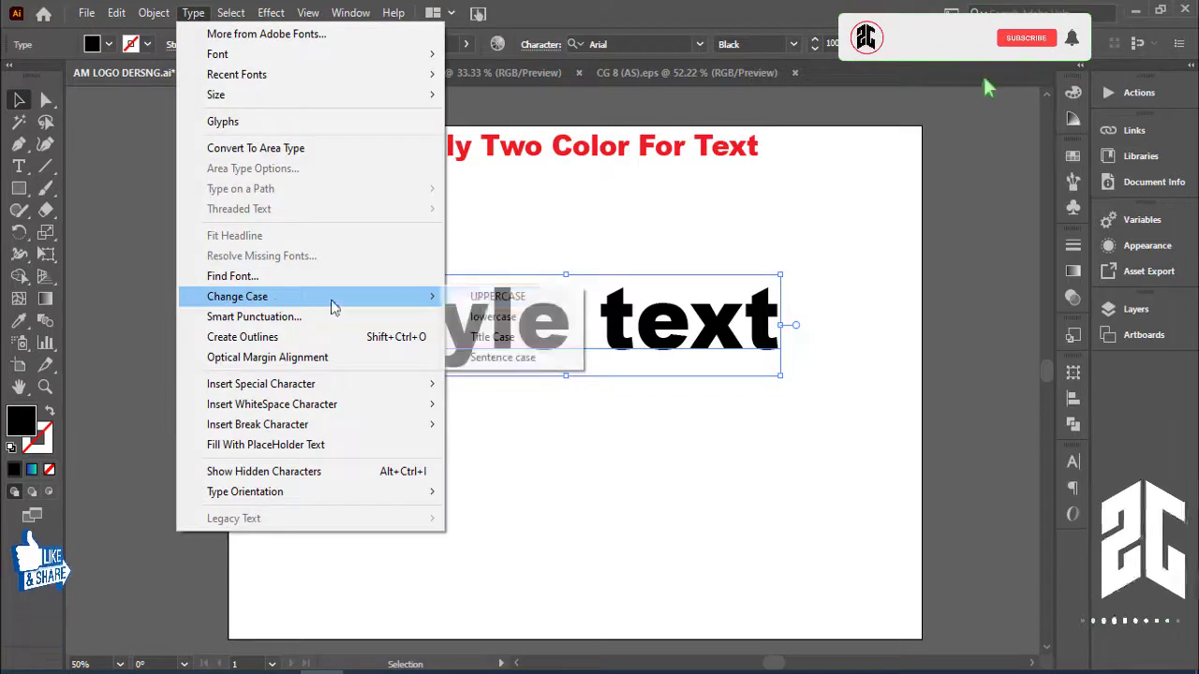
left_click(502, 298)
Move STYLE TEXT down and left to centre it below the shapes
left_click(798, 252)
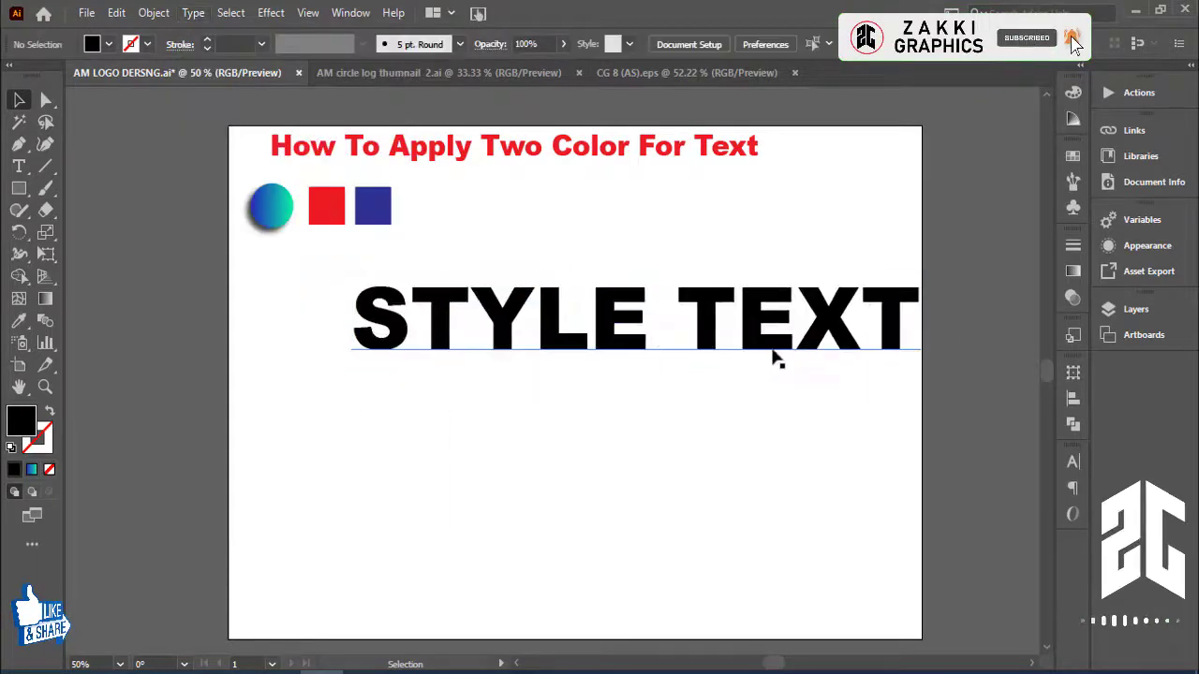
left_click_drag(766, 348, 705, 396)
left_click(715, 316)
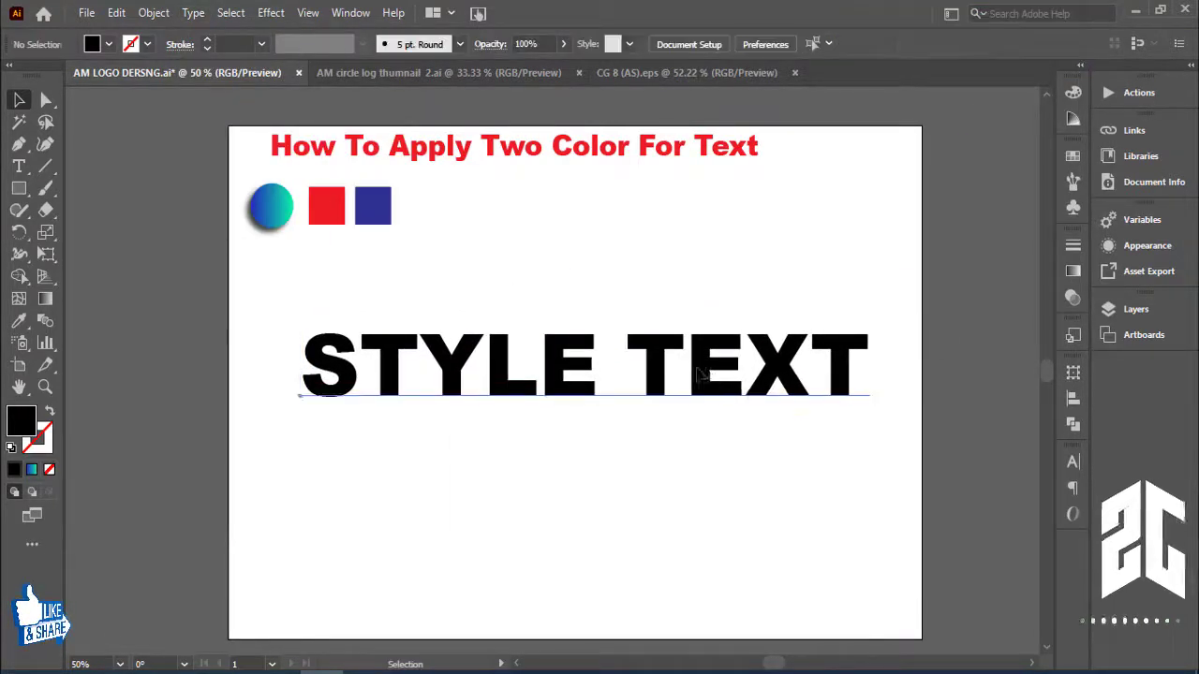
left_click(712, 375)
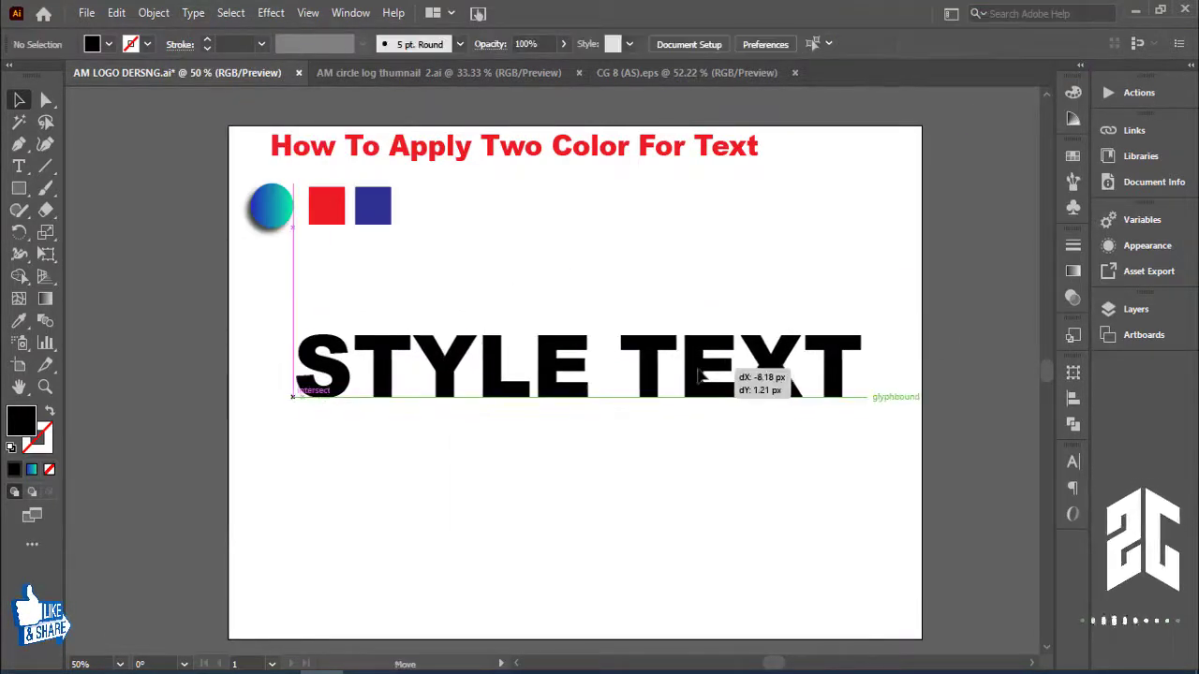
Expand the STYLE TEXT type into grouped outline paths, keeping Object and Fill checked
left_click(154, 13)
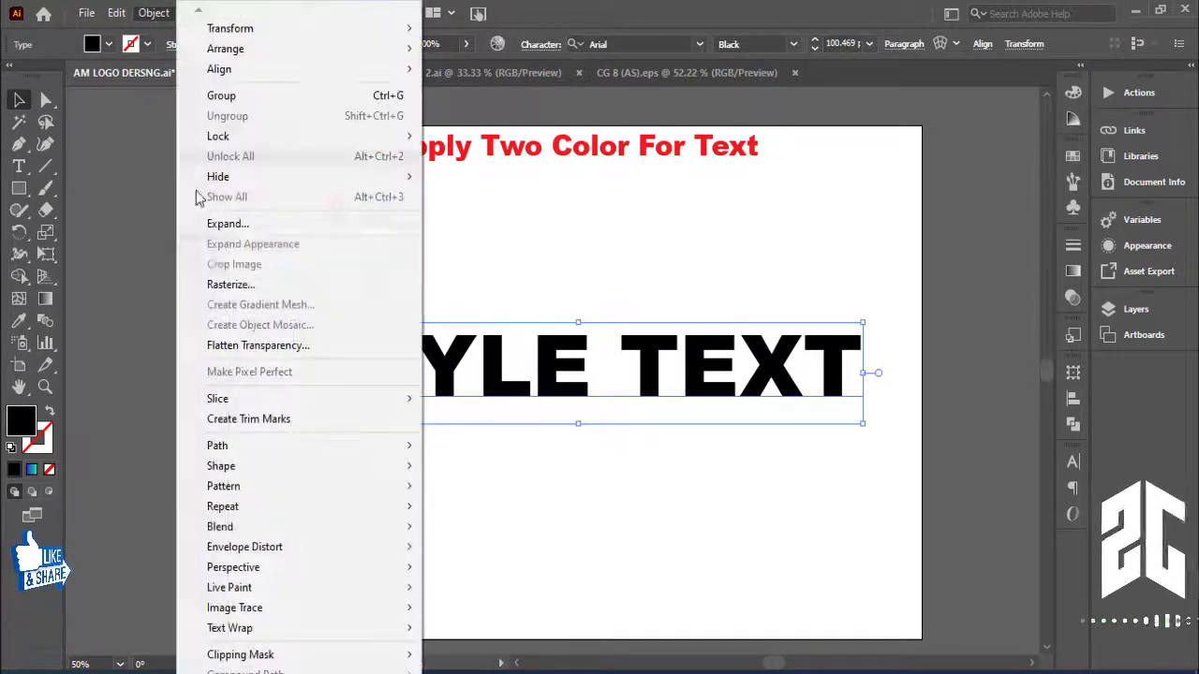
left_click(240, 222)
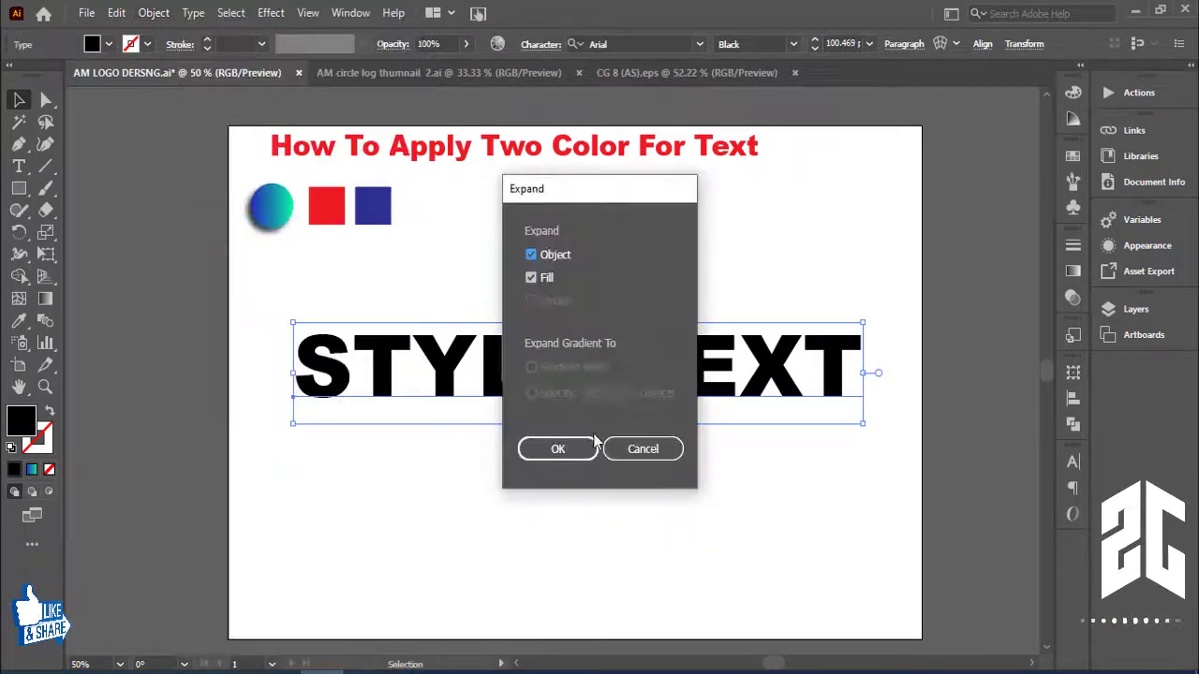
left_click(560, 448)
left_click(755, 466)
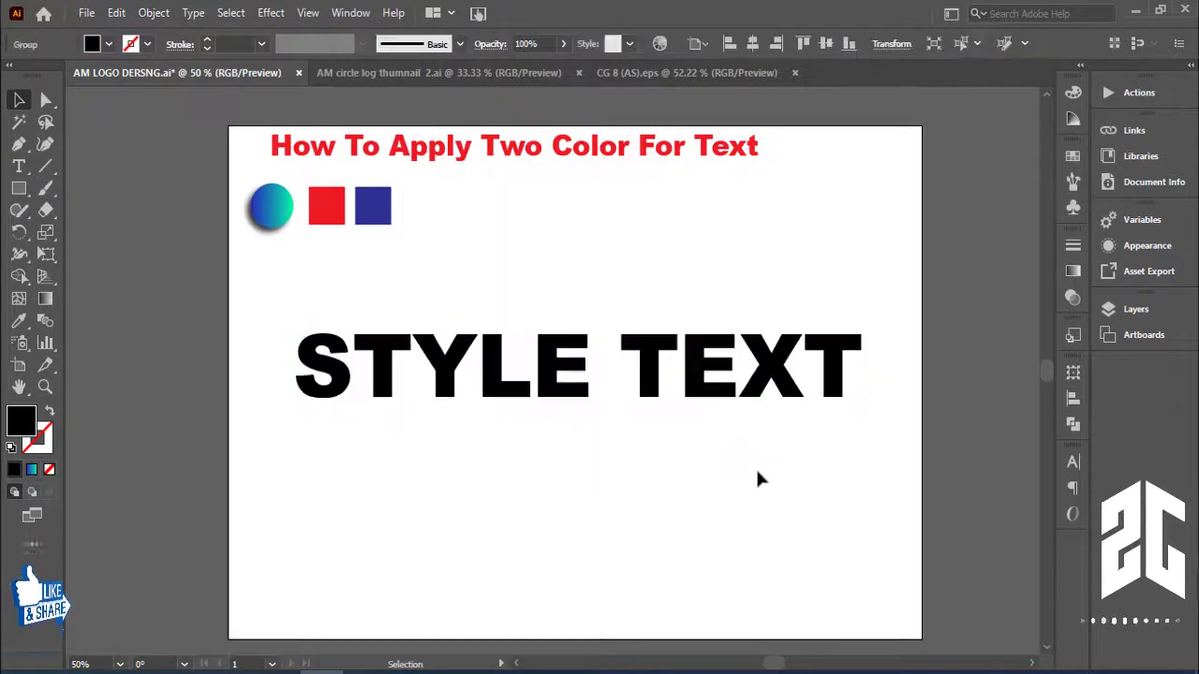
left_click(584, 396)
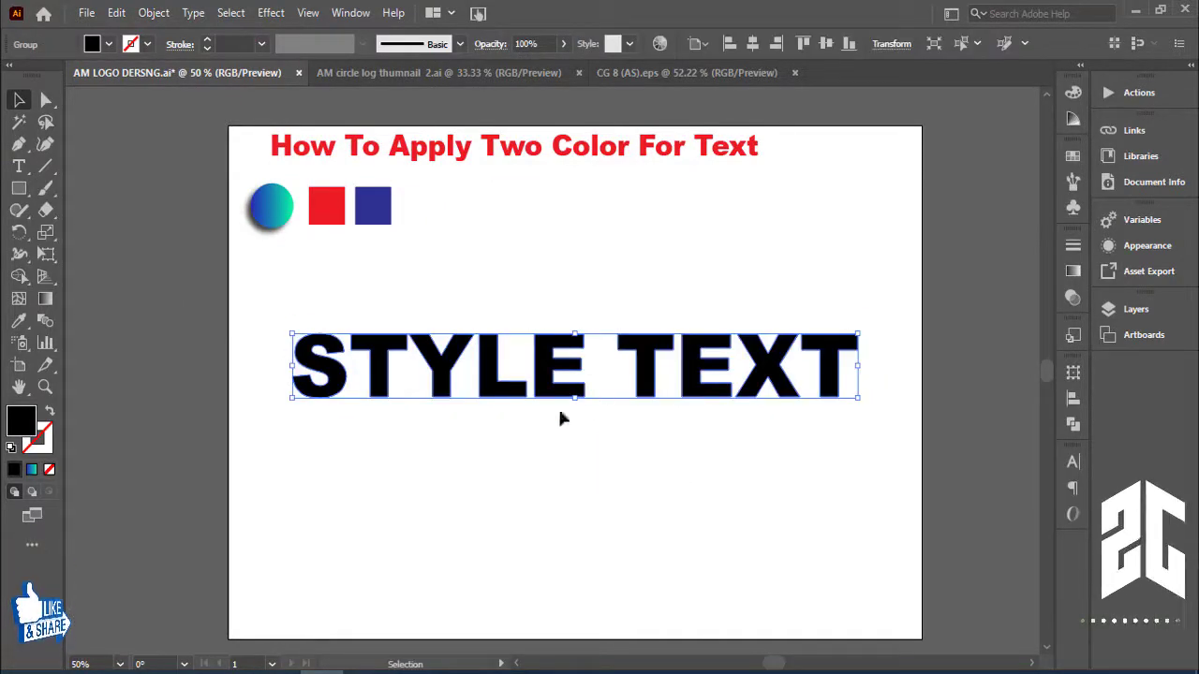
left_click(503, 476)
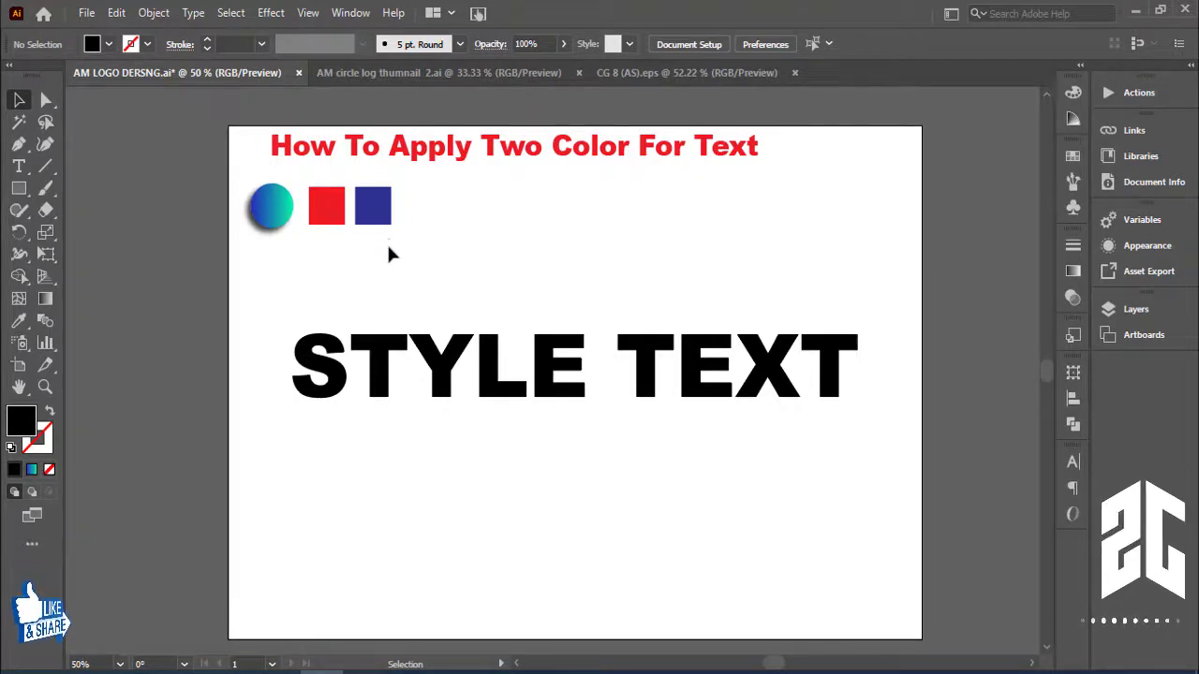
left_click(562, 370)
left_click(578, 268)
left_click(555, 367)
left_click(550, 279)
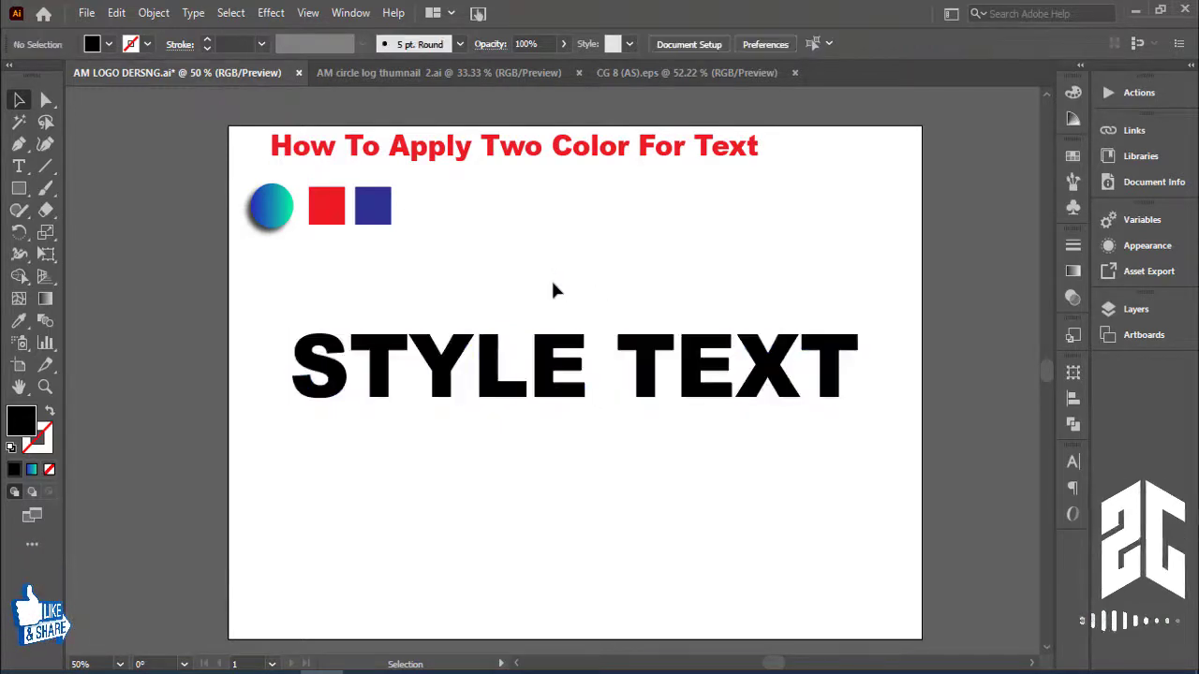
left_click_drag(468, 290, 592, 386)
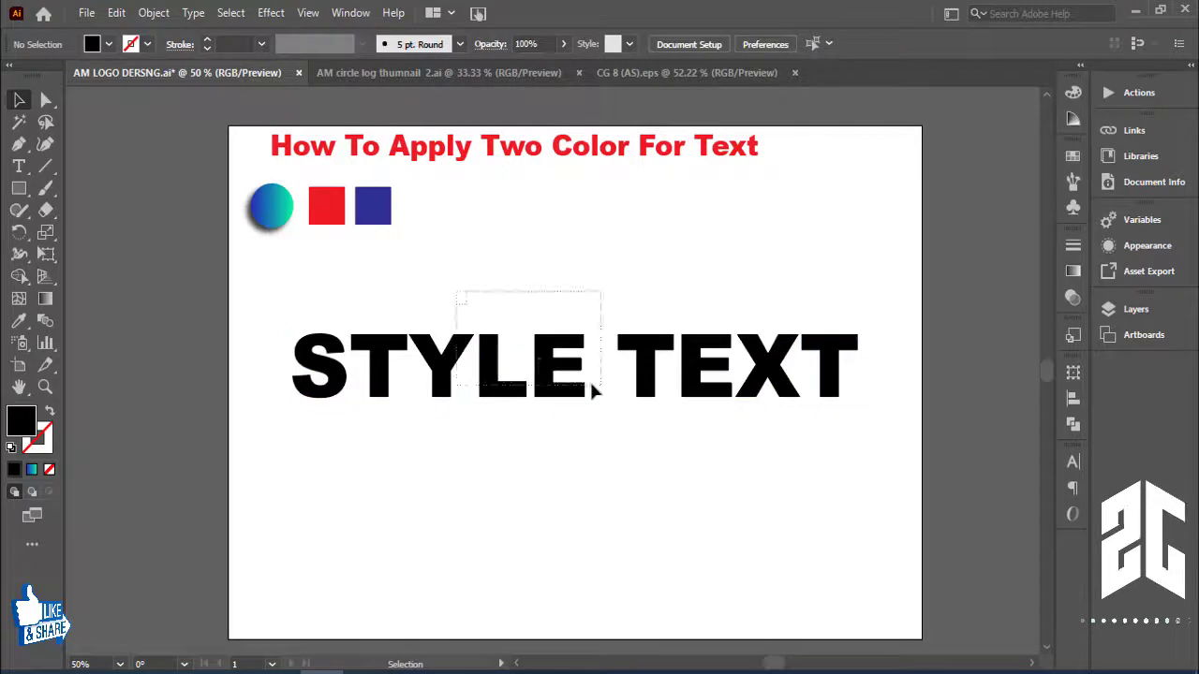
left_click(19, 320)
left_click(272, 210)
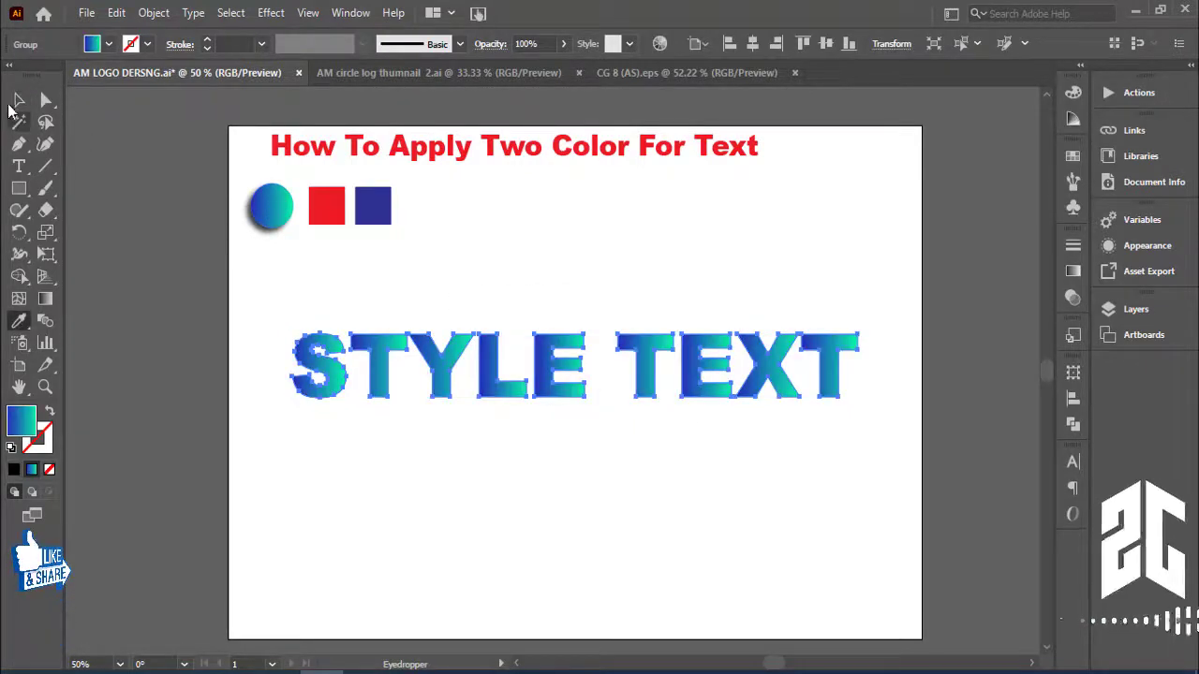
left_click(19, 101)
left_click(525, 324)
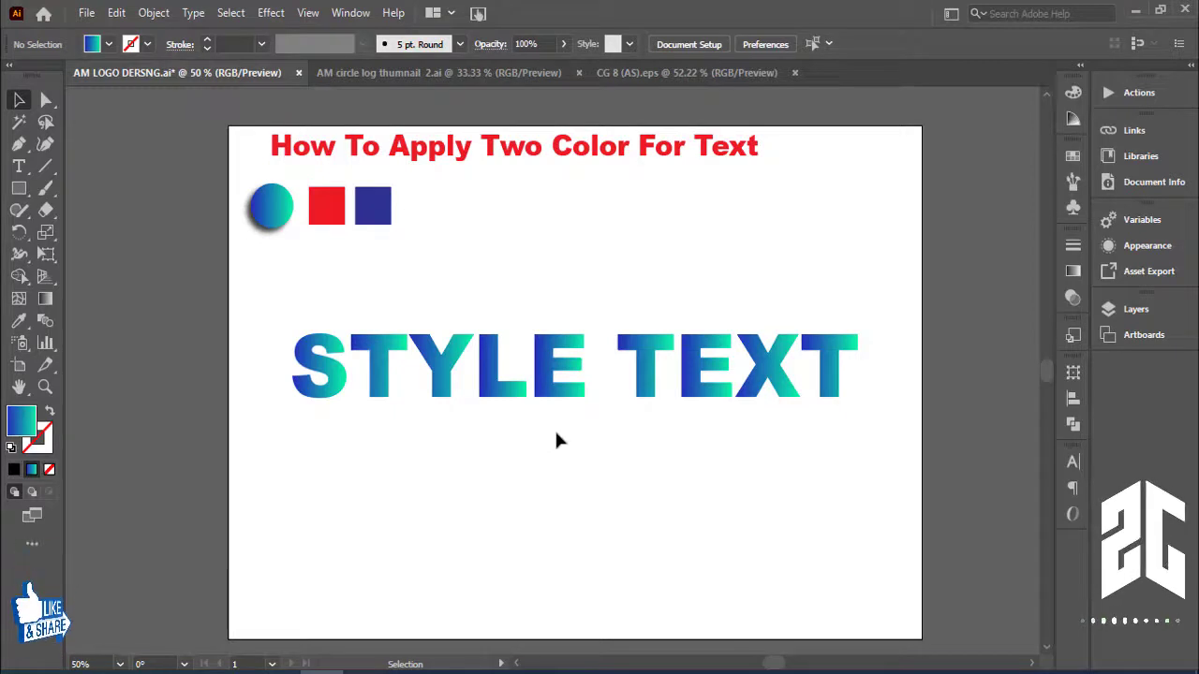
key("a")
key("ctrl+z")
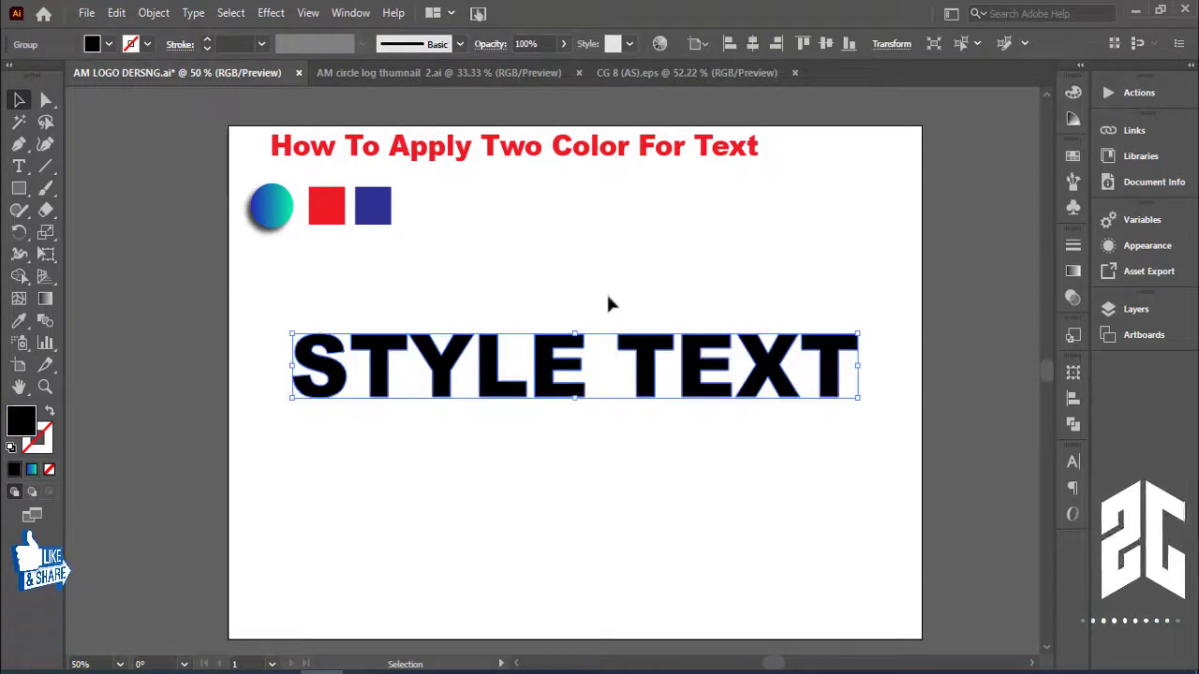
Move STYLE TEXT up and place a duplicate copy below it
left_click(610, 303)
mouse_move(562, 375)
left_mouse_down()
mouse_move(559, 323)
mouse_move(578, 422)
left_mouse_up()
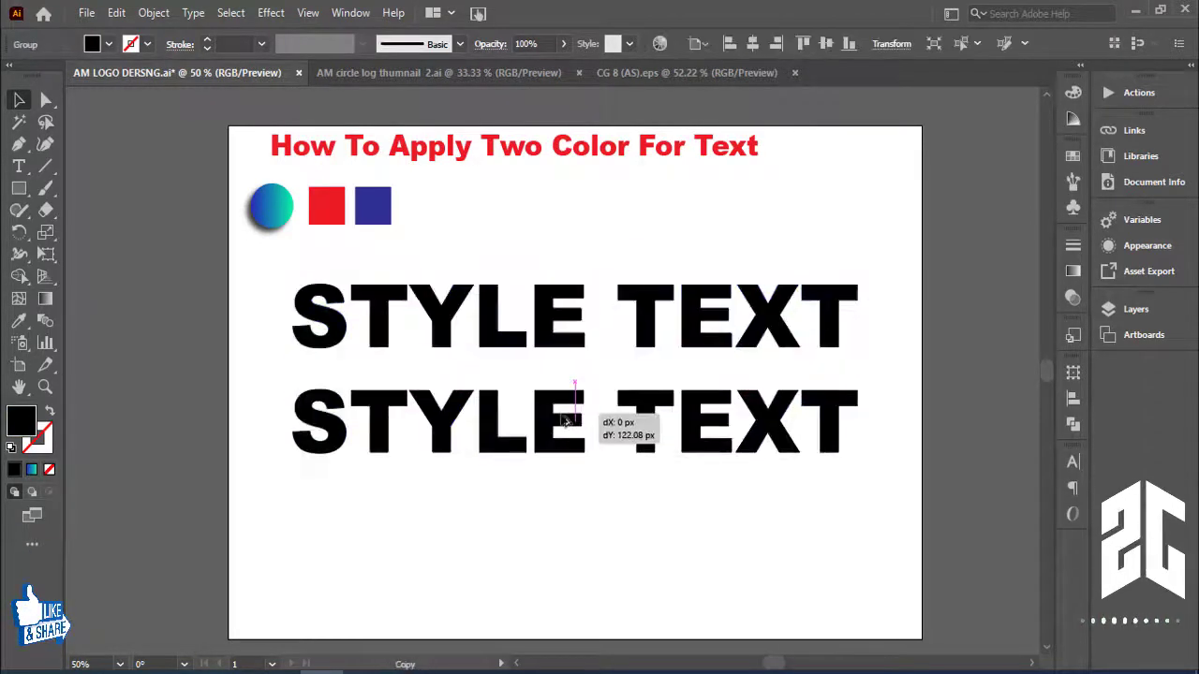
left_click(585, 399)
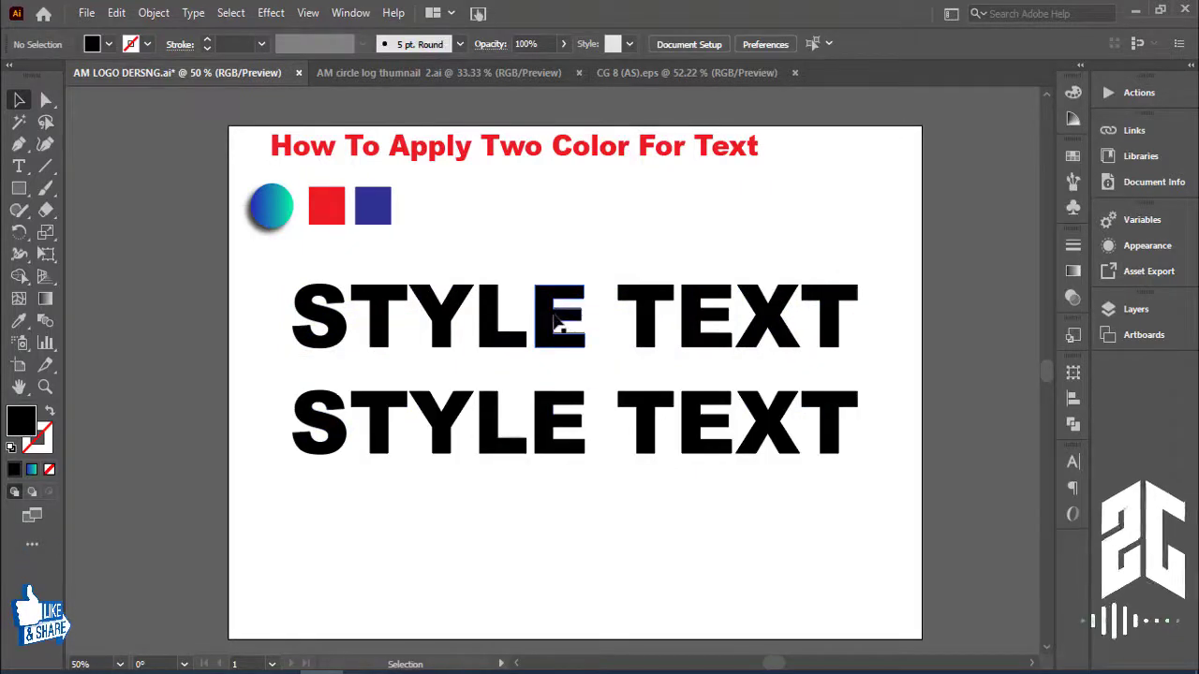
Colour the top copy red and the bottom copy blue from the two squares
left_click(456, 293)
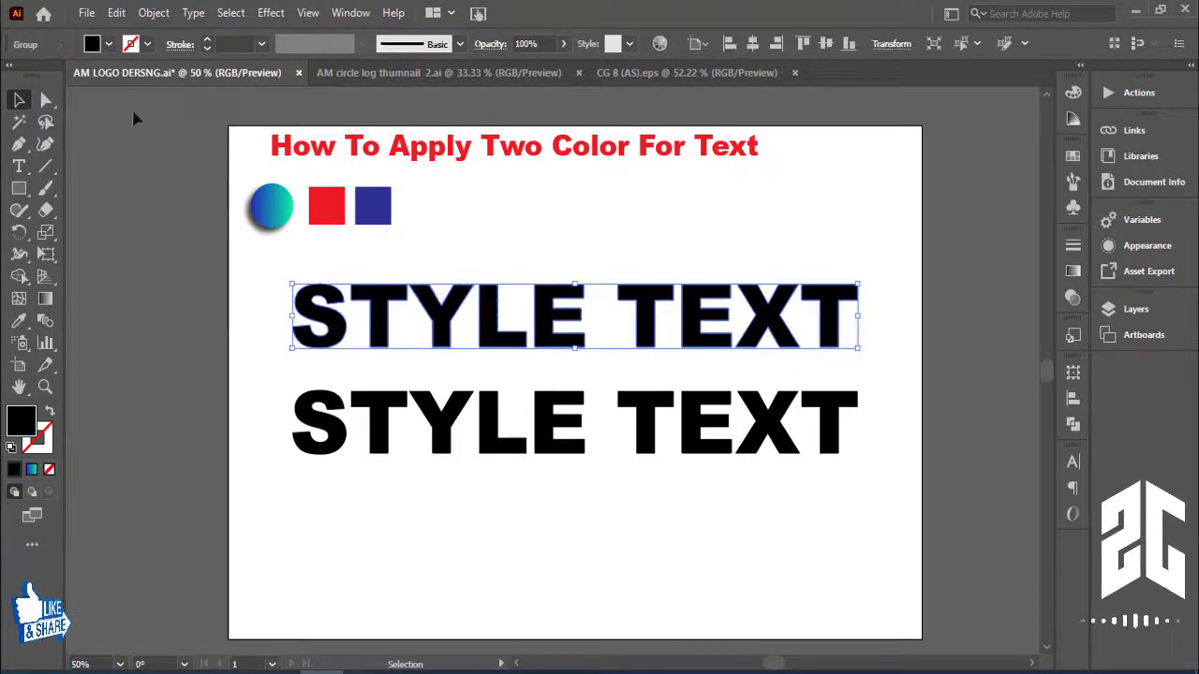
left_click(18, 321)
left_click(310, 213)
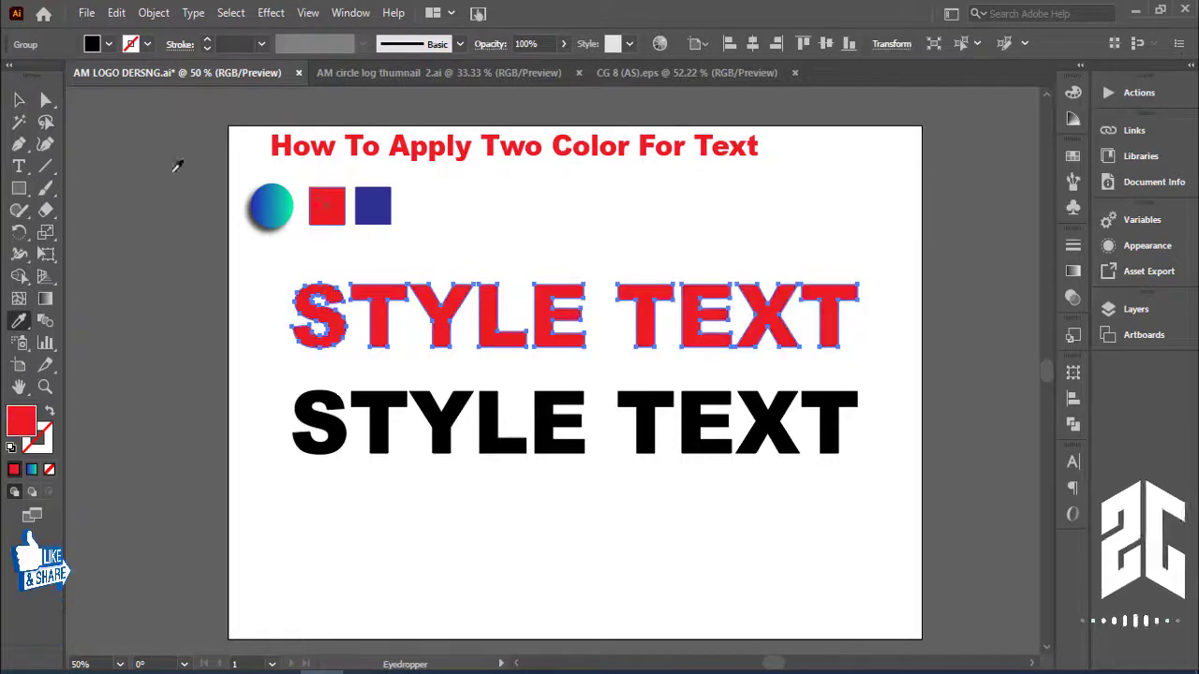
left_click(19, 100)
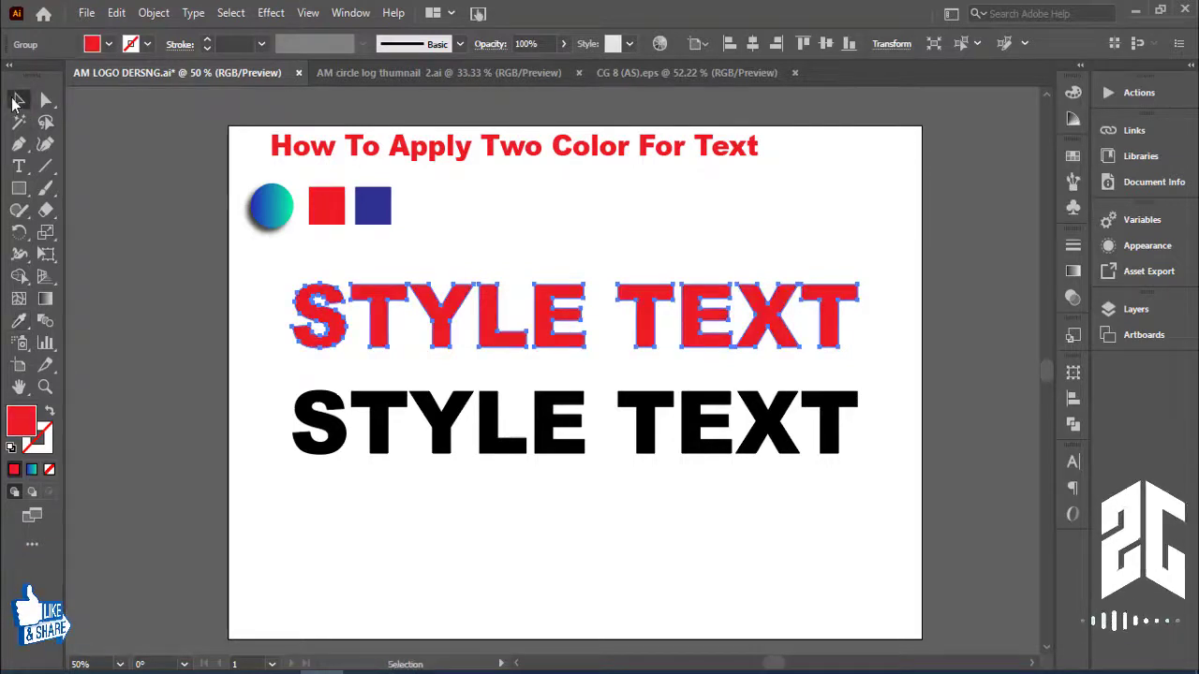
left_click(381, 410)
left_click(18, 321)
left_click(368, 201)
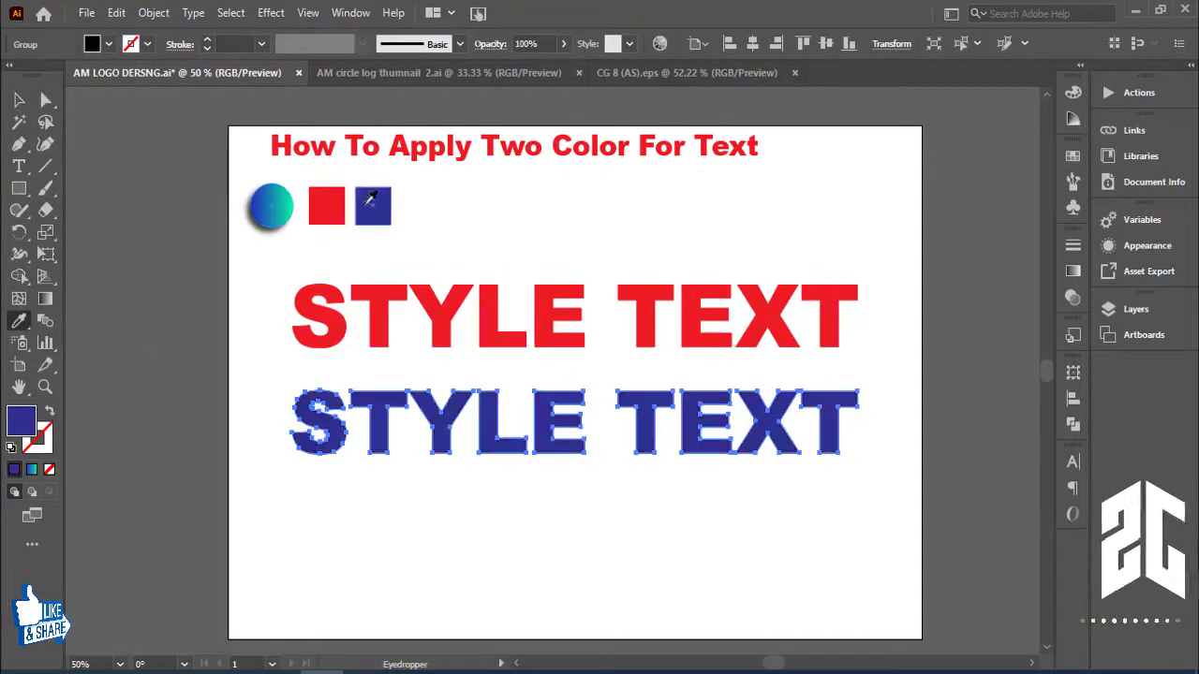
left_click(18, 99)
left_click(258, 300)
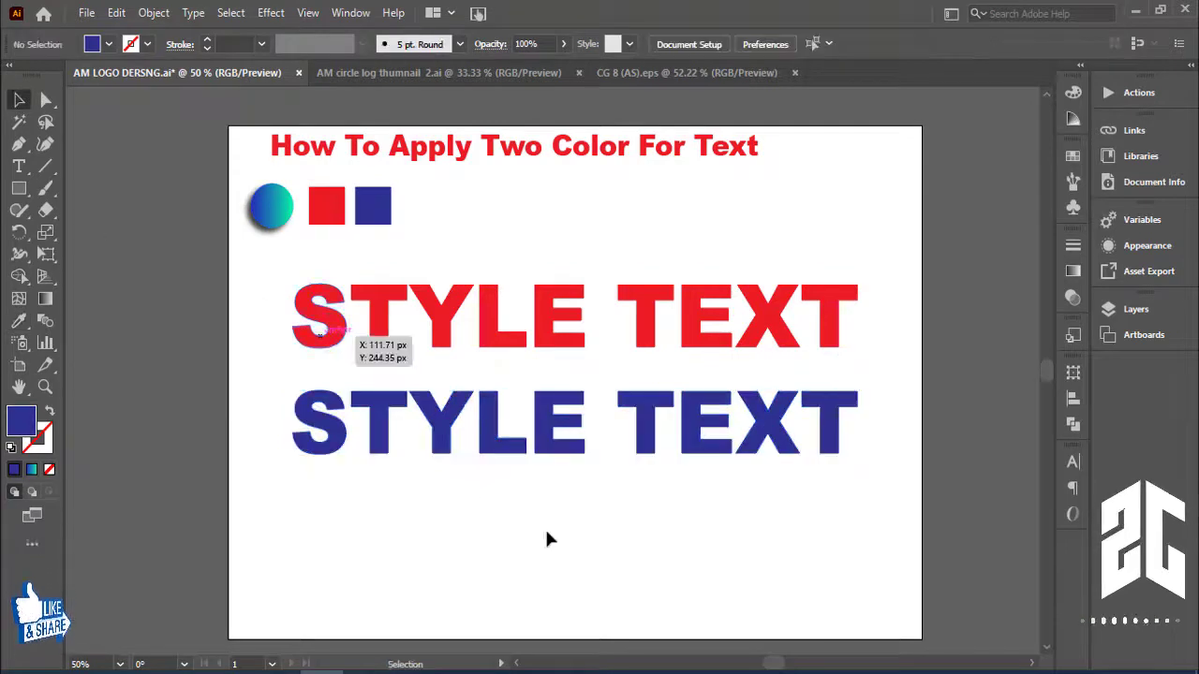
Shift the blue copy up over the red one so red shows along the letter tops
left_click_drag(574, 462, 565, 379)
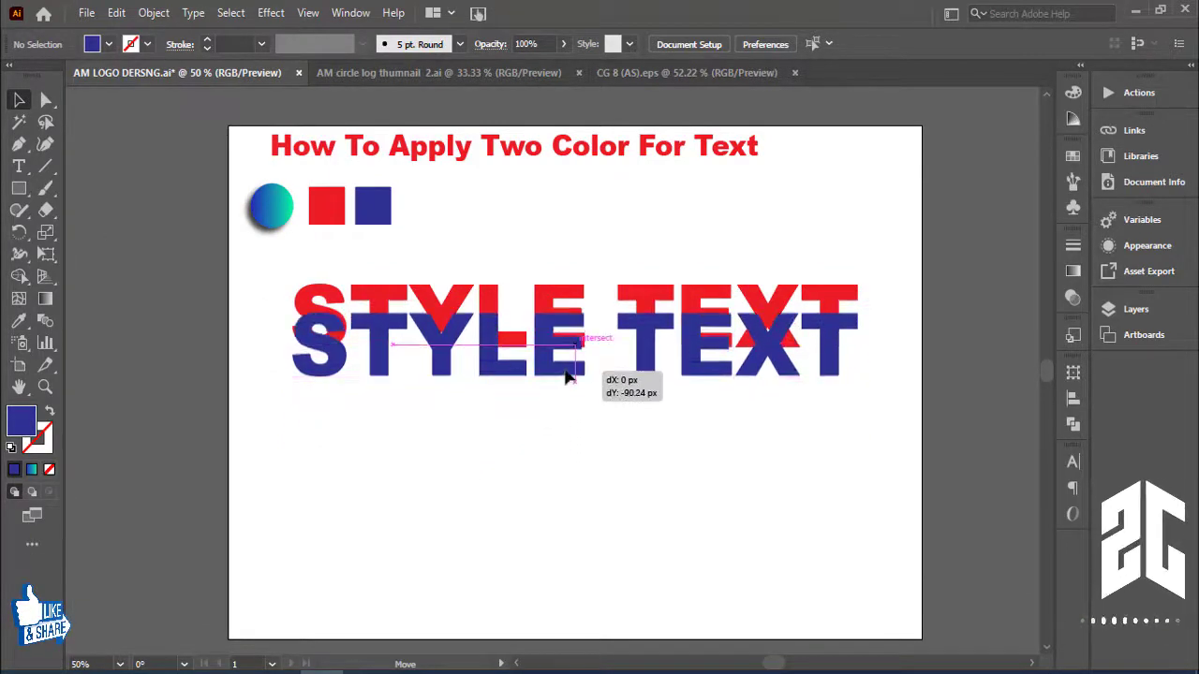
left_click_drag(566, 379, 567, 391)
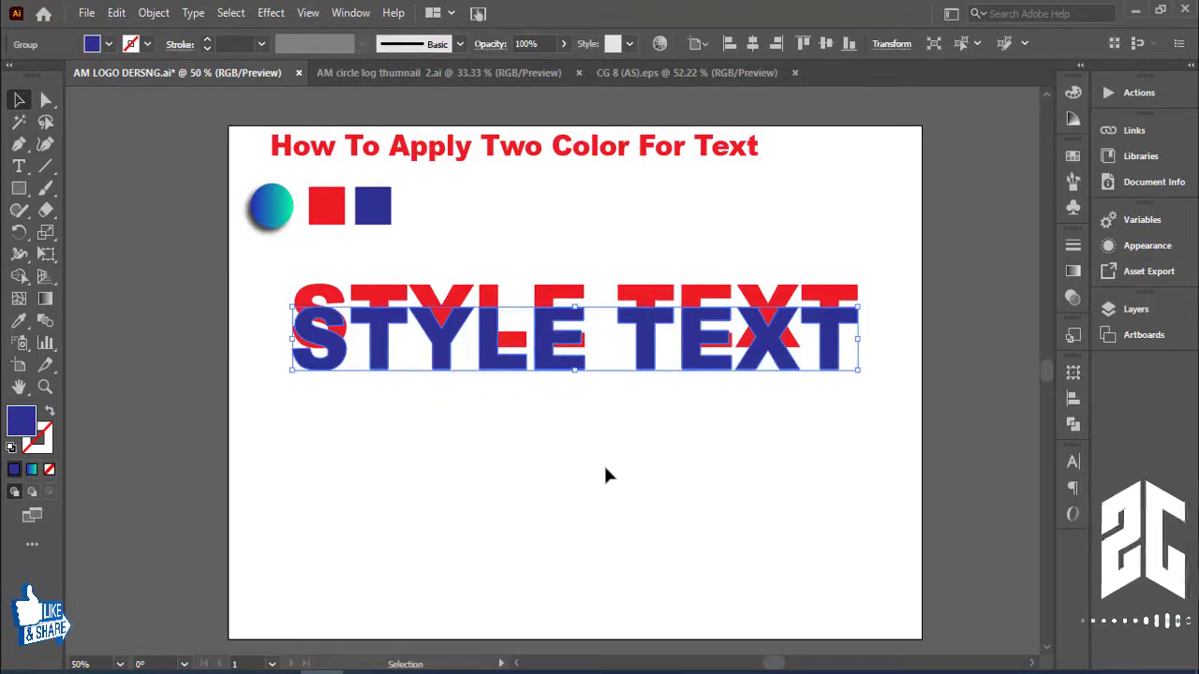
left_click(604, 462)
left_click_drag(260, 275, 618, 368)
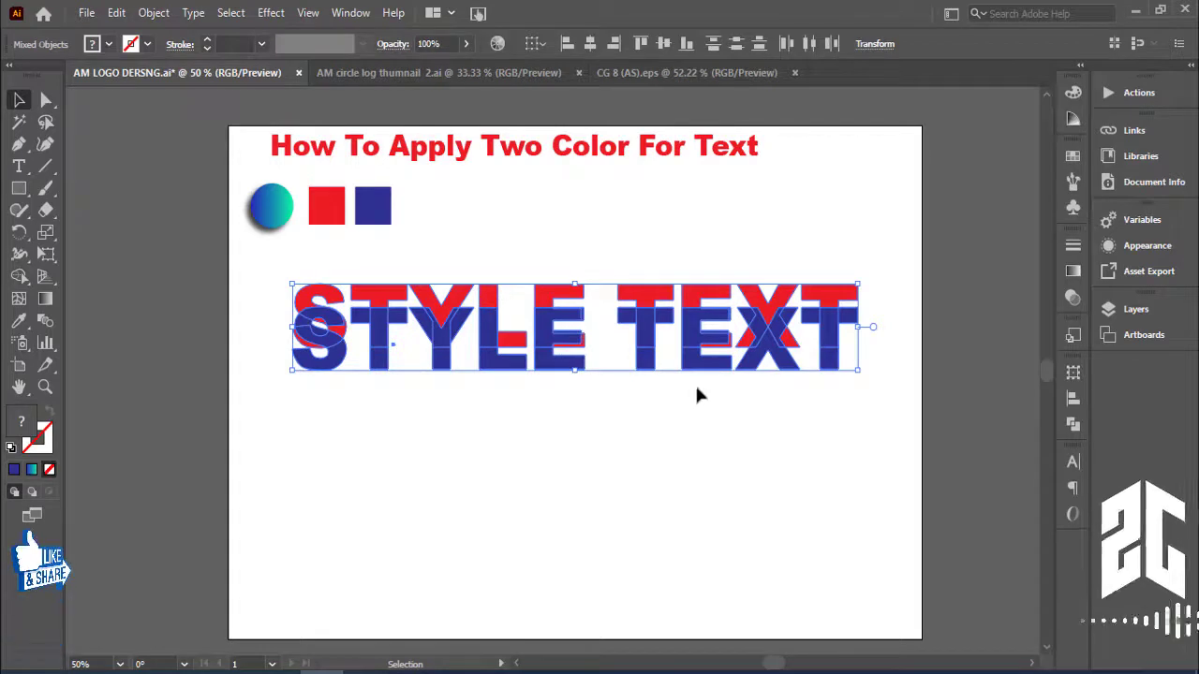
left_click(711, 426)
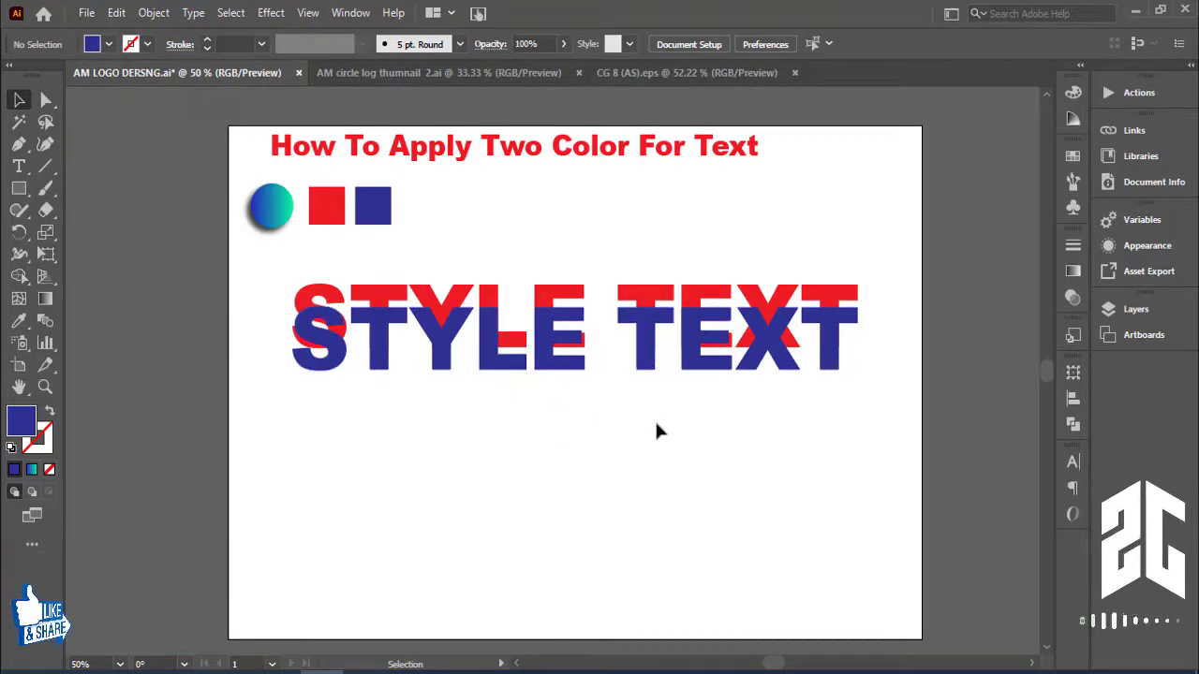
Dismiss the input language list and delete the blue STYLE TEXT copy
left_click(1030, 670)
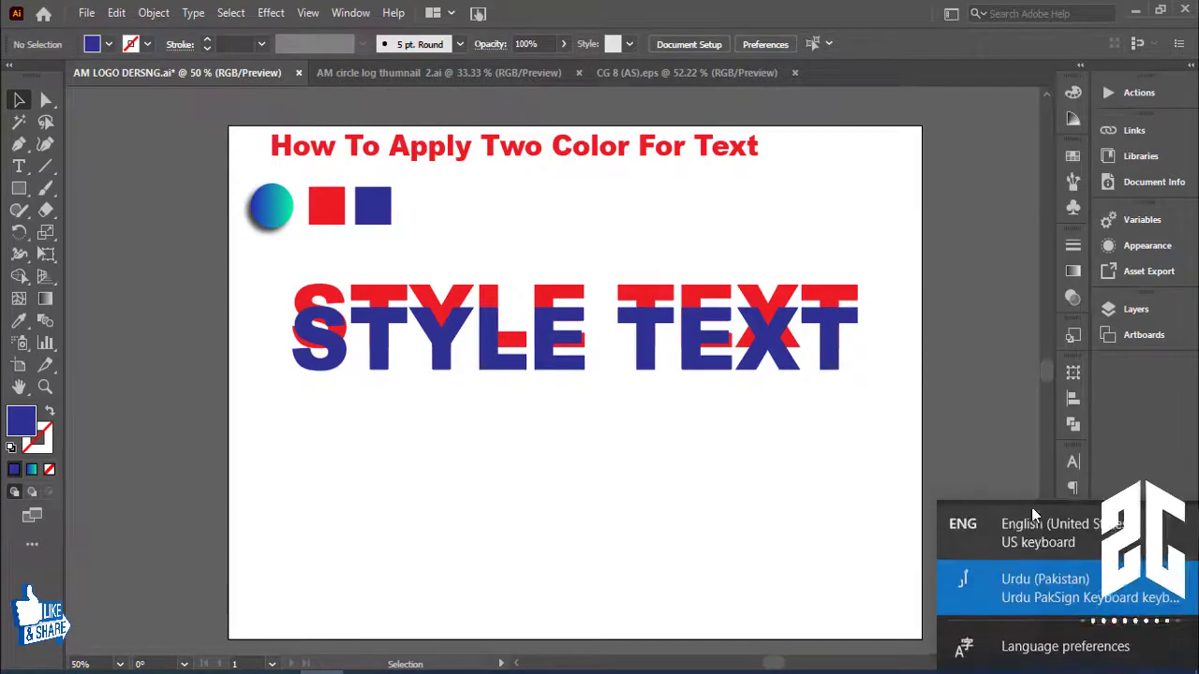
left_click(1029, 534)
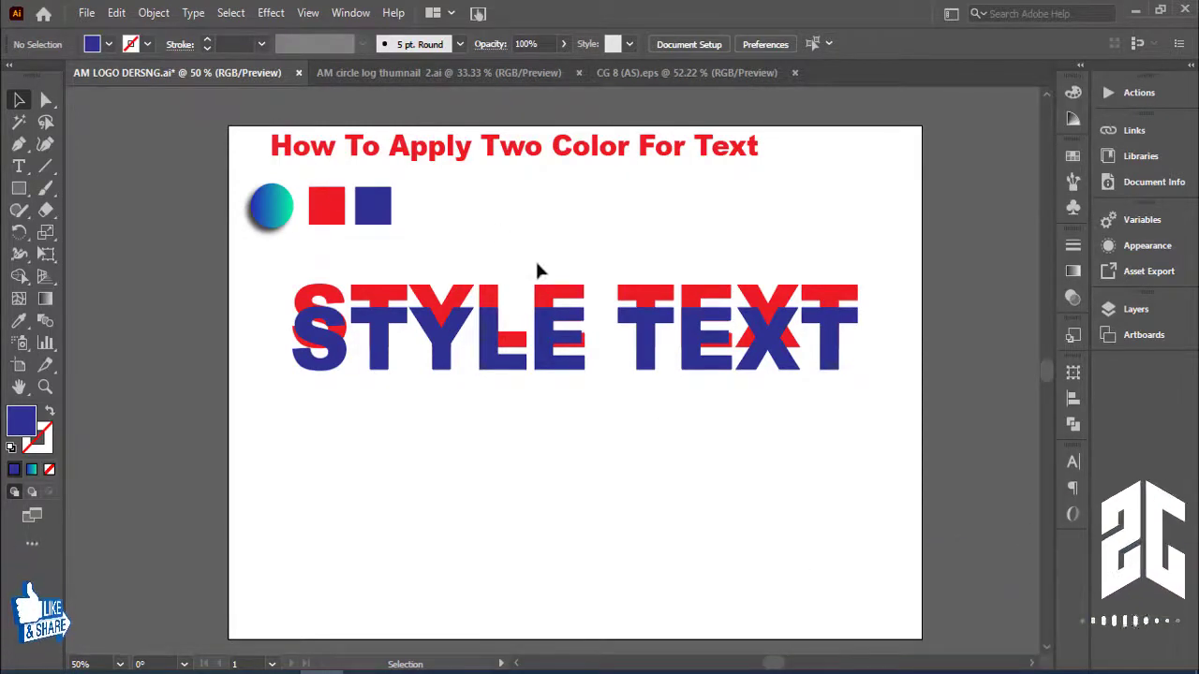
left_click(556, 369)
key("Delete")
Refill the remaining red STYLE TEXT with solid black
left_click(564, 347)
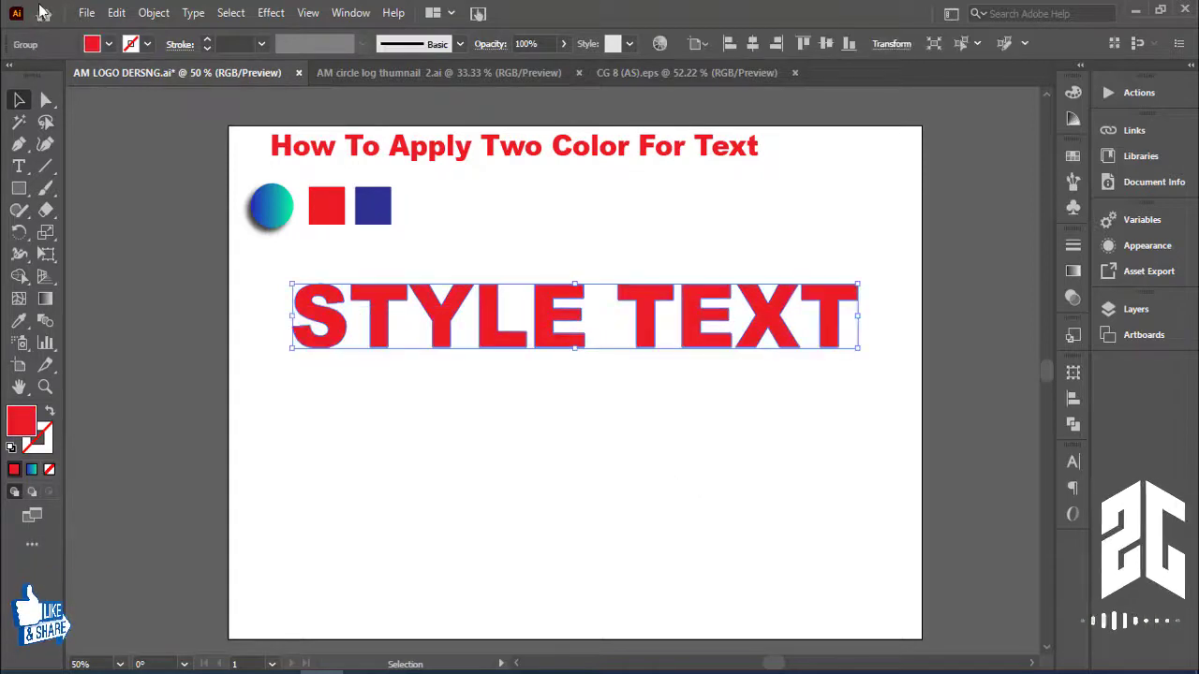
left_click(108, 44)
left_click(49, 77)
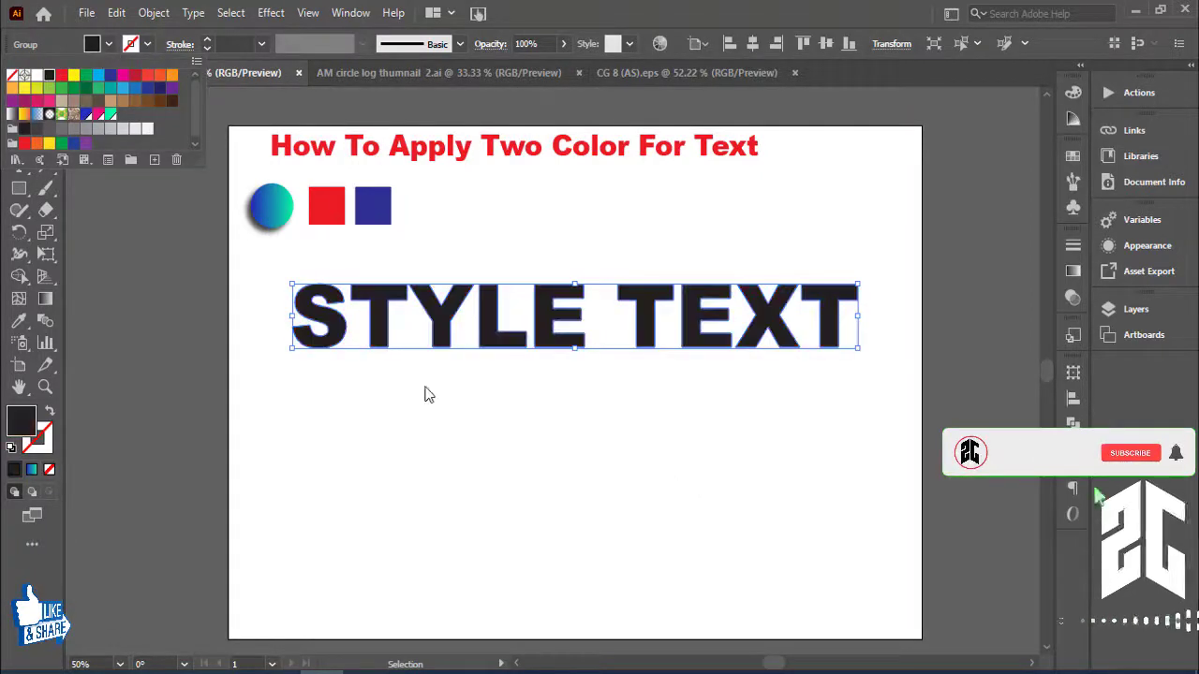
left_click(423, 394)
left_click(448, 383)
left_click(491, 344)
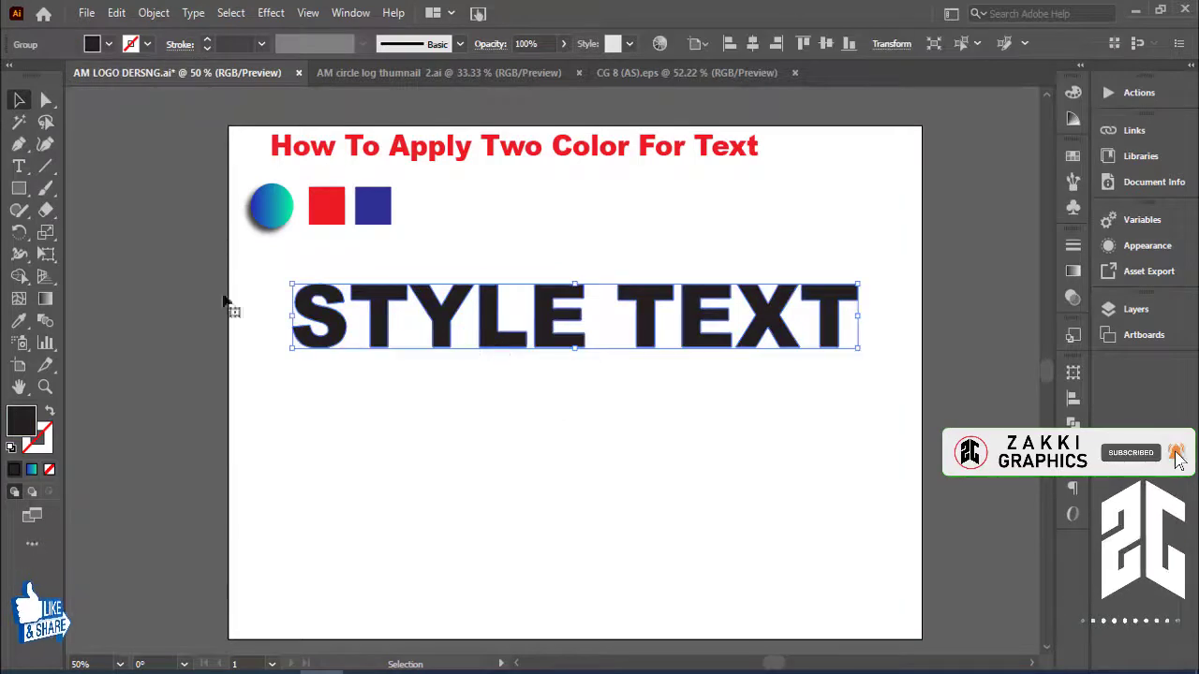
key("backslash")
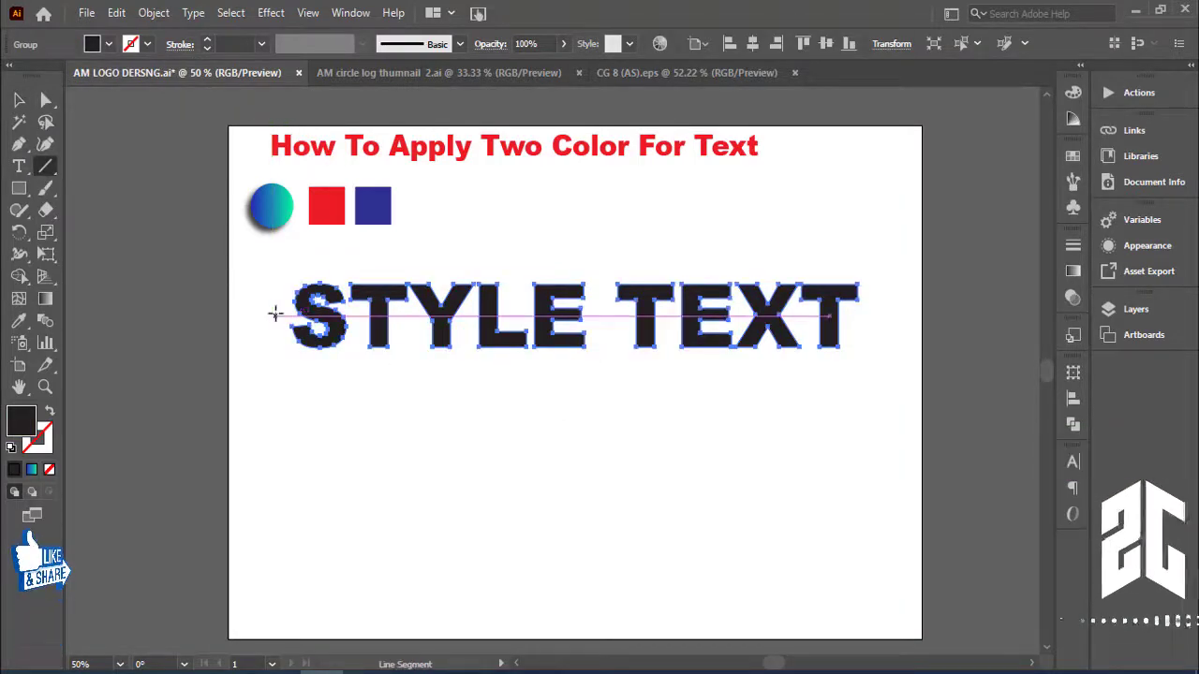
Draw a horizontal line across the STYLE TEXT letters
left_click_drag(274, 315, 900, 335)
left_click(21, 101)
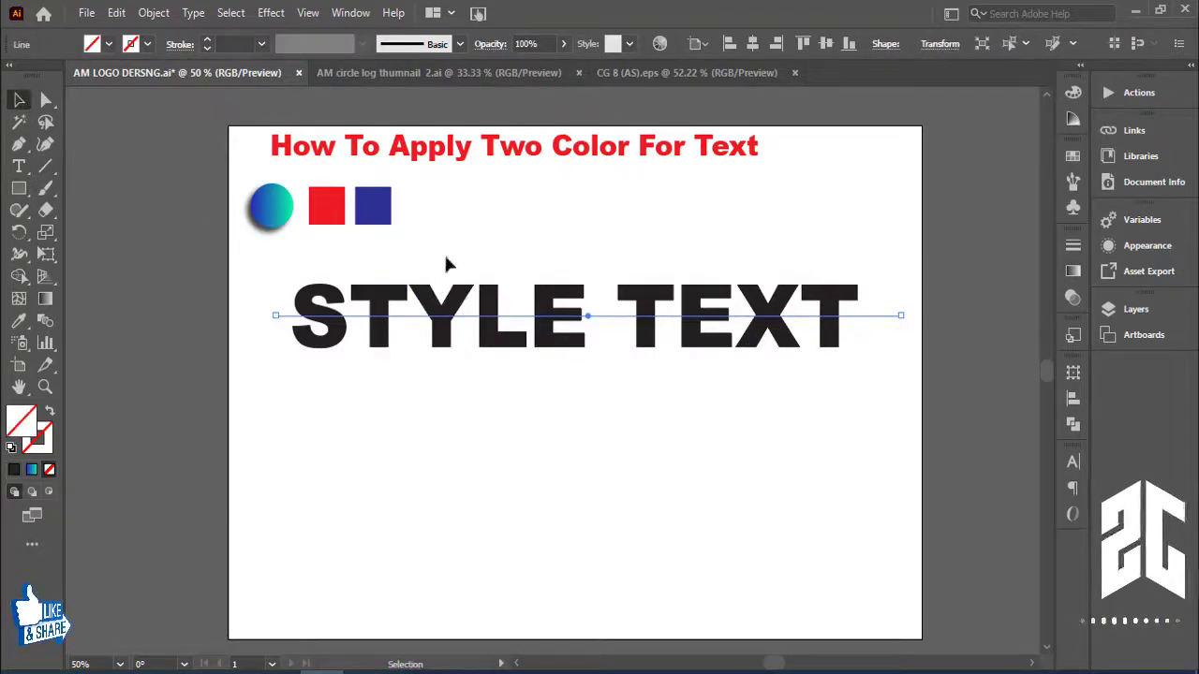
left_click(450, 262)
left_click(465, 309)
left_click(270, 271)
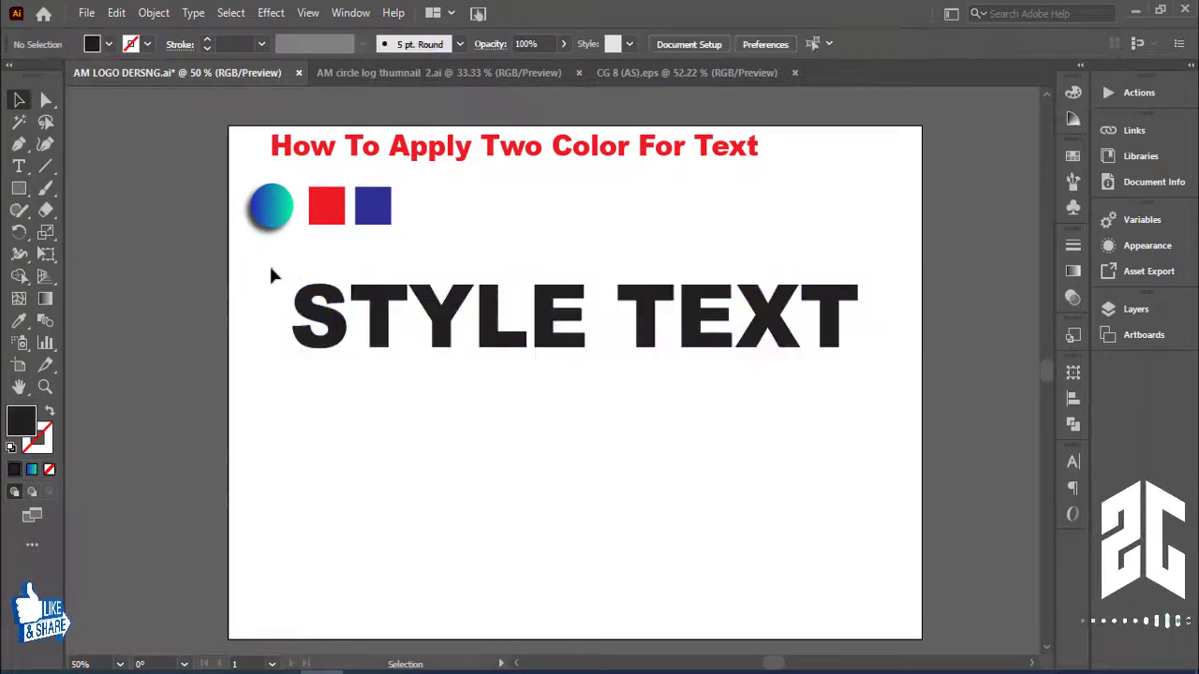
Give the horizontal line a black stroke
left_click_drag(288, 412, 286, 412)
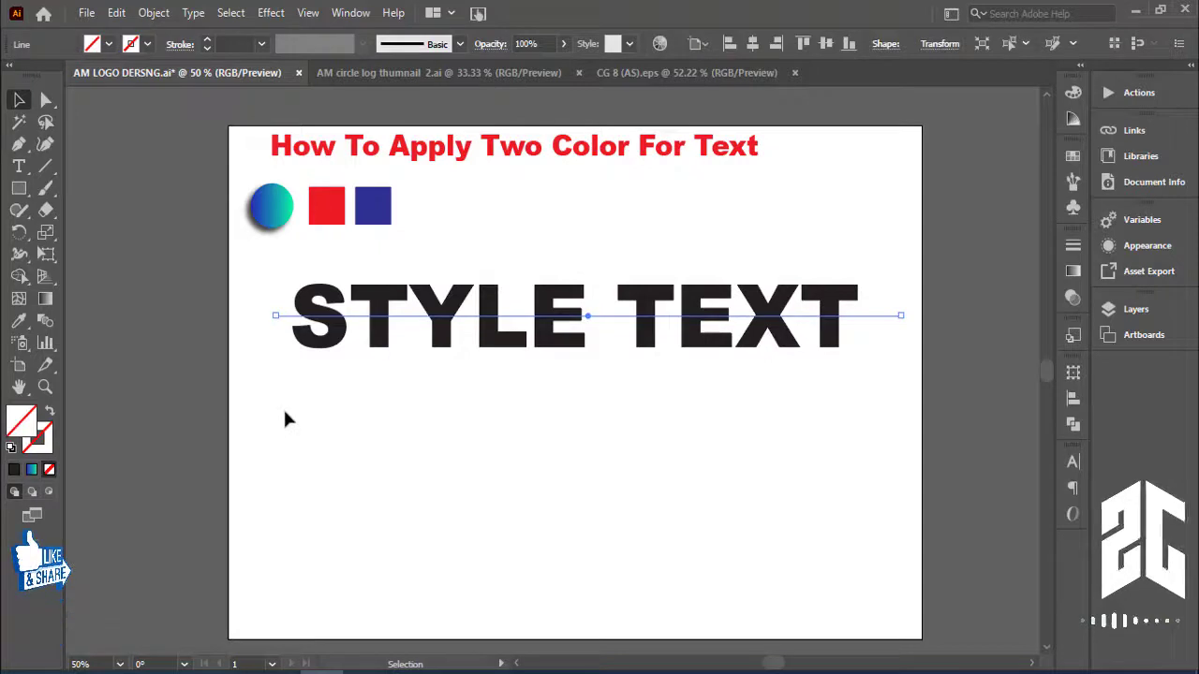
left_click(147, 45)
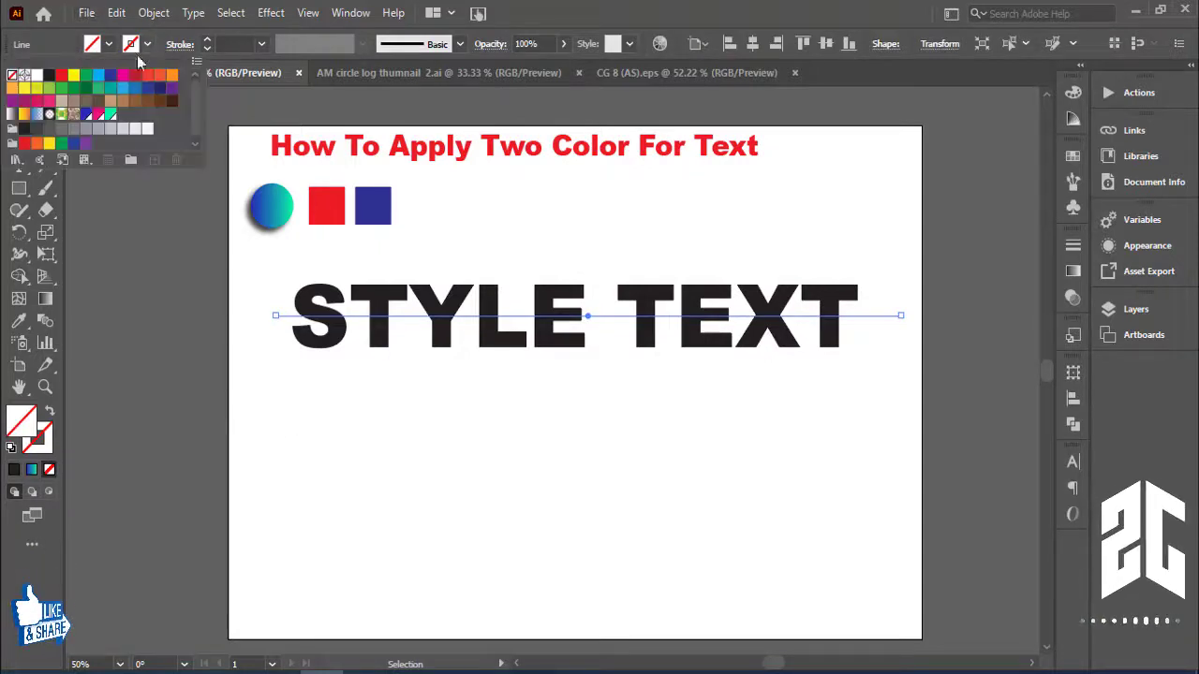
left_click(48, 75)
key("Escape")
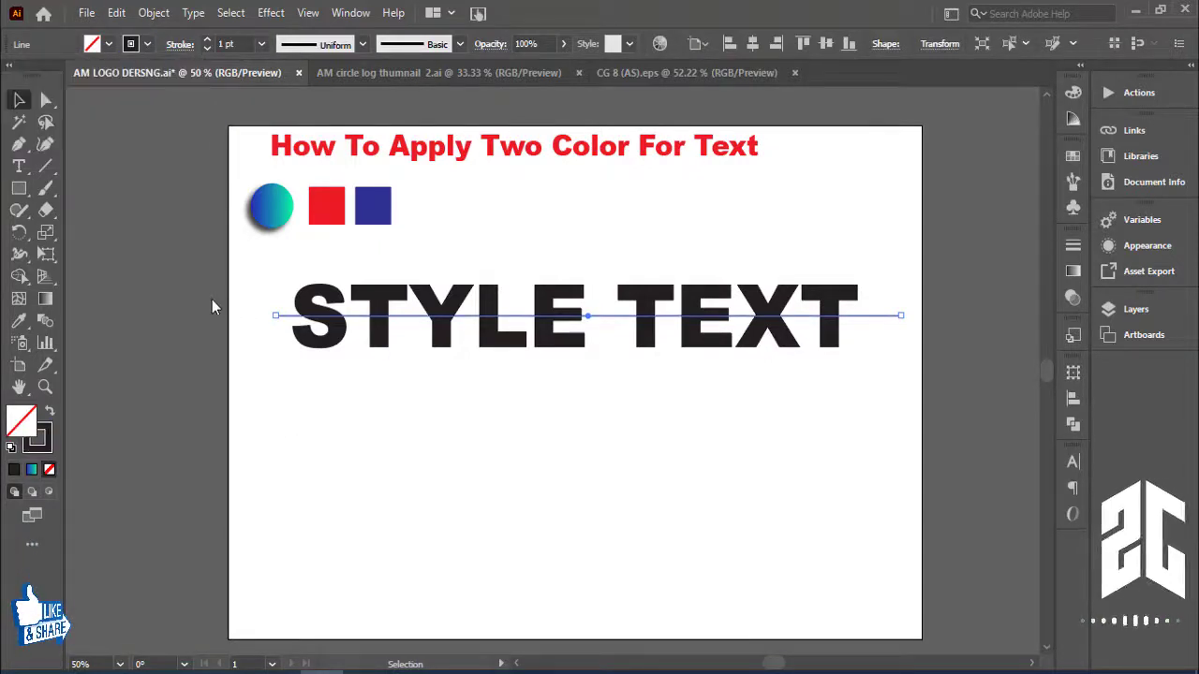
left_click(211, 299)
Nudge the line slightly lower so it cuts through the middle of the letters
left_click_drag(230, 288, 868, 410)
left_click(694, 415)
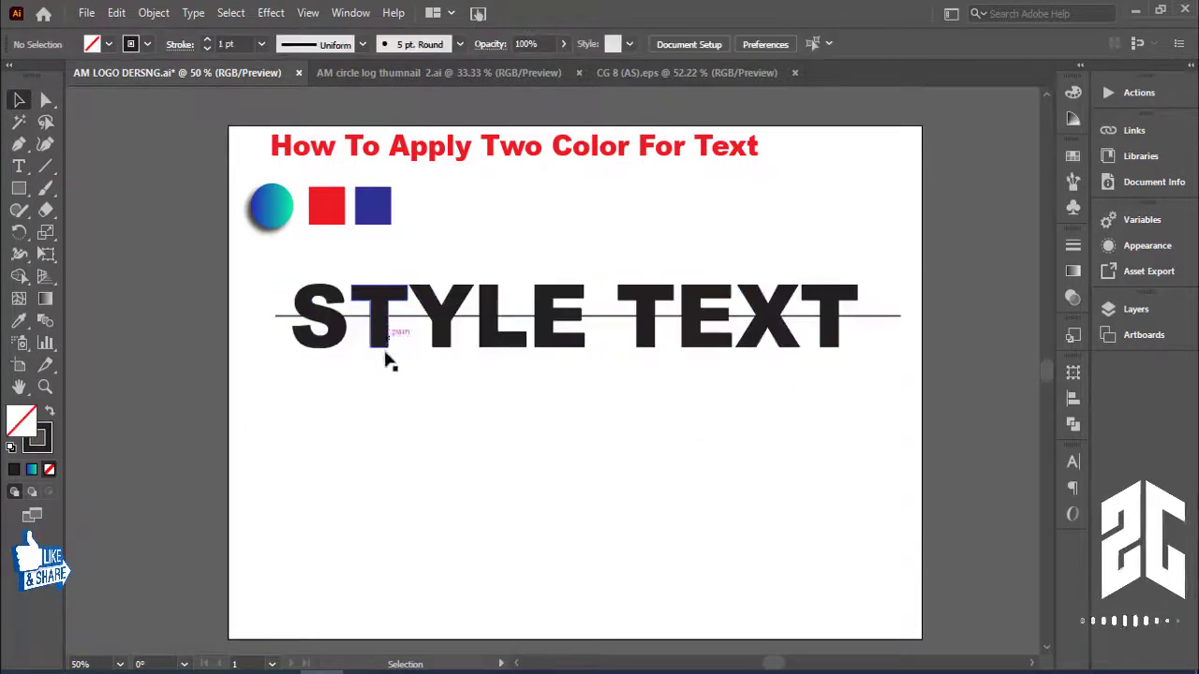
left_click_drag(867, 255, 518, 416)
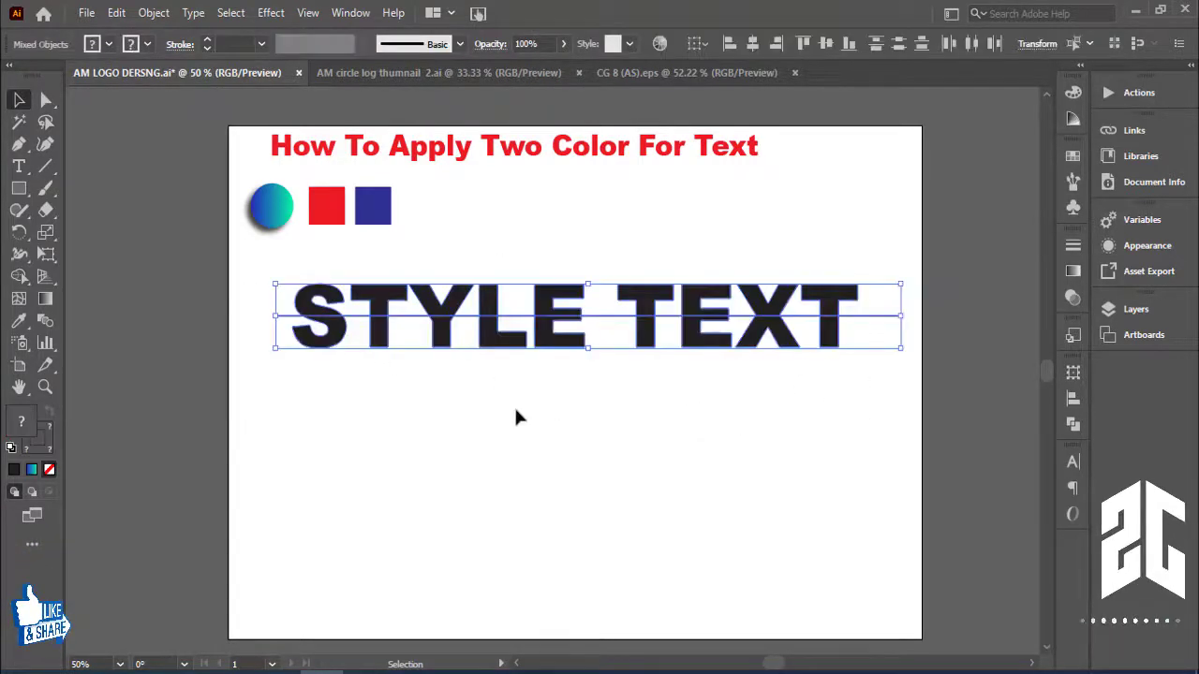
left_click(824, 218)
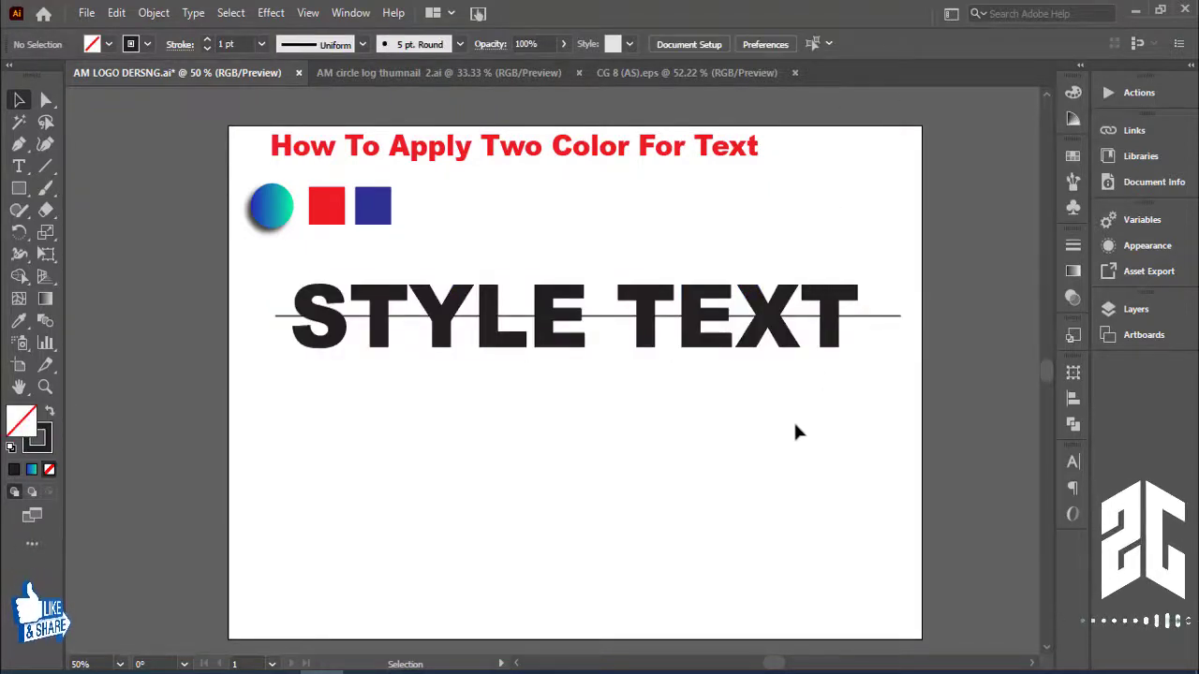
left_click_drag(666, 317, 666, 322)
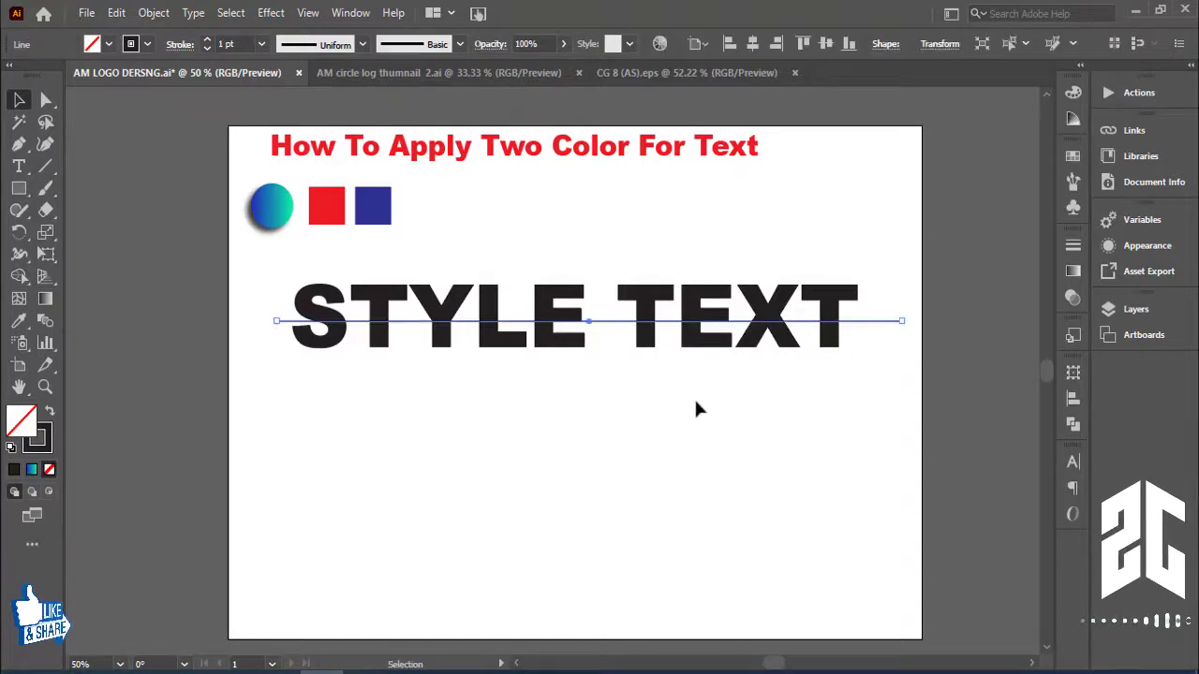
key("ctrl+plus")
key("ctrl+plus")
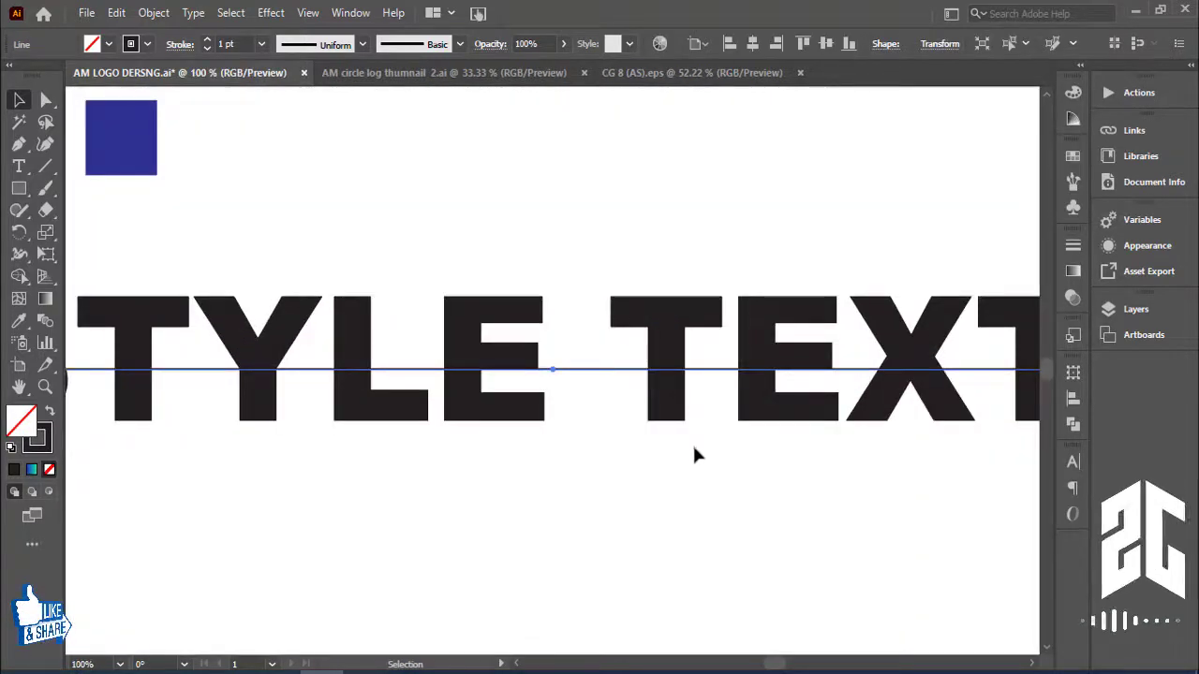
left_click_drag(657, 468, 822, 508)
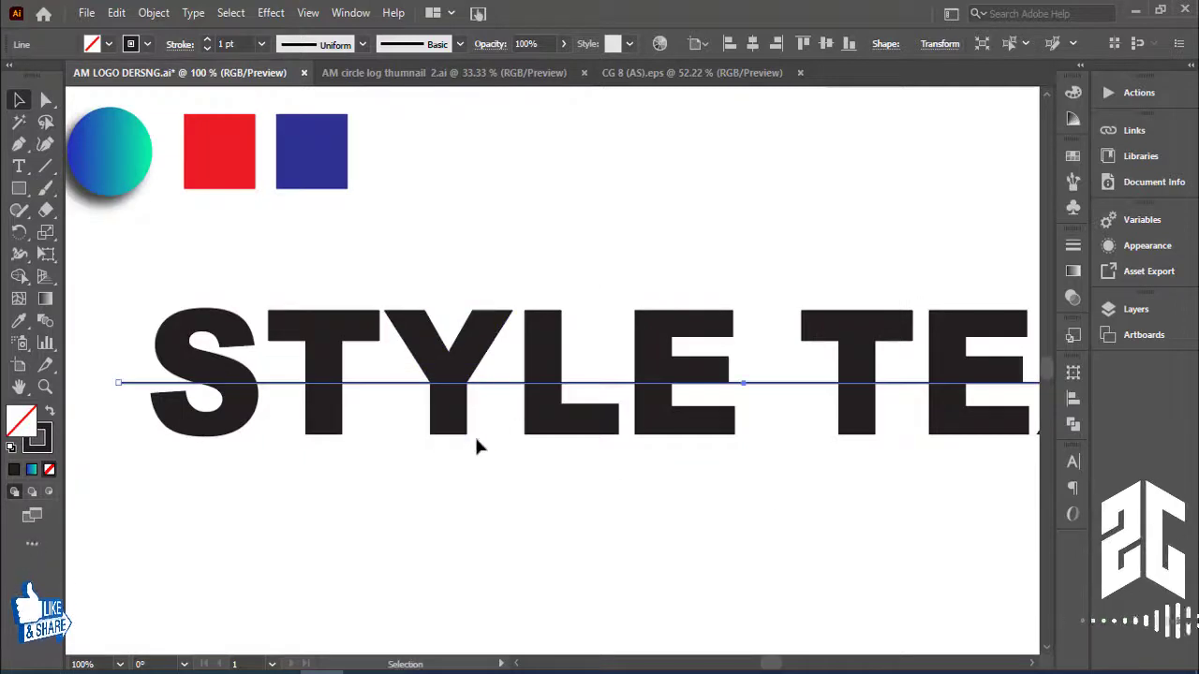
key("Down")
key("Down")
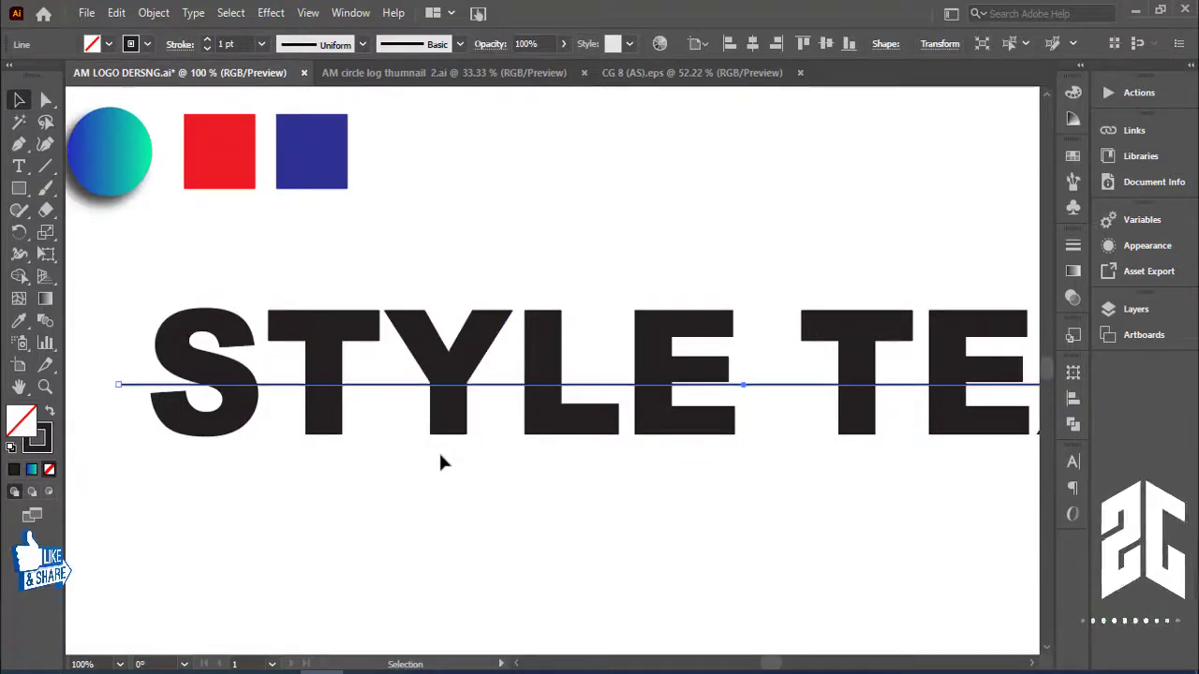
key("Down")
key("Down")
key("Down")
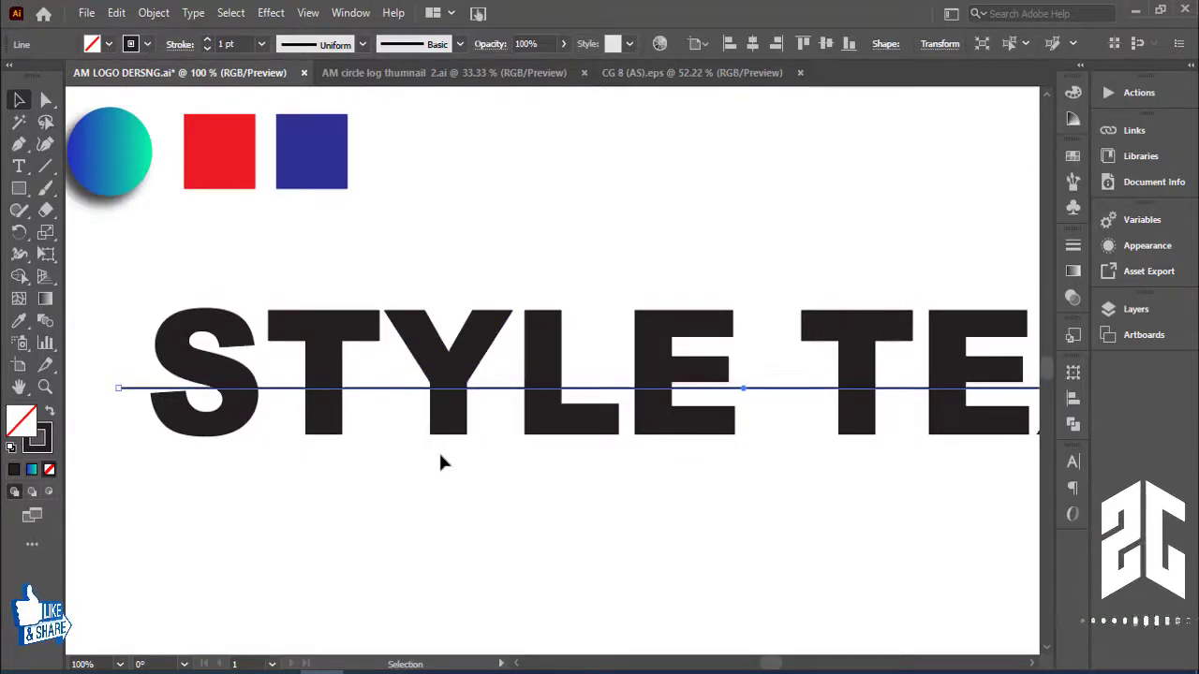
key("ctrl+minus")
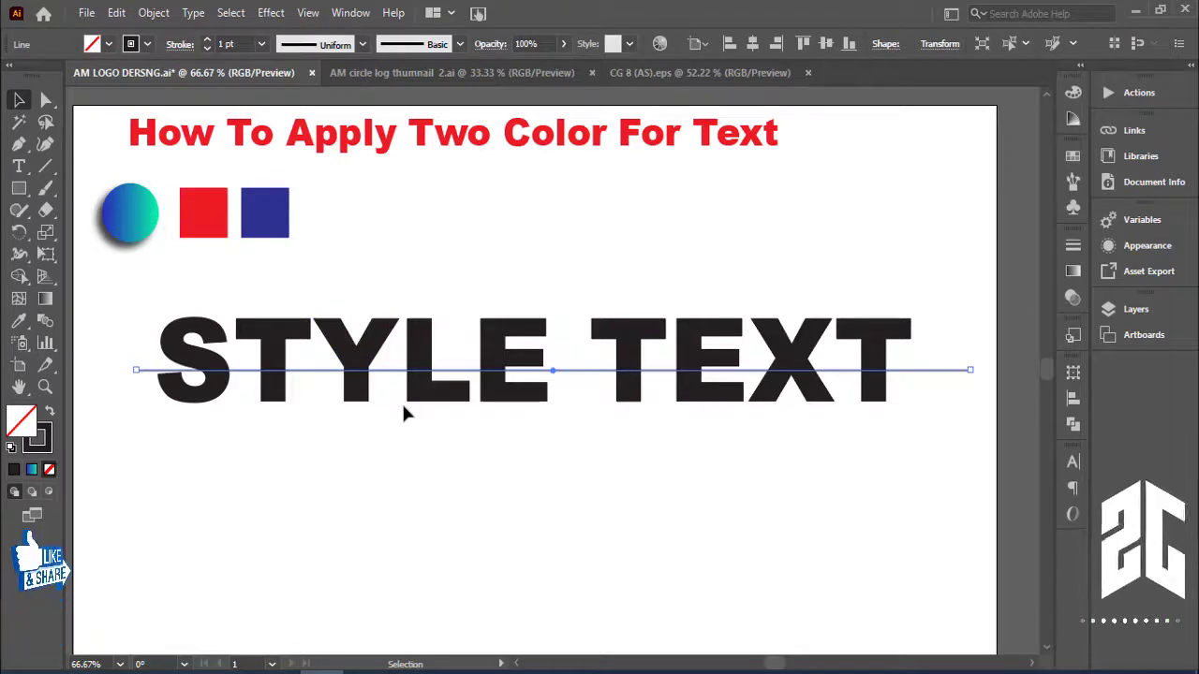
Select the text and line, trial a Shape Builder merge of the lower S and T pieces, then undo it
left_click(597, 459)
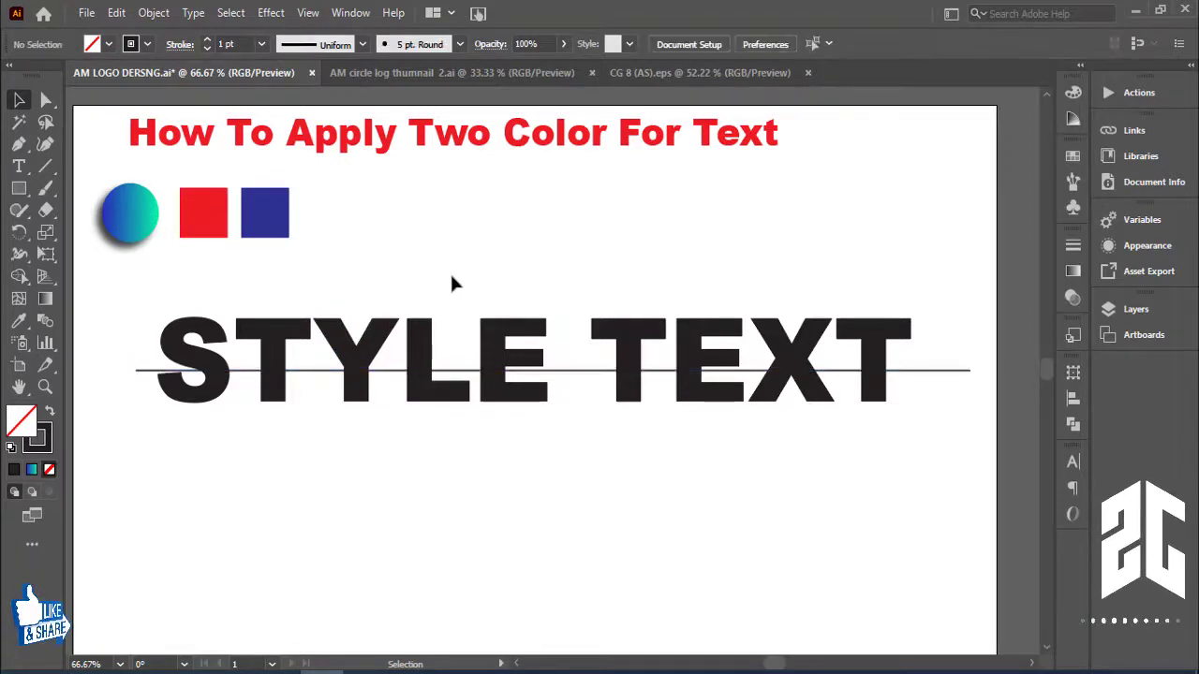
left_click_drag(729, 462, 729, 463)
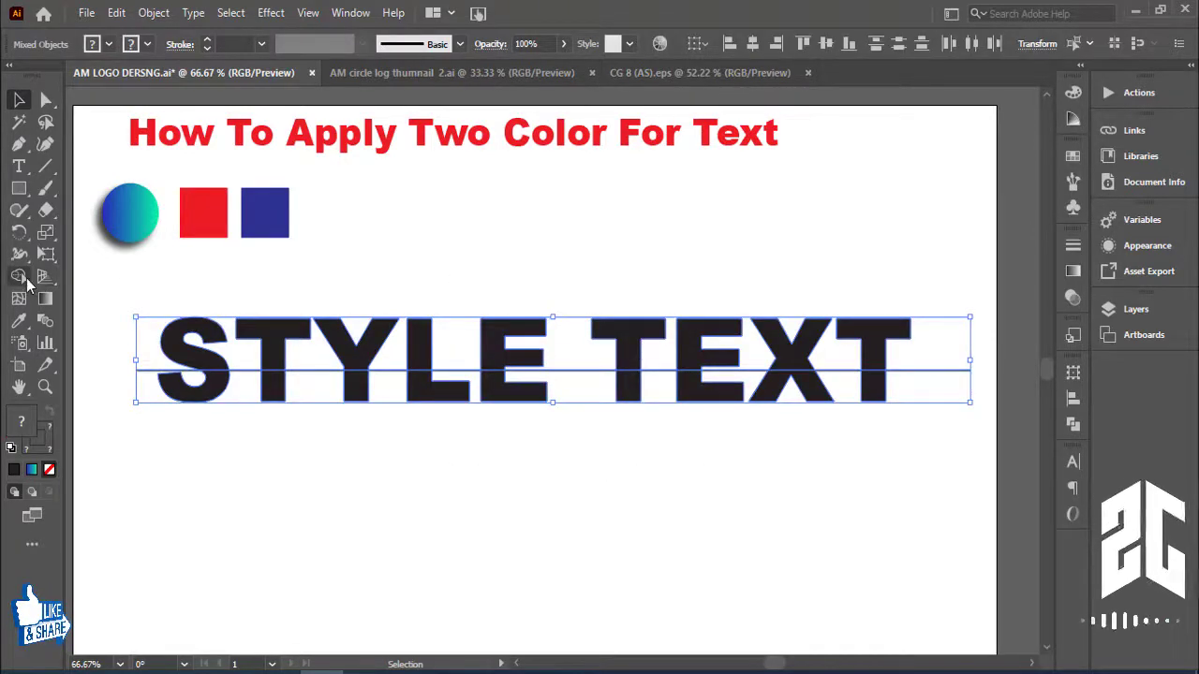
left_click(21, 277)
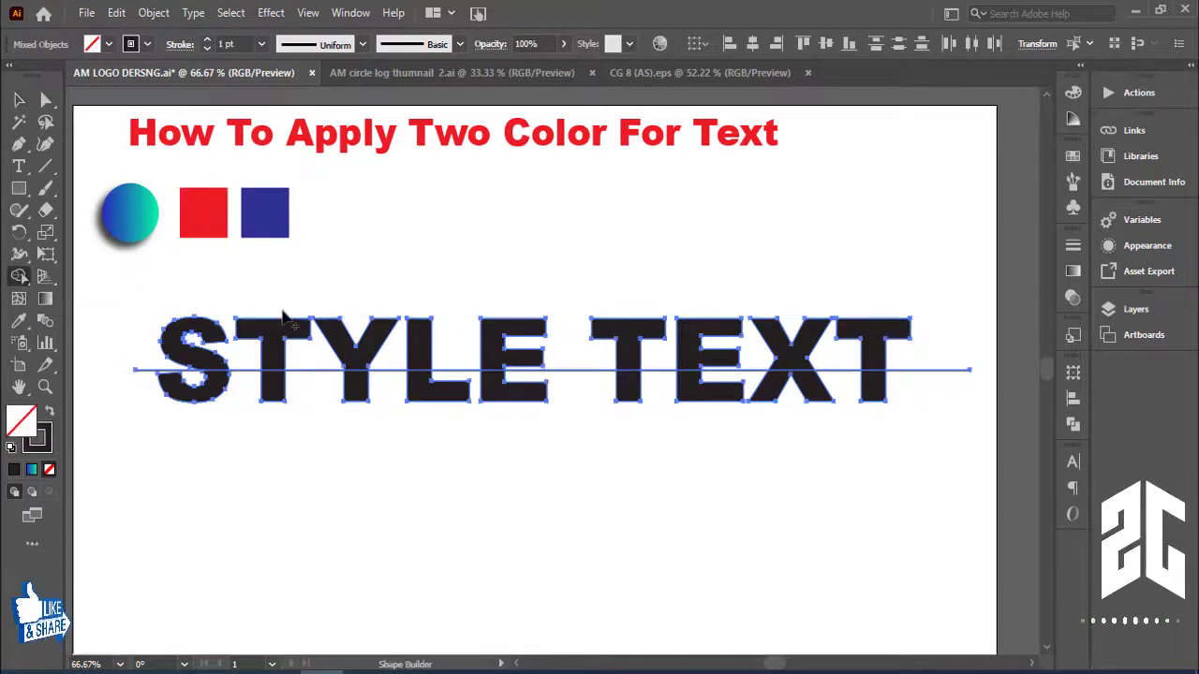
left_click_drag(209, 401, 275, 397)
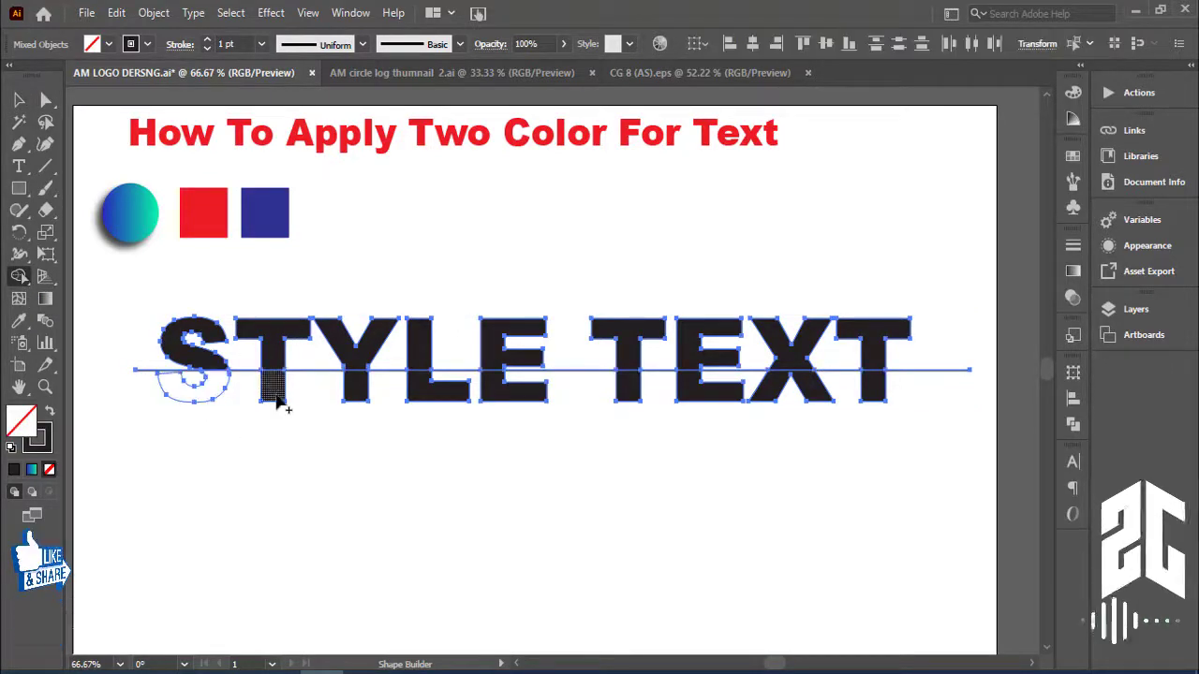
key("ctrl+z")
key("ctrl+z")
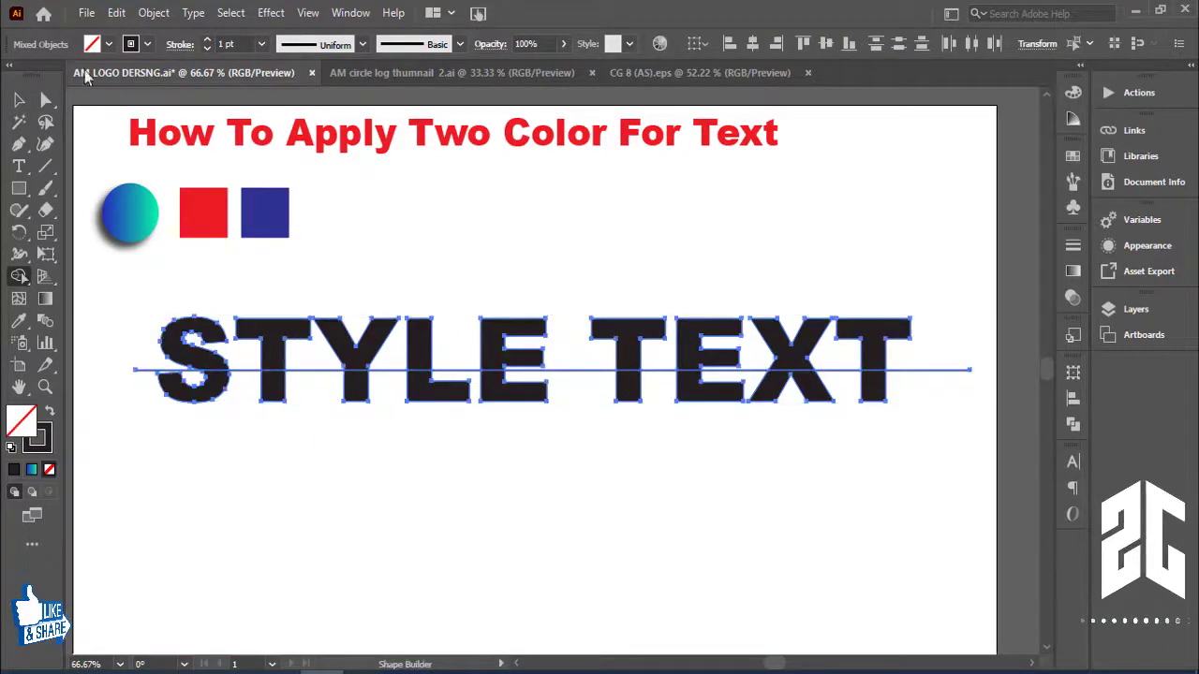
Fill the selected letter and line pieces with black
left_click(109, 45)
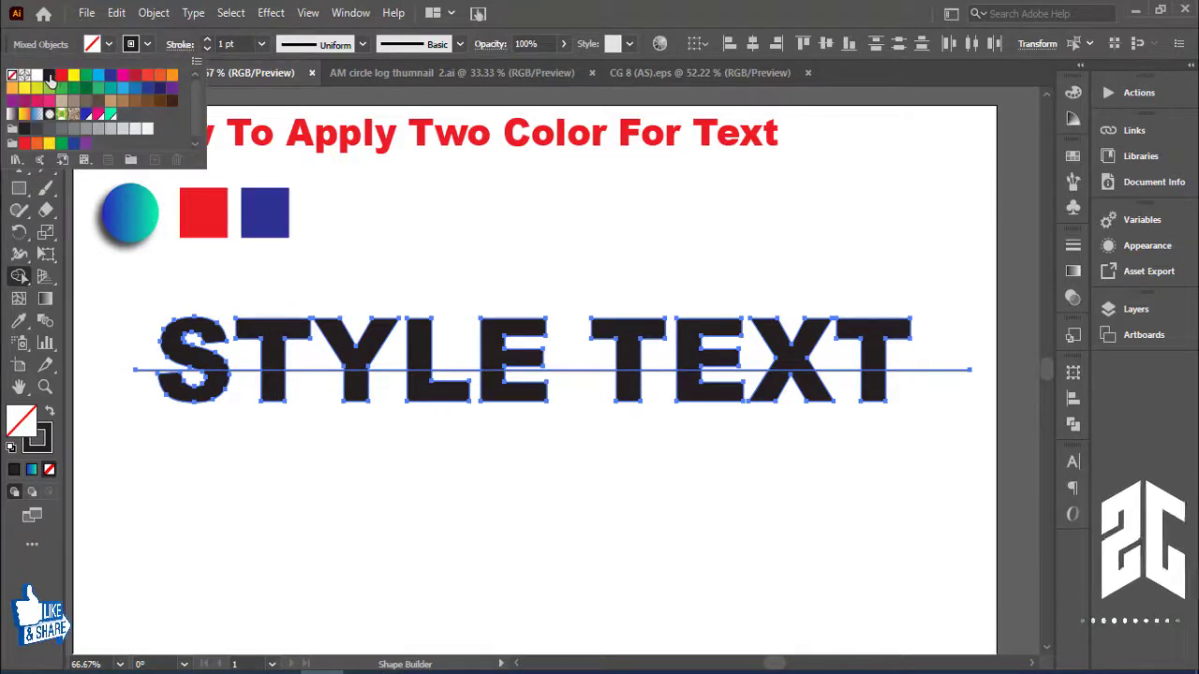
left_click(50, 80)
left_click(212, 401)
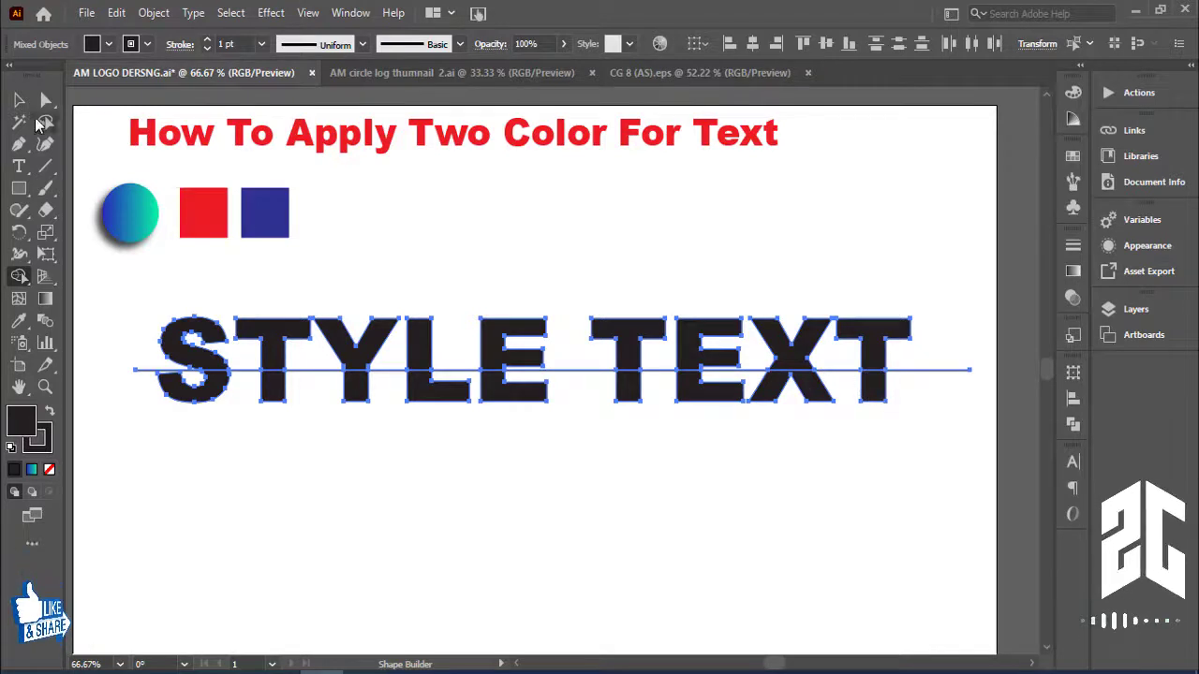
left_click(19, 100)
left_click(156, 292)
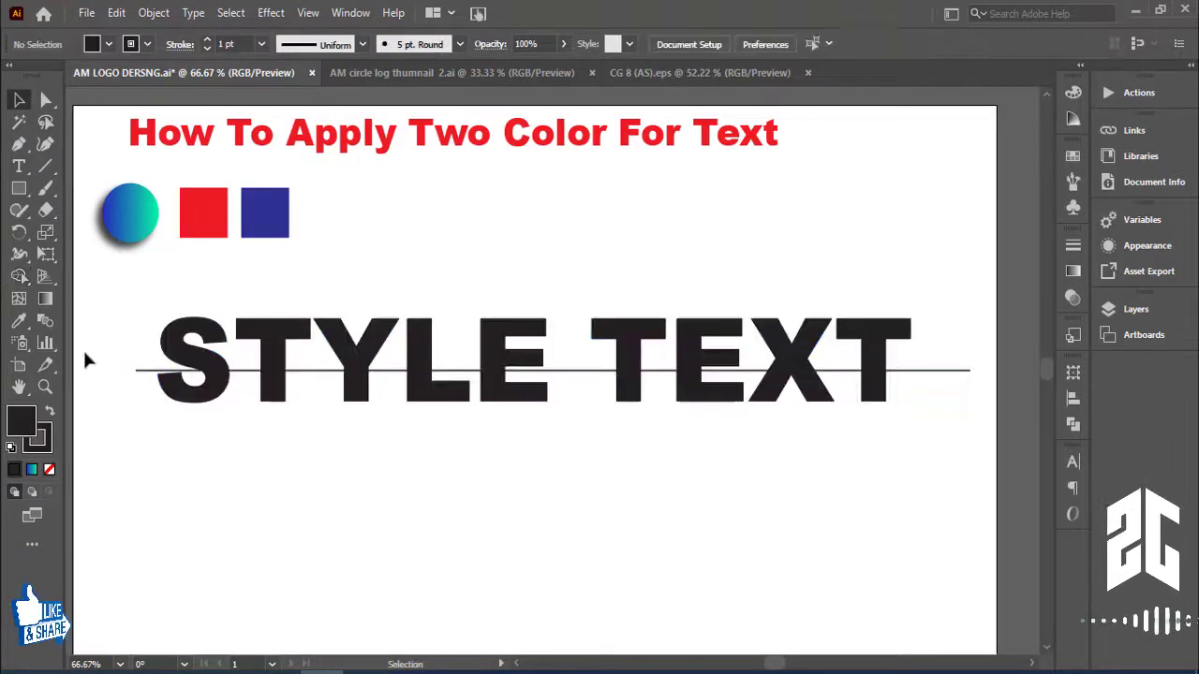
Move the STYLE TEXT group down off the dividing line and back into place
left_click(206, 367)
left_click(206, 471)
left_click(139, 369)
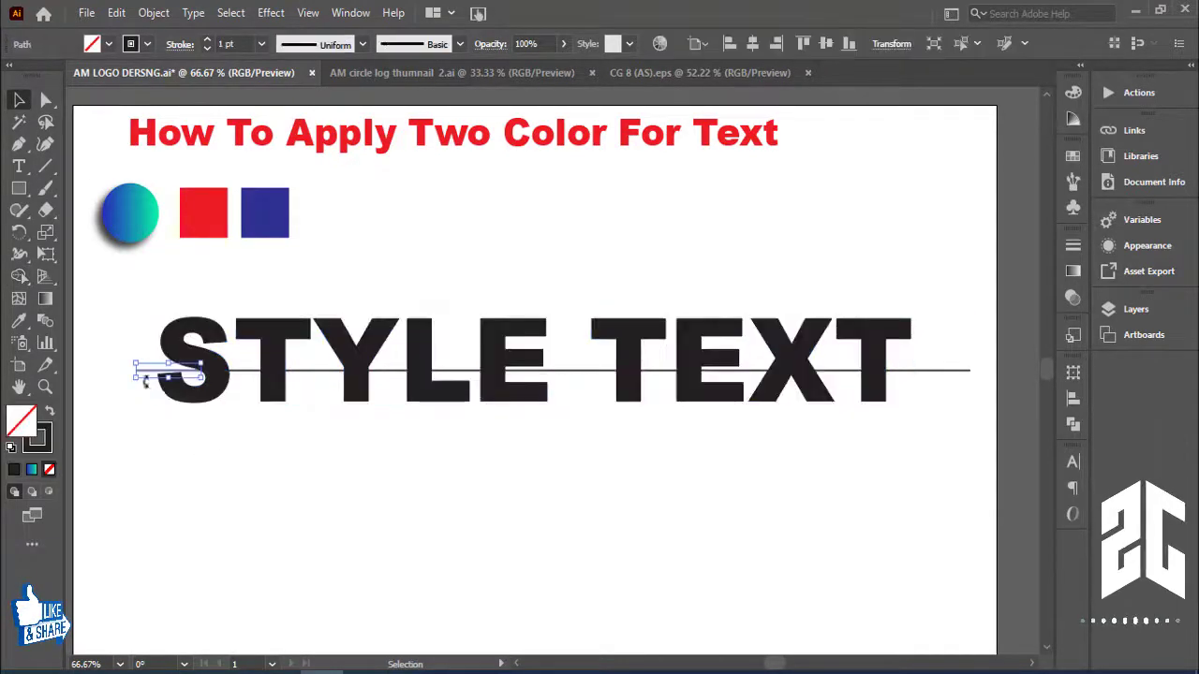
left_click(180, 420)
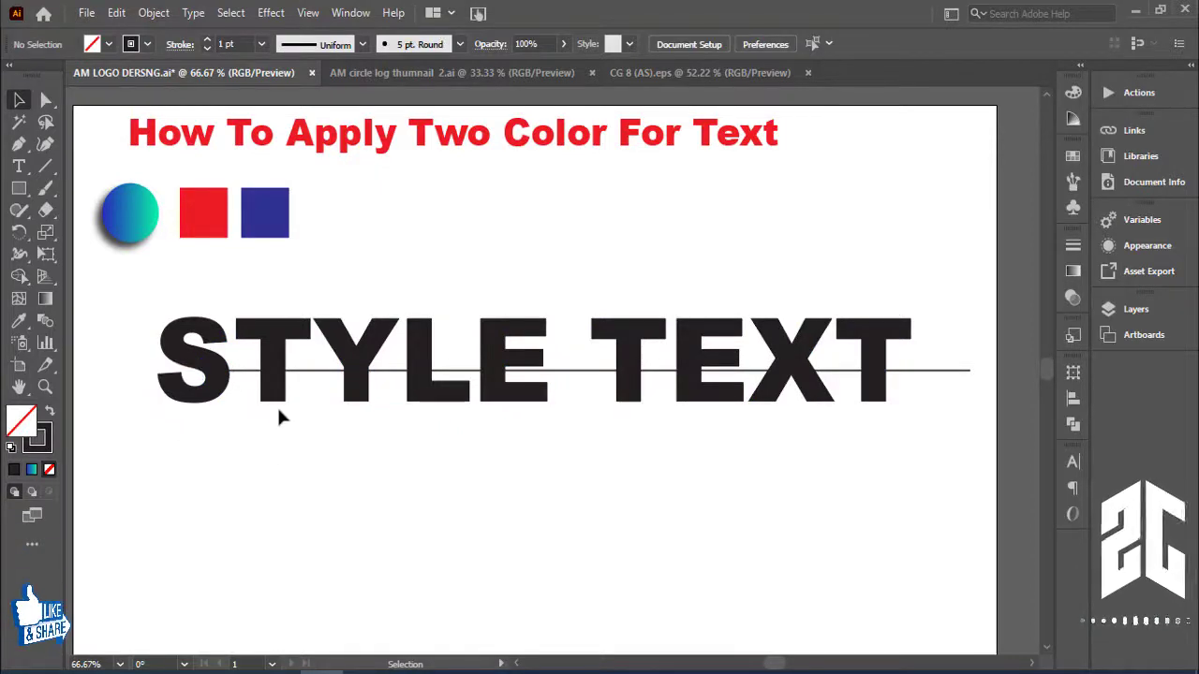
left_click(275, 346)
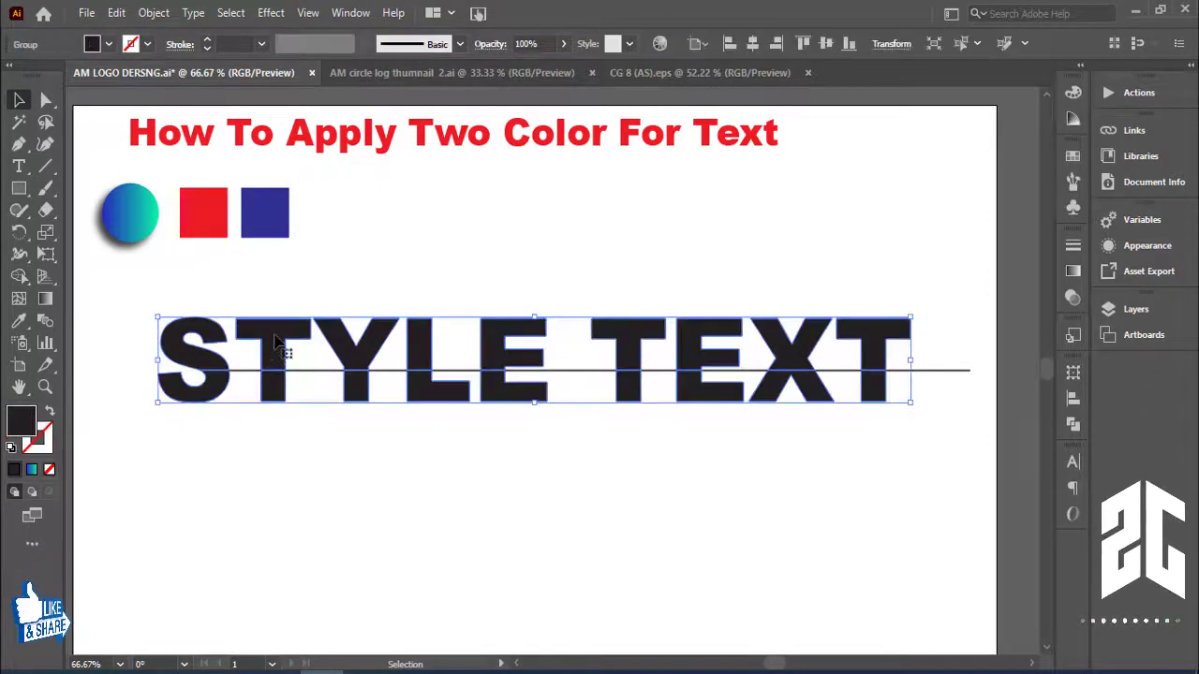
left_click_drag(277, 344, 312, 483)
left_click(371, 379)
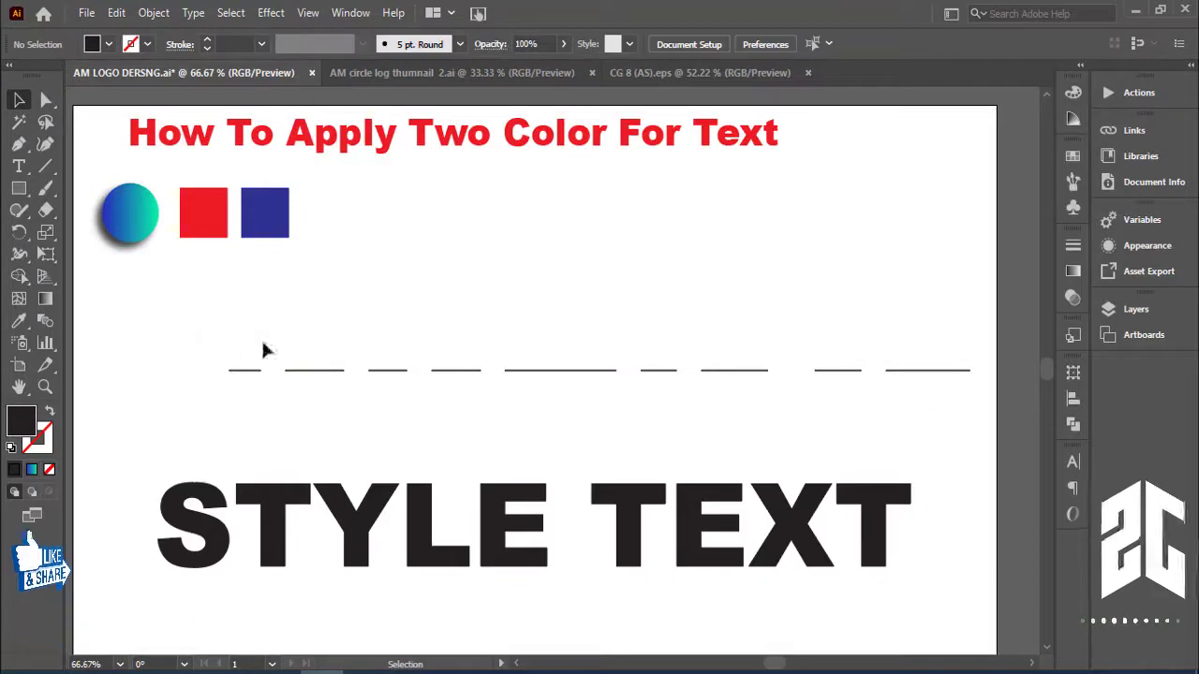
left_click_drag(787, 520, 791, 347)
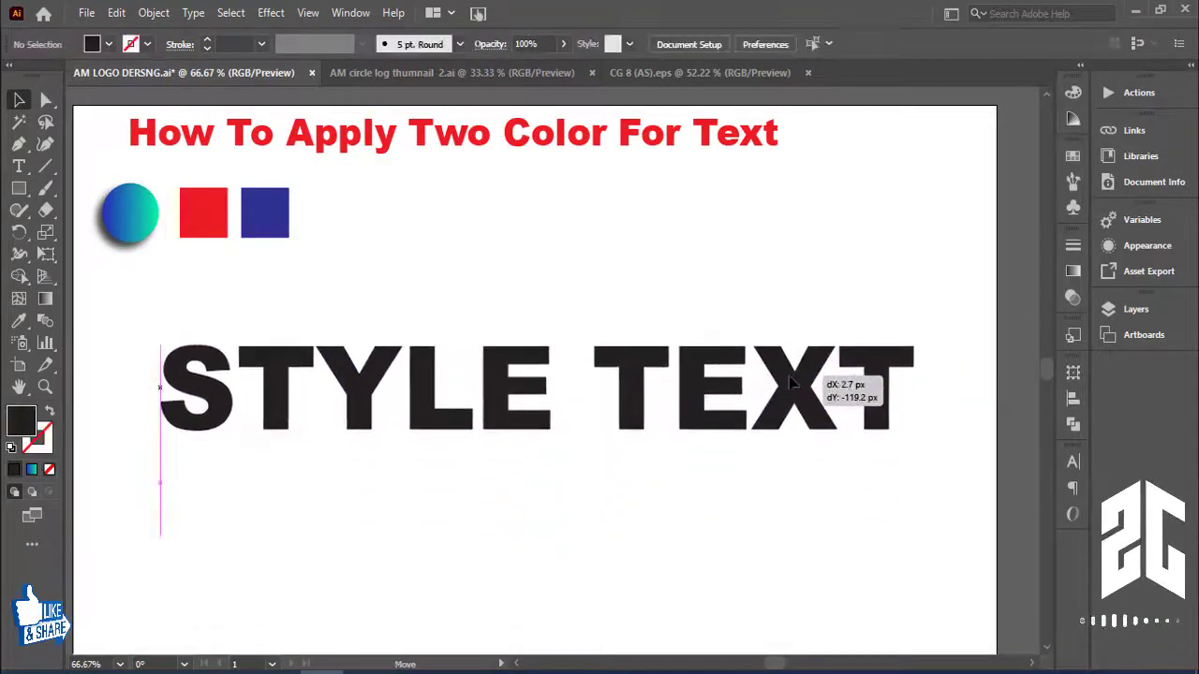
left_click(797, 409)
Ungroup STYLE TEXT so the split letter halves become separate pieces
right_click(811, 361)
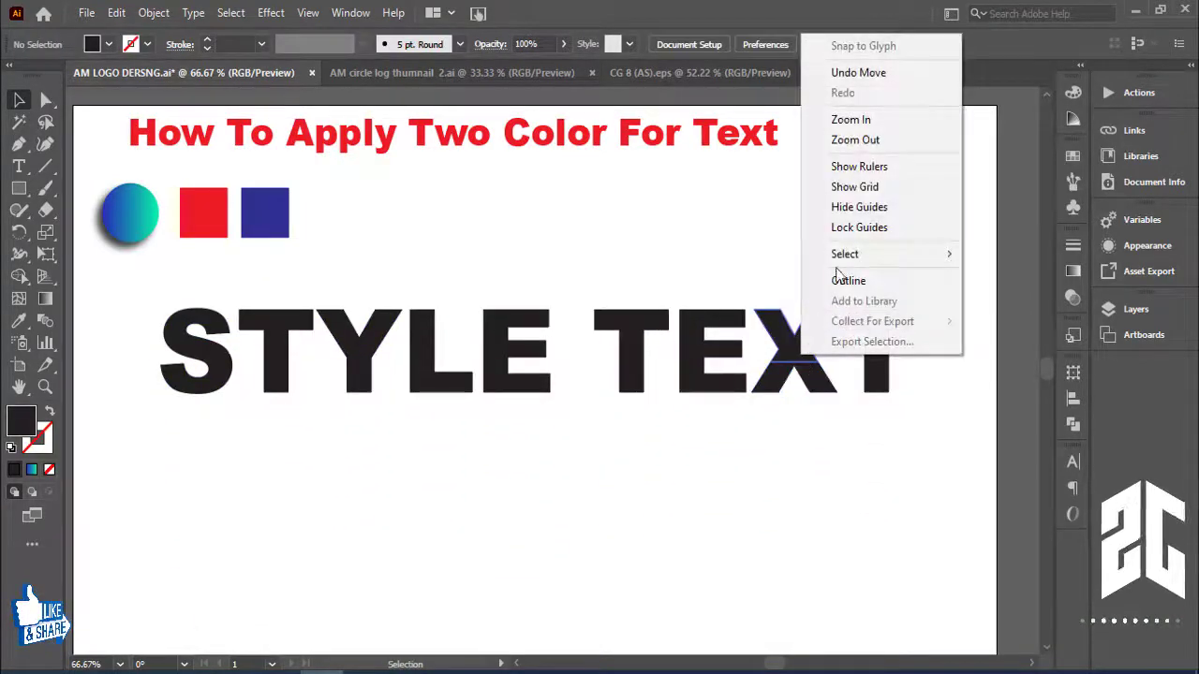
left_click(646, 330)
right_click(642, 330)
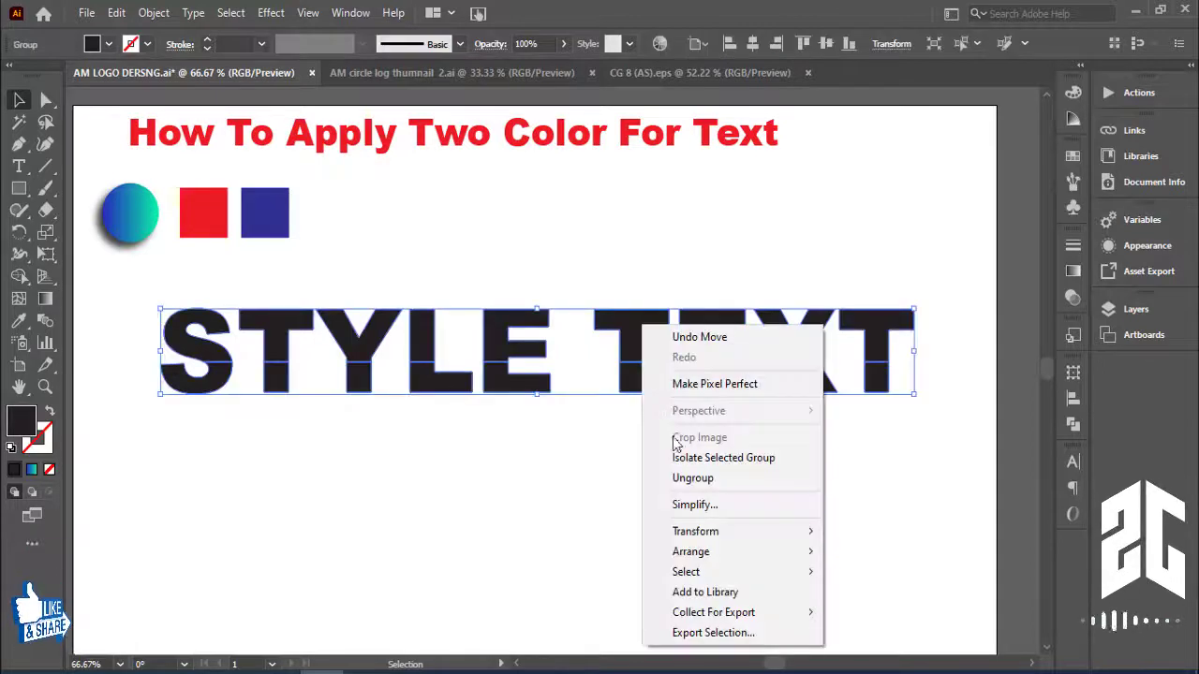
left_click(689, 477)
left_click(623, 269)
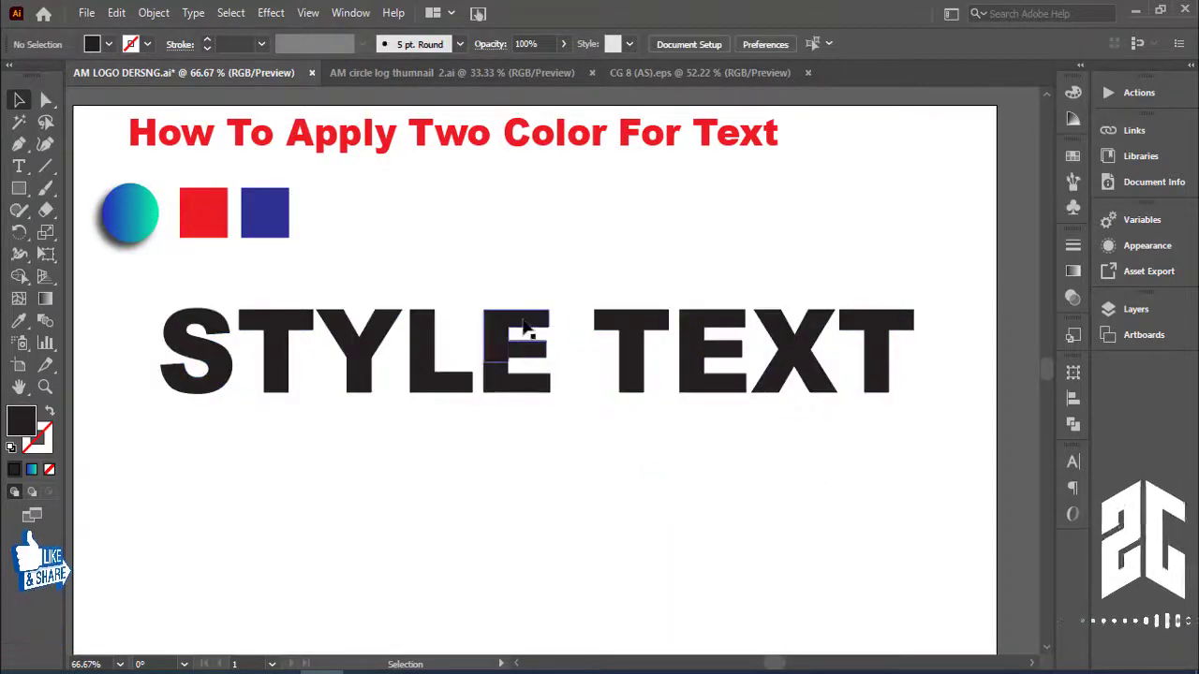
left_click_drag(516, 335, 516, 250)
left_click_drag(621, 335, 621, 262)
left_click_drag(712, 323, 711, 251)
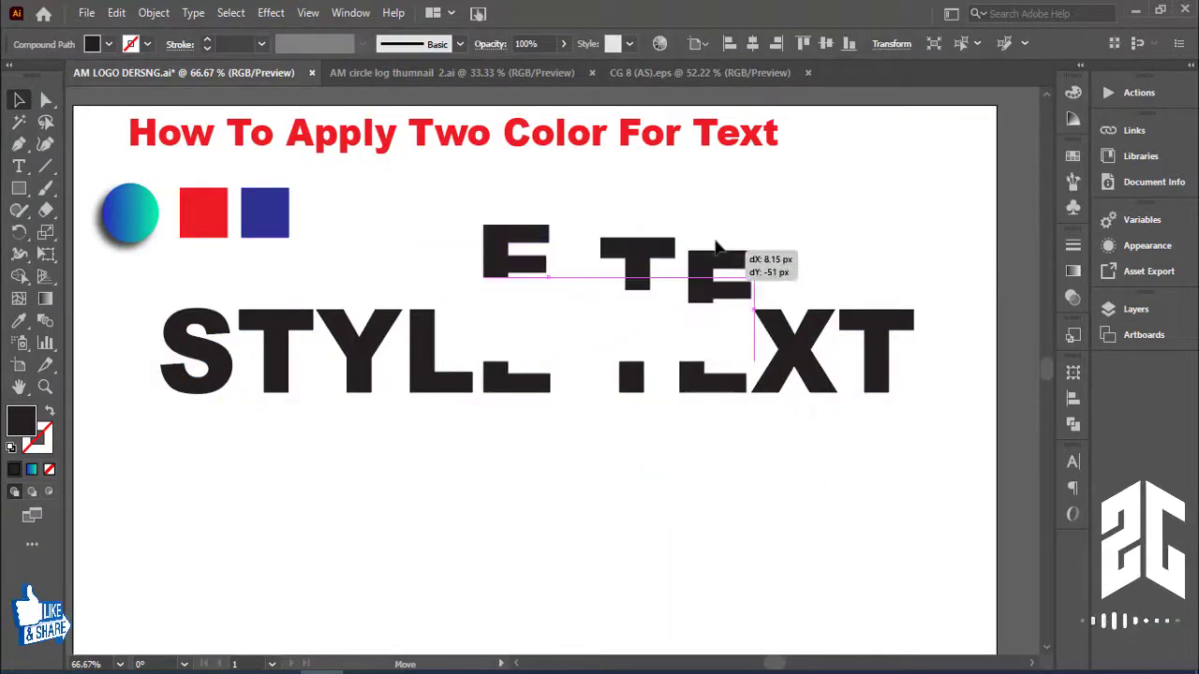
left_click_drag(801, 323, 800, 251)
left_click_drag(882, 330, 901, 299)
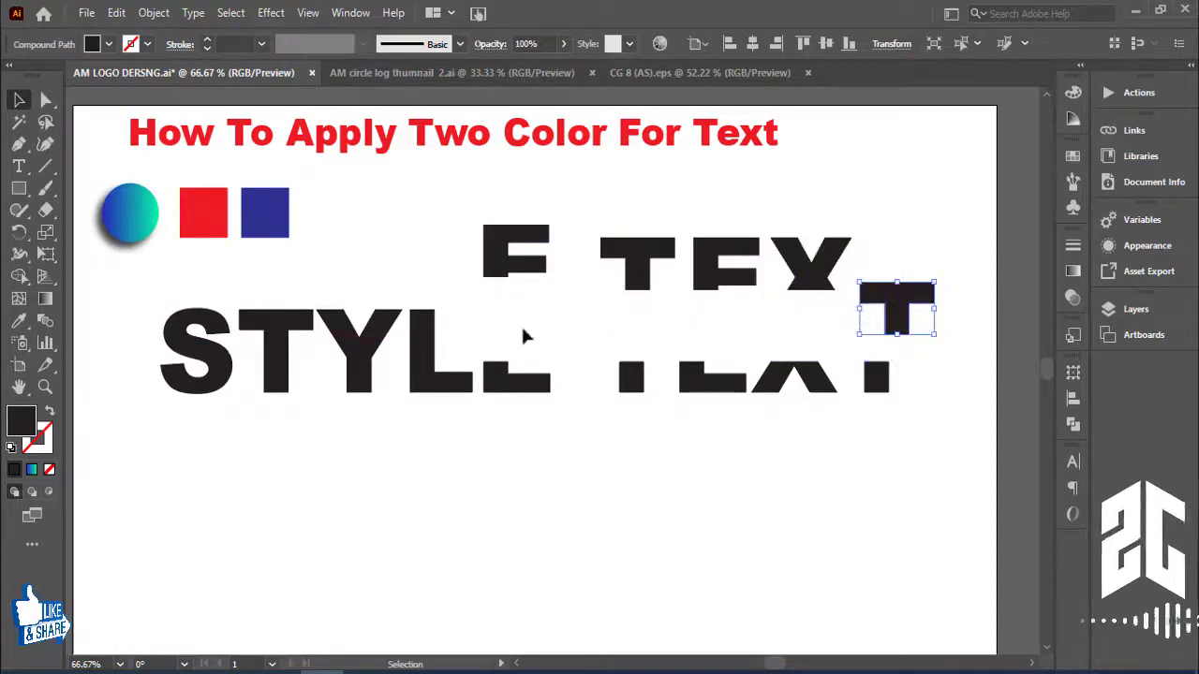
left_click_drag(426, 347, 433, 305)
left_click_drag(364, 347, 364, 300)
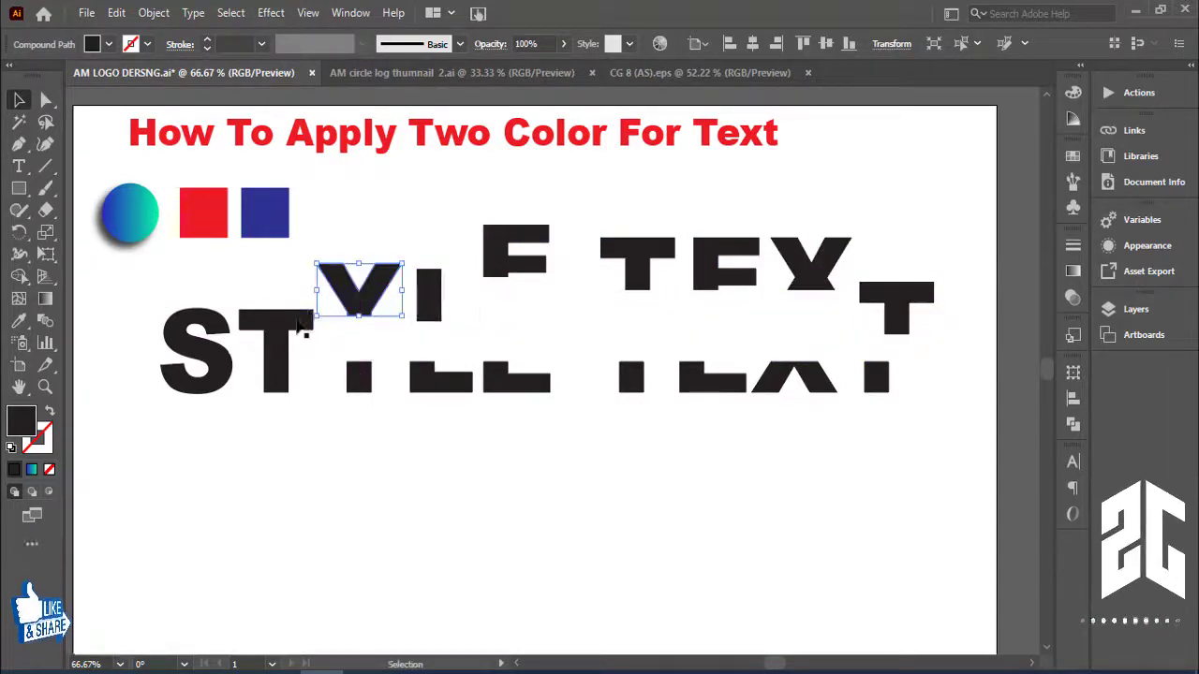
left_click_drag(286, 335, 286, 295)
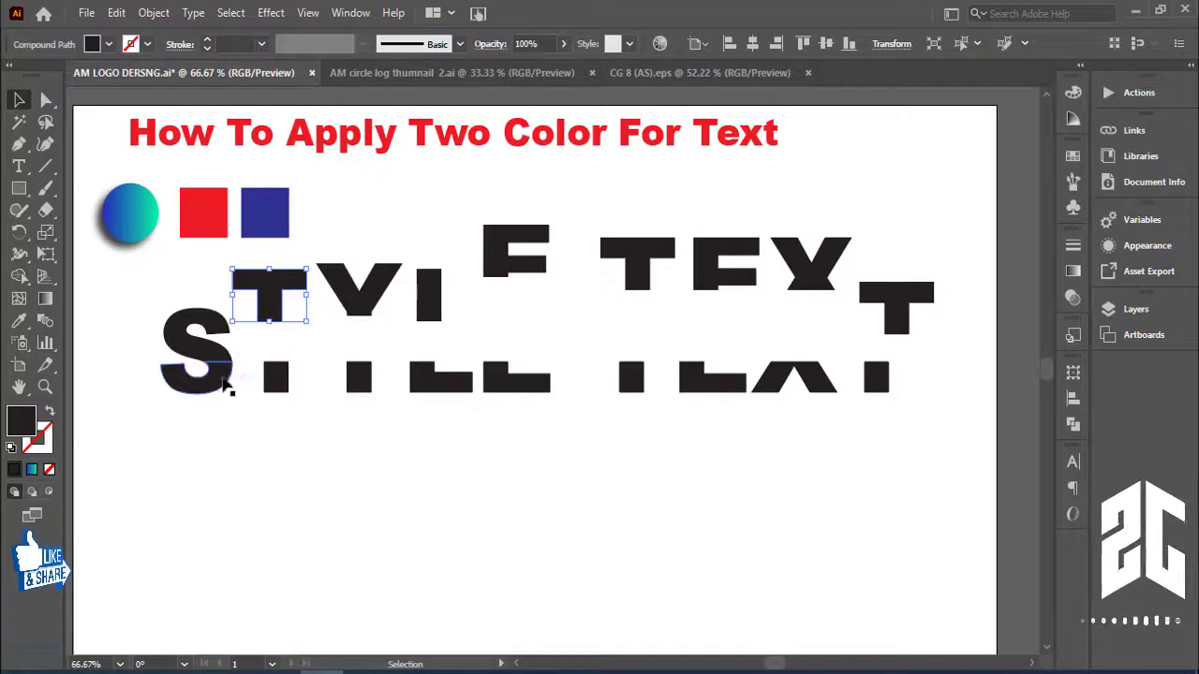
left_click_drag(225, 379, 225, 417)
left_click(483, 447)
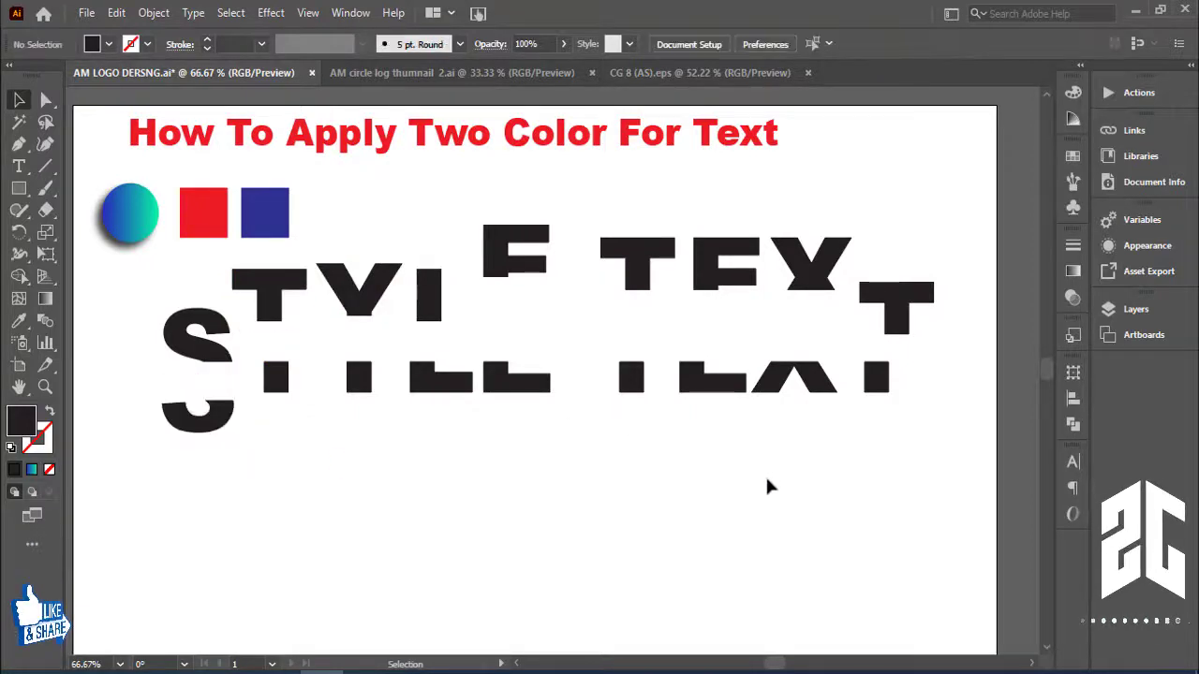
key("ctrl+z")
key("ctrl+z")
key("ctrl+z")
key("ctrl+z")
key("ctrl+z")
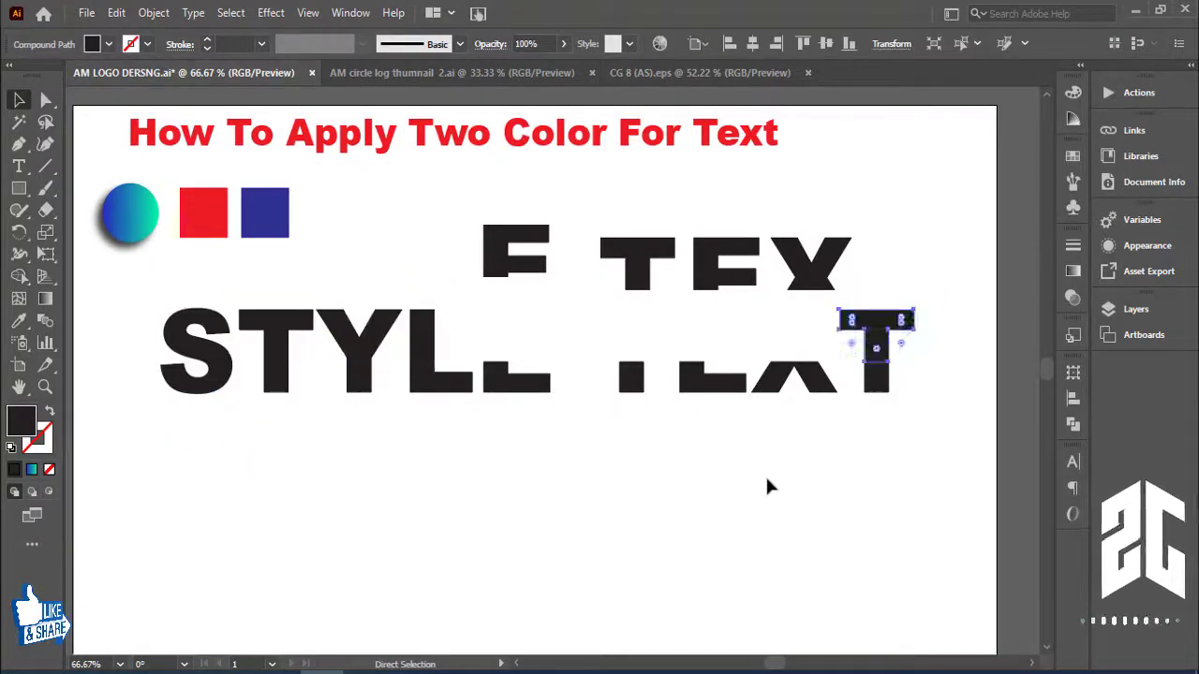
key("ctrl+z")
key("ctrl+z")
key("ctrl+z")
key("ctrl+z")
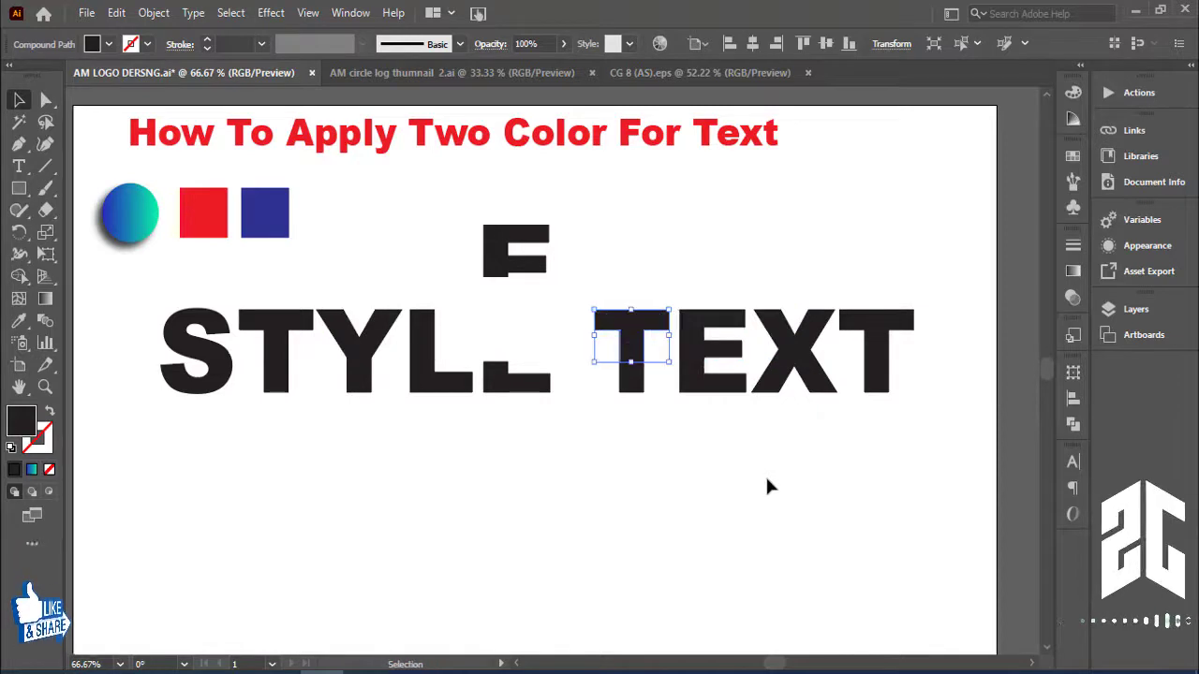
key("ctrl+z")
left_click(490, 438)
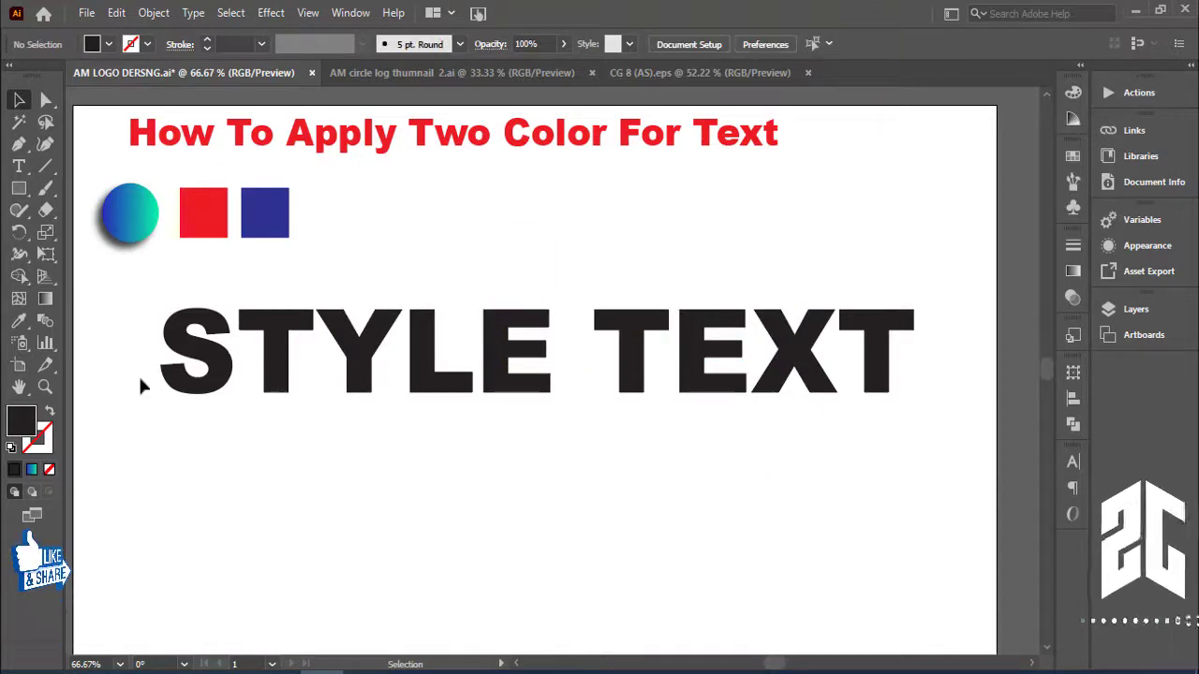
left_click_drag(138, 367, 913, 469)
left_click(571, 455)
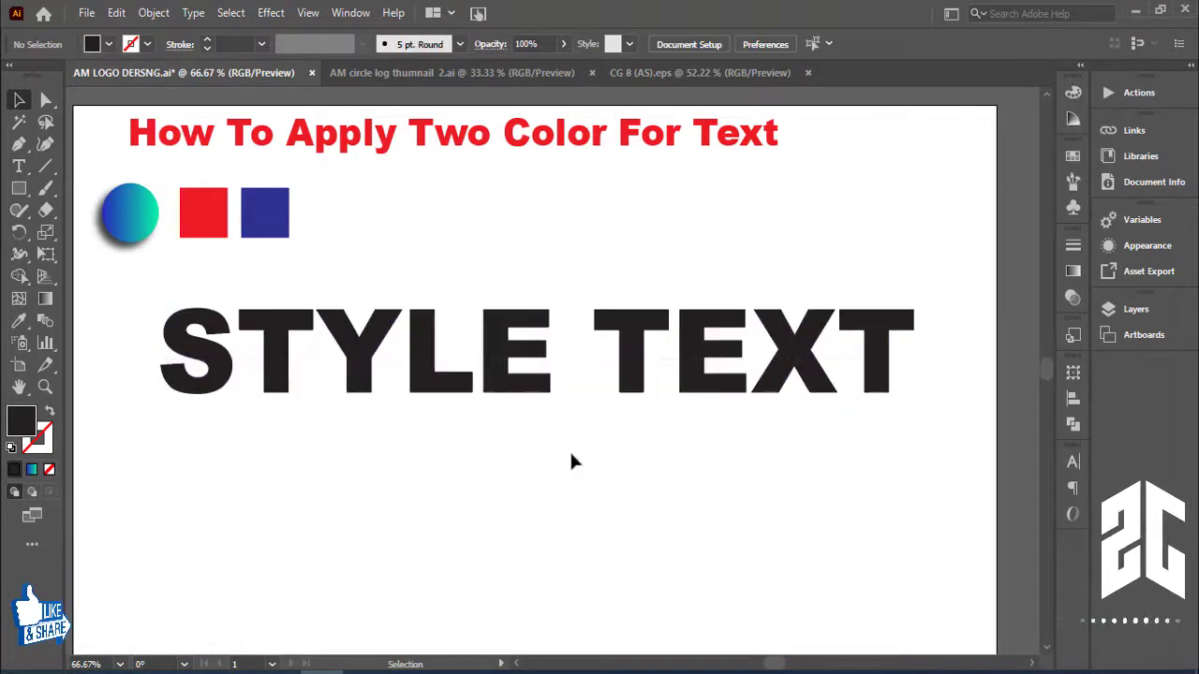
left_click_drag(141, 286, 935, 339)
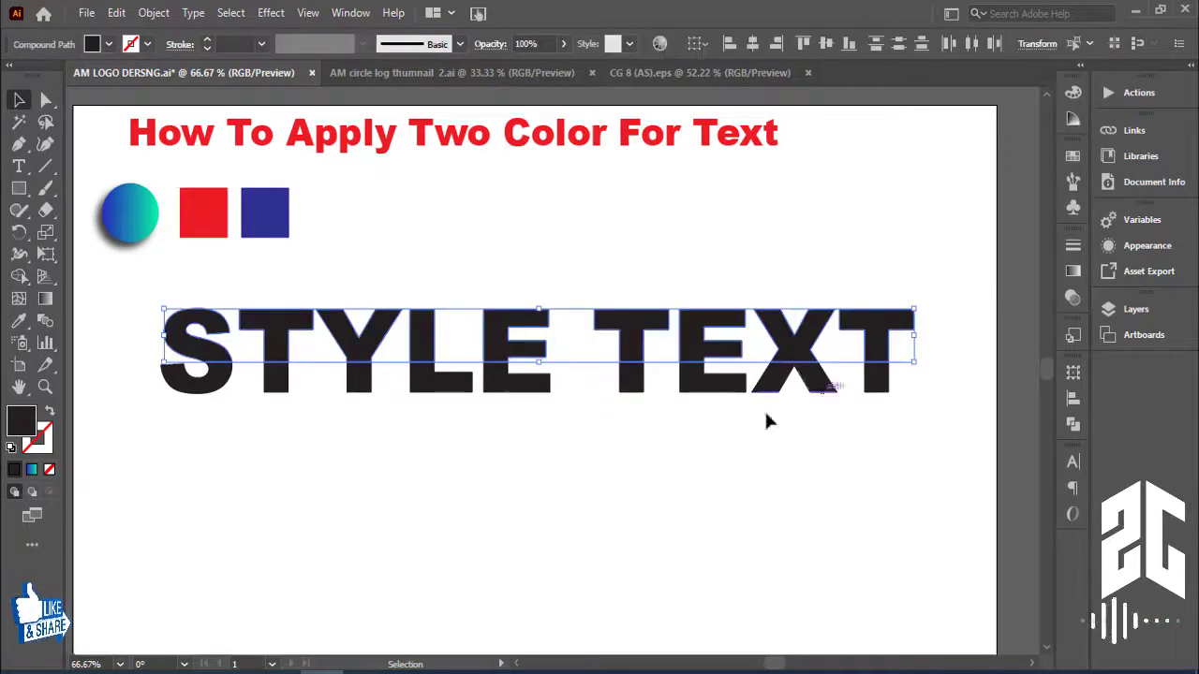
Colour the selected top halves of STYLE TEXT red from the red square
left_click(19, 319)
left_click(199, 215)
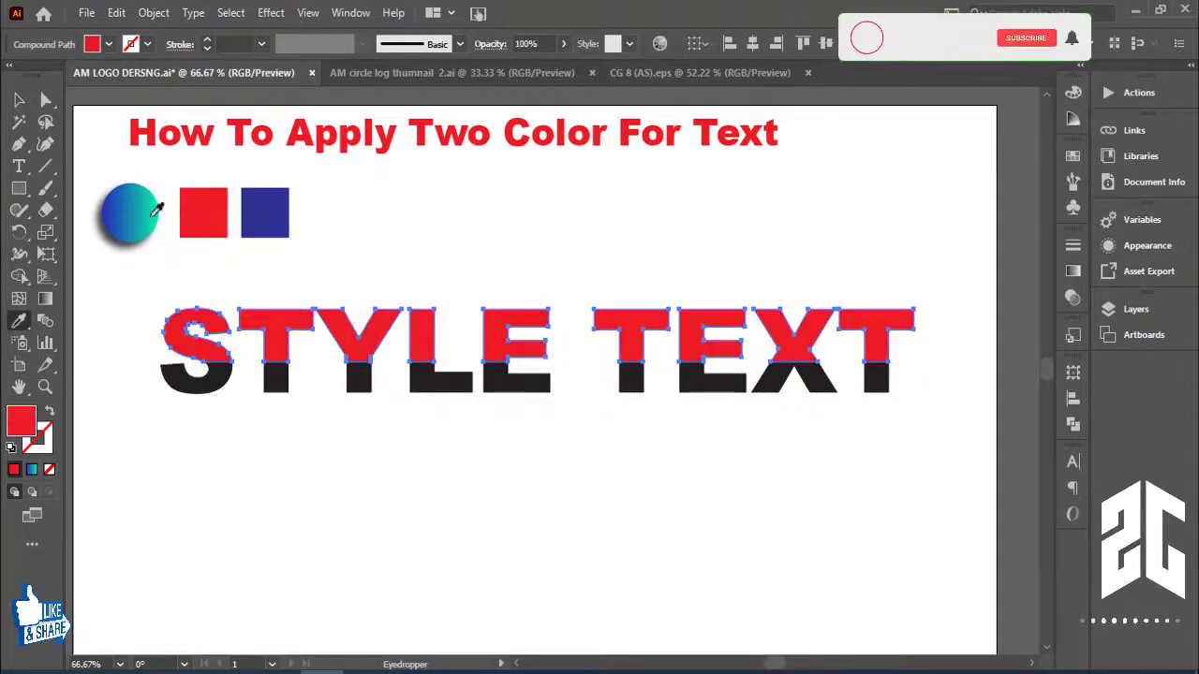
key("v")
left_click(251, 393)
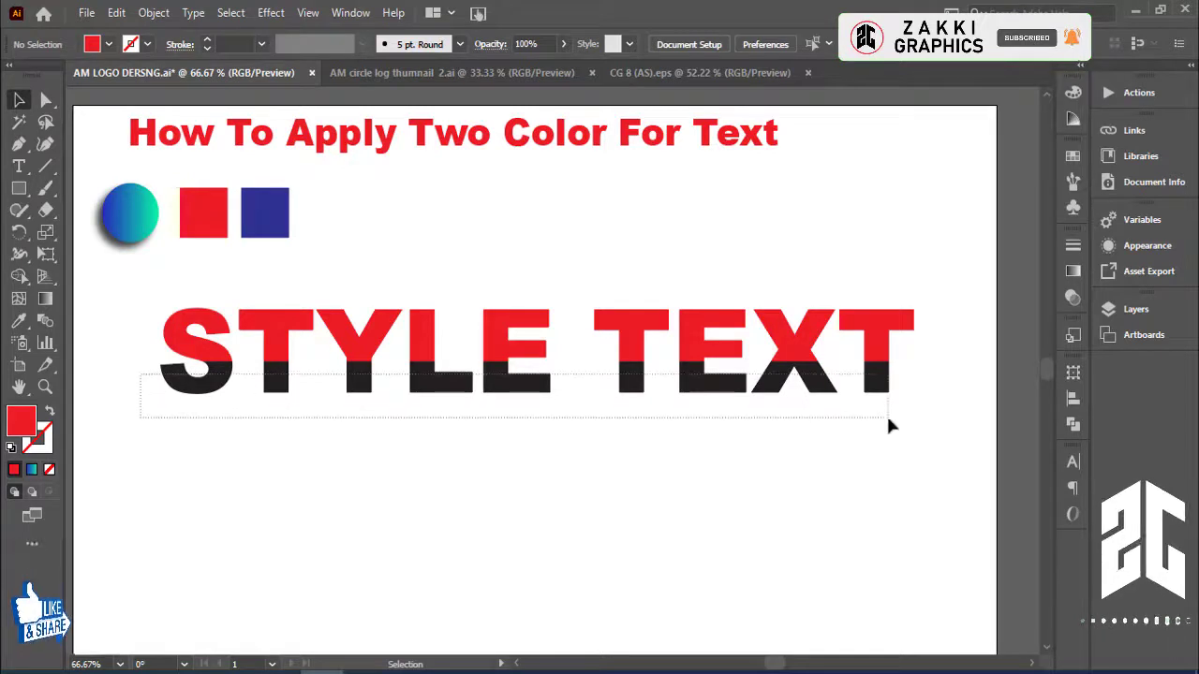
Colour the bottom halves blue from the blue square, then select both halves
left_click_drag(141, 376, 889, 422)
left_click(19, 323)
left_click(251, 209)
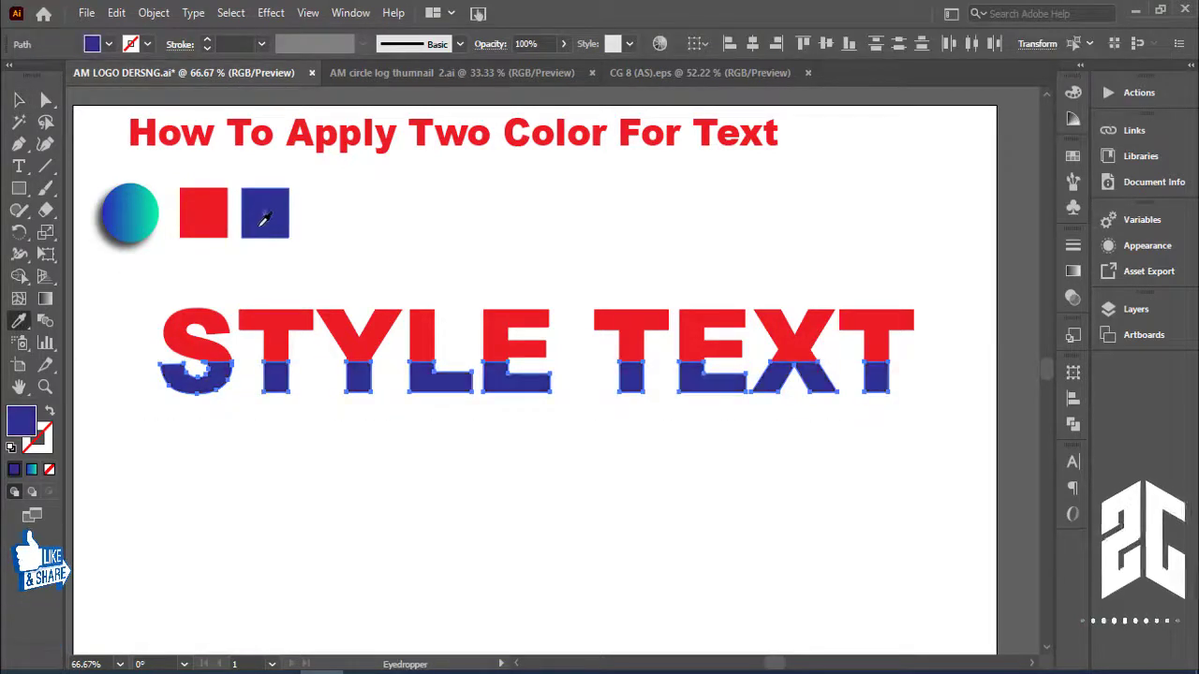
left_click(20, 100)
left_click(477, 257)
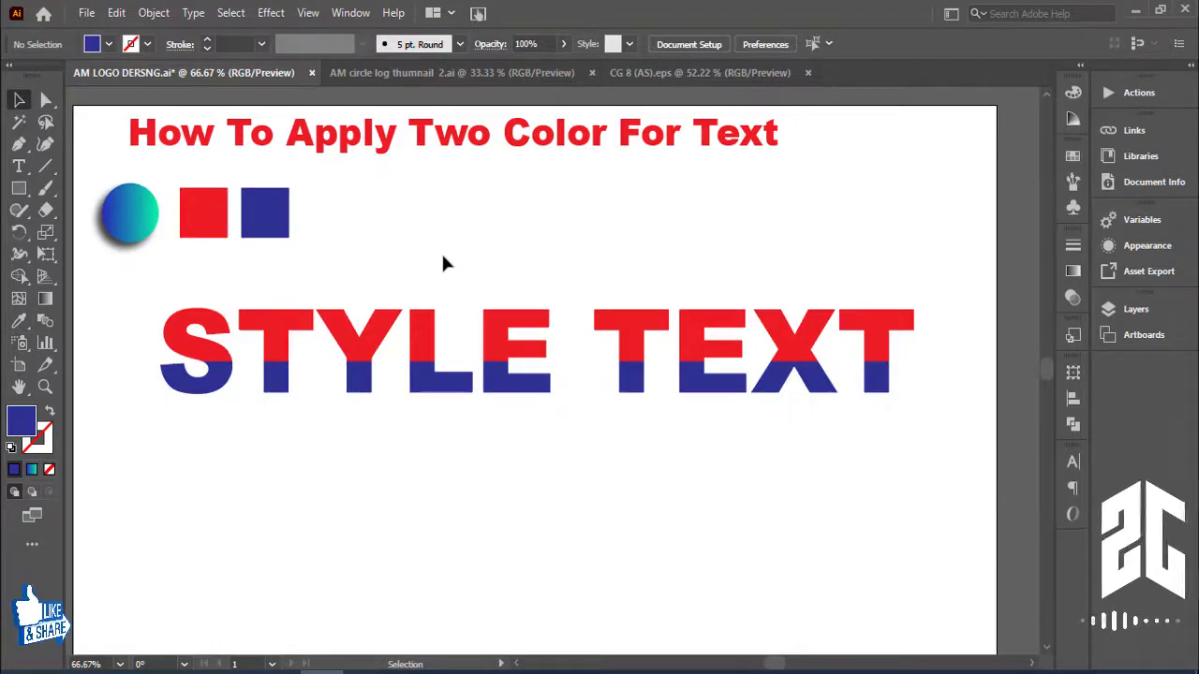
left_click_drag(141, 287, 902, 422)
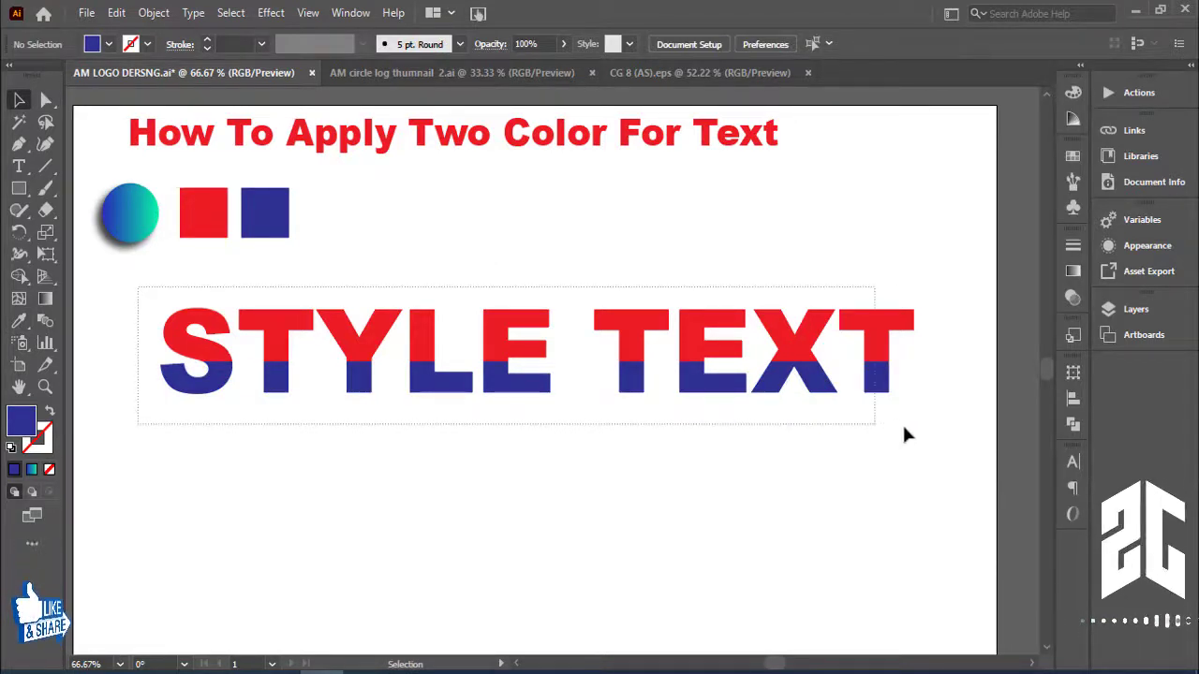
Duplicate the two-tone STYLE TEXT below the original
left_click_drag(881, 351, 883, 472, "alt")
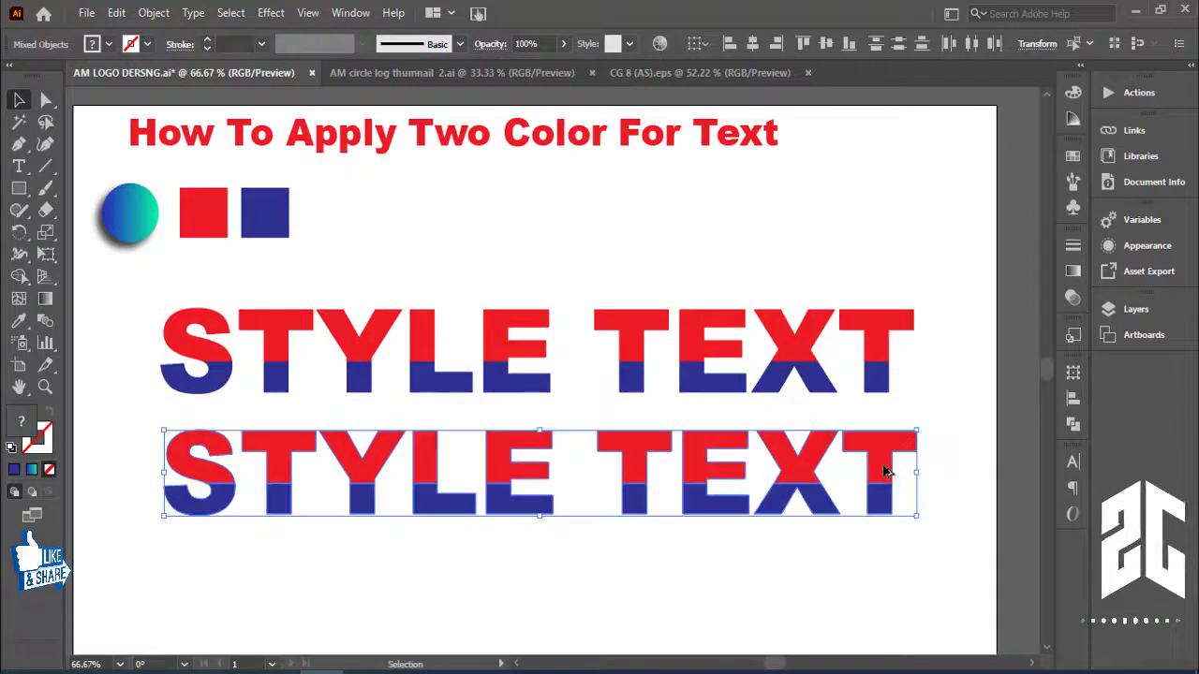
left_click(944, 505)
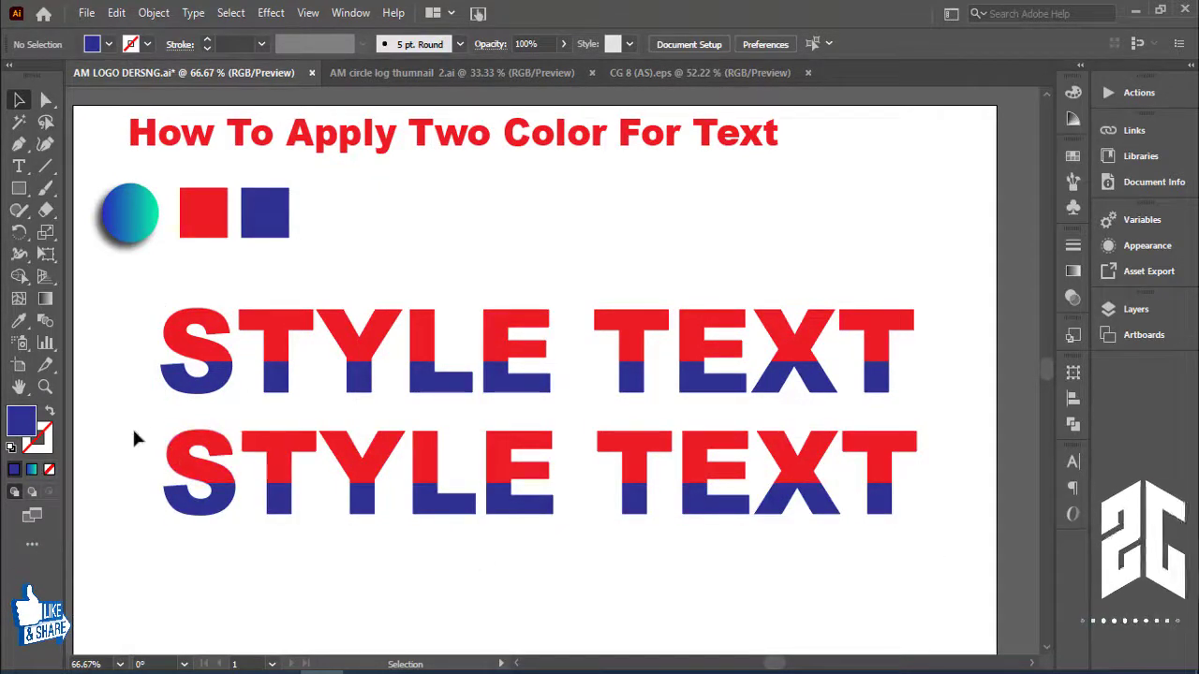
left_click_drag(551, 473, 552, 476)
left_click(490, 528)
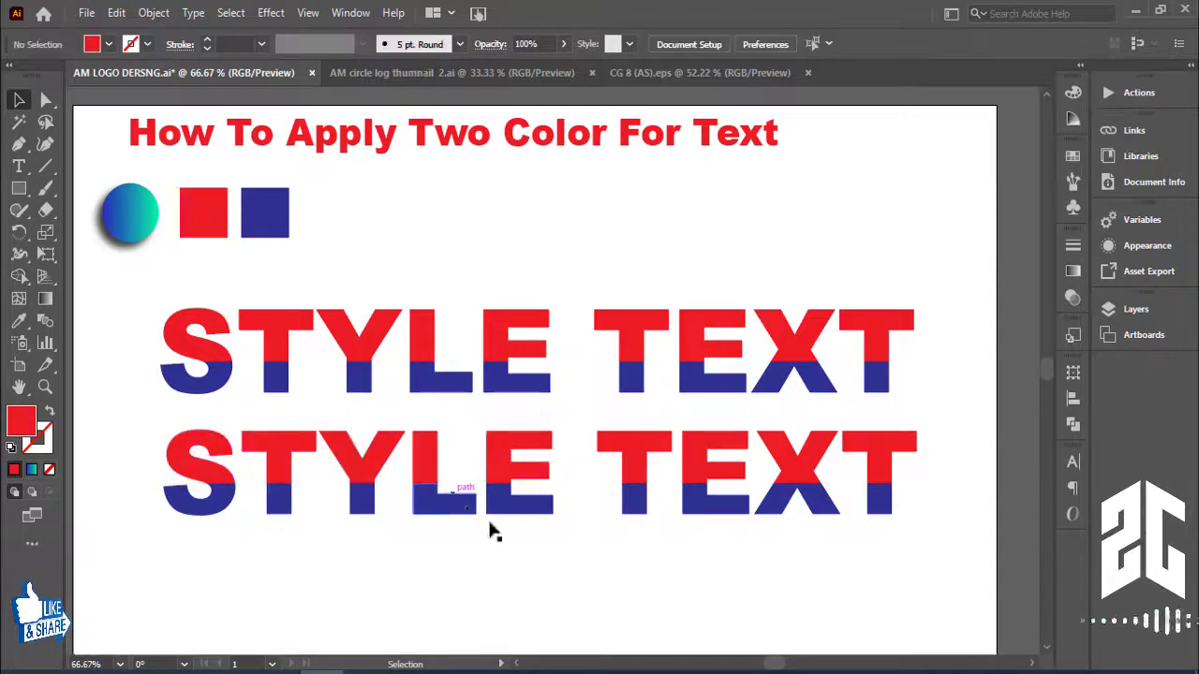
left_click_drag(622, 536, 622, 535)
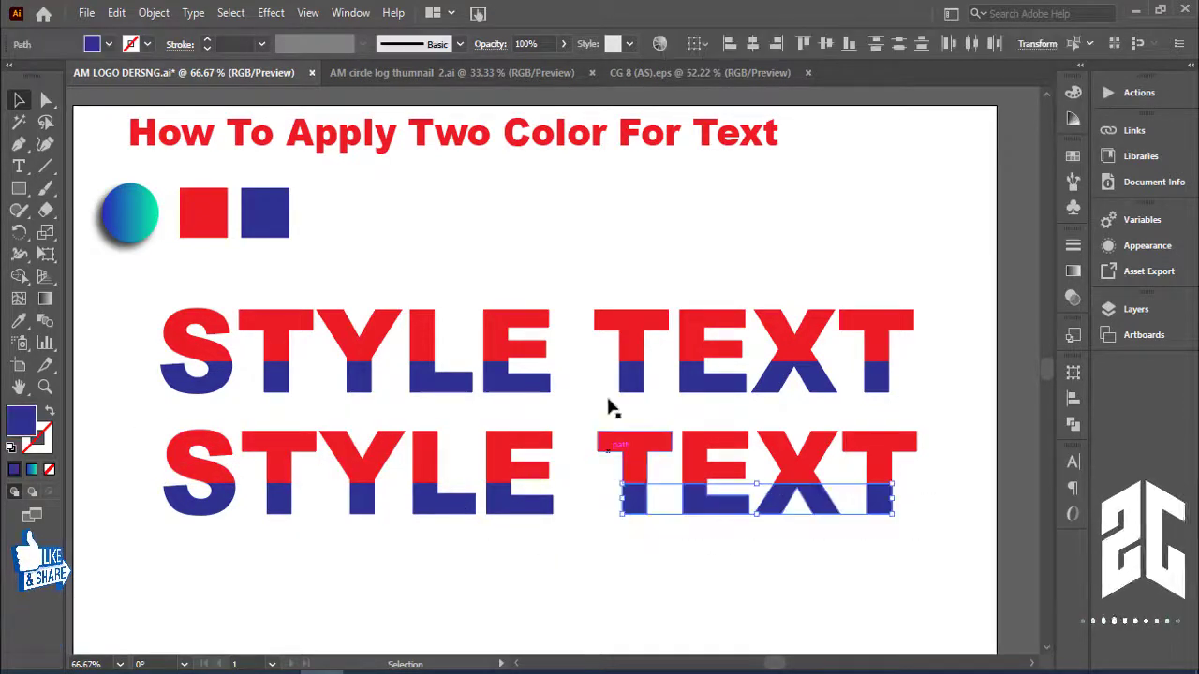
Turn the top half of the lower TEXT blue from the blue square
left_click_drag(597, 415, 909, 455)
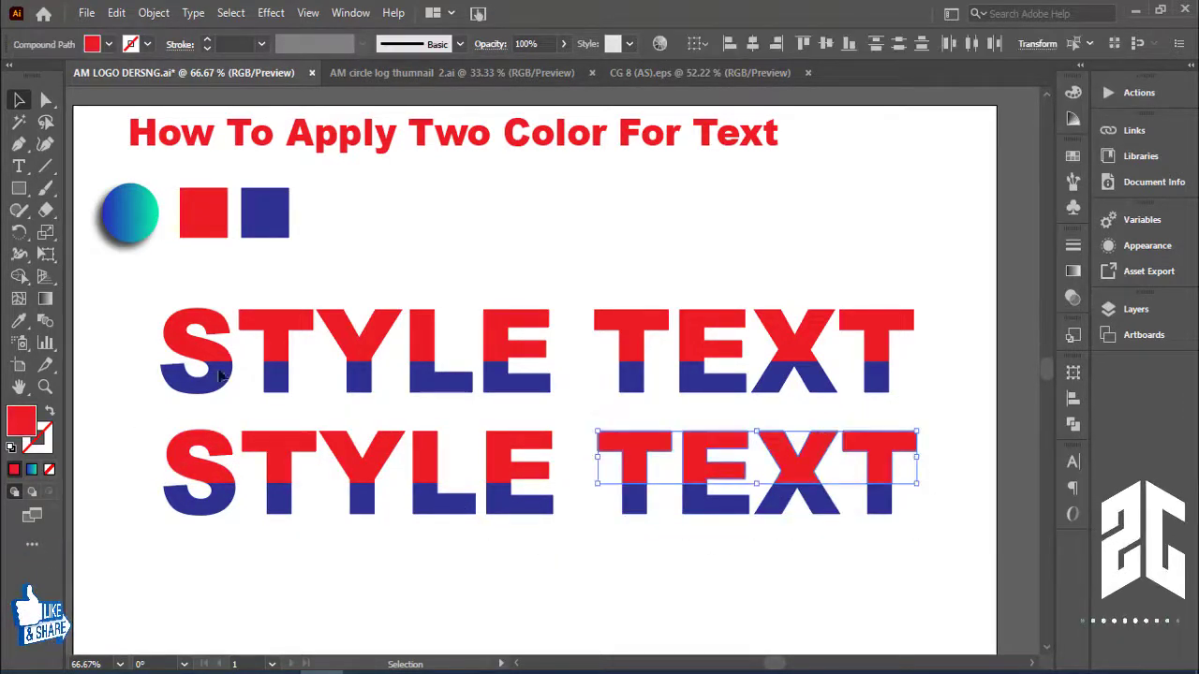
left_click(18, 321)
left_click(265, 213)
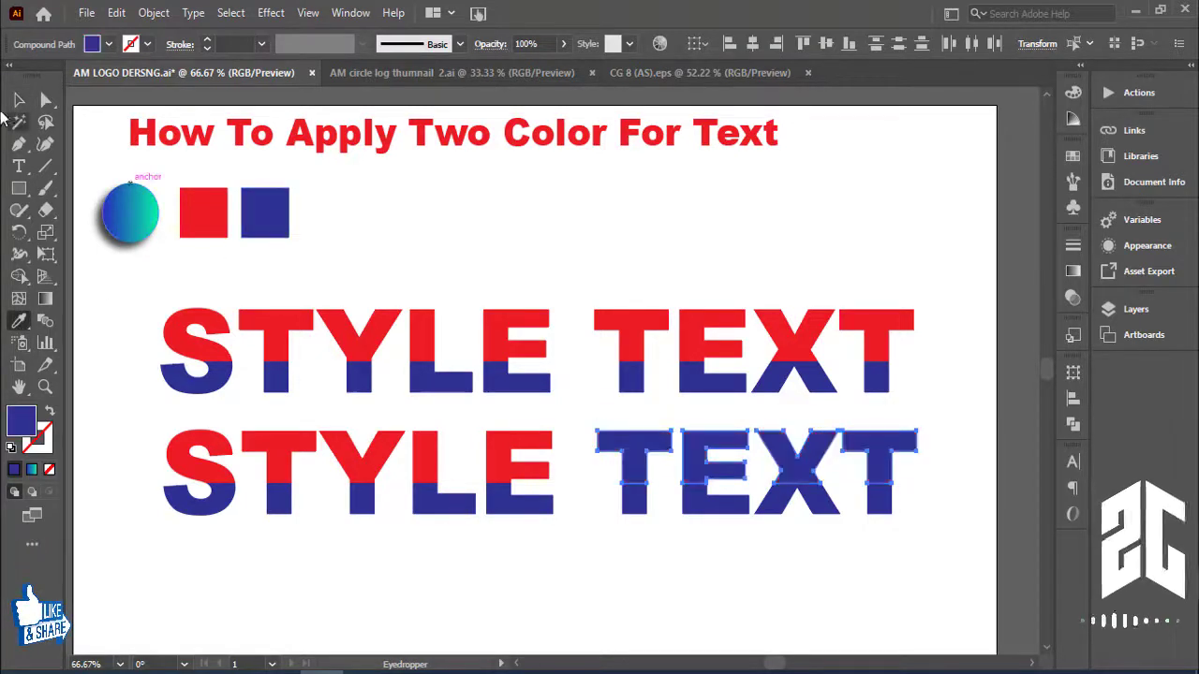
left_click(19, 100)
Turn the bottom half of the lower TEXT red from the red square
left_click_drag(611, 500, 922, 524)
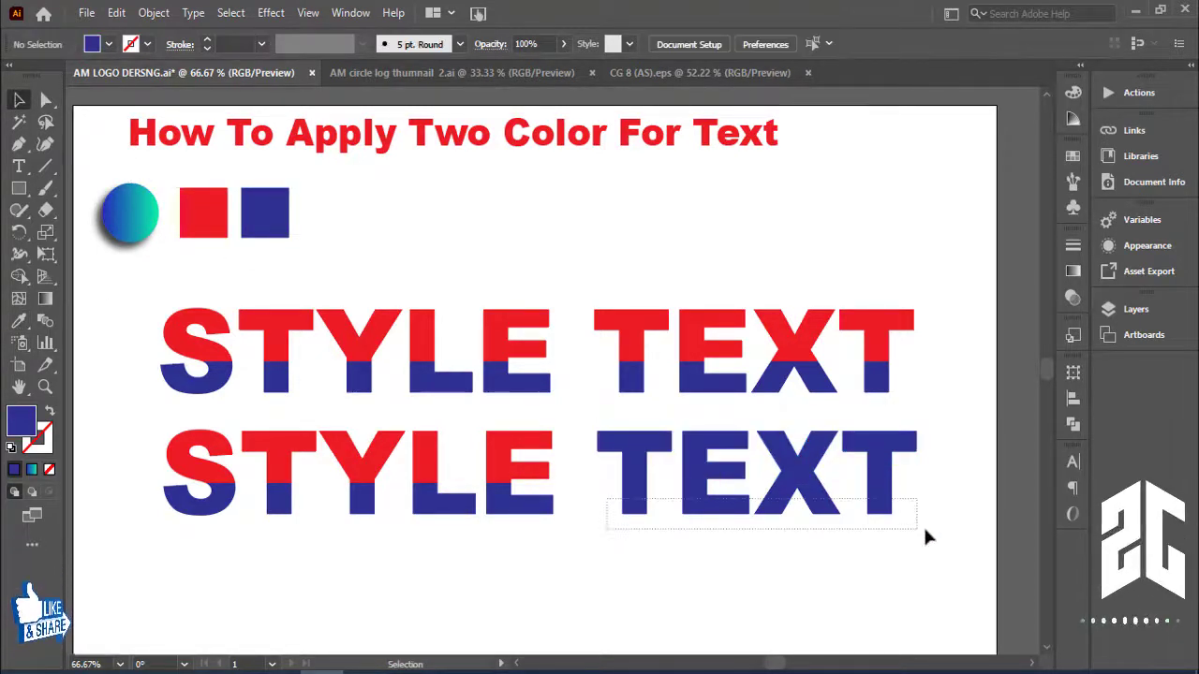
left_click(19, 322)
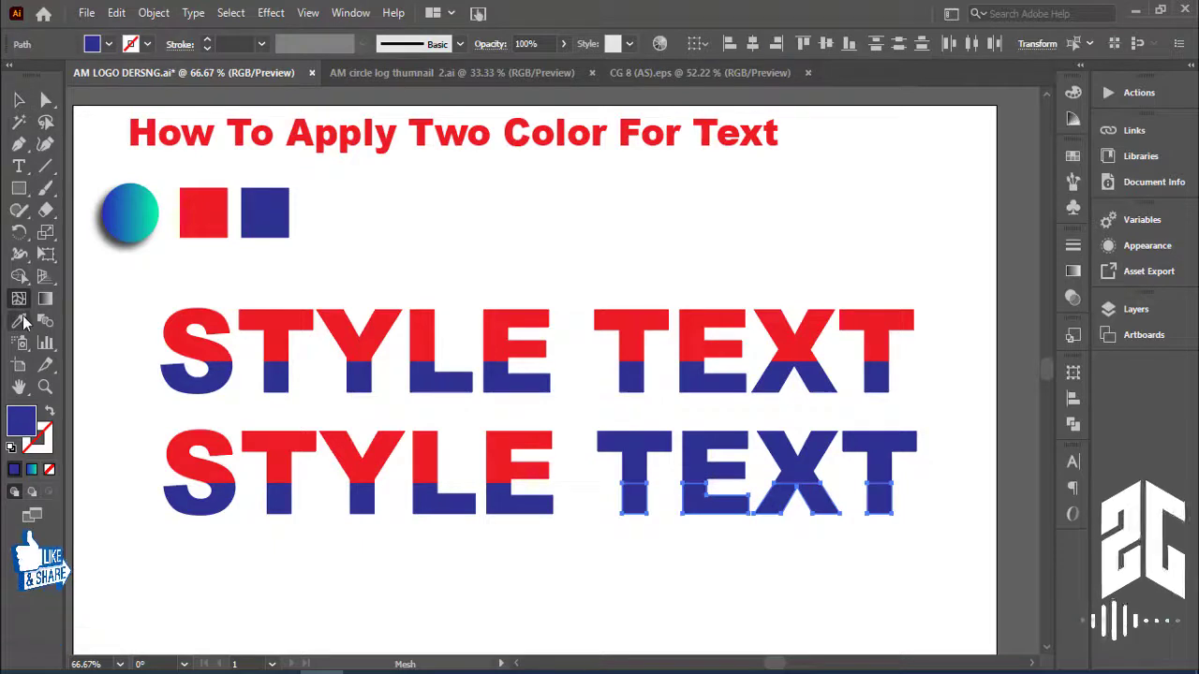
left_click(187, 214)
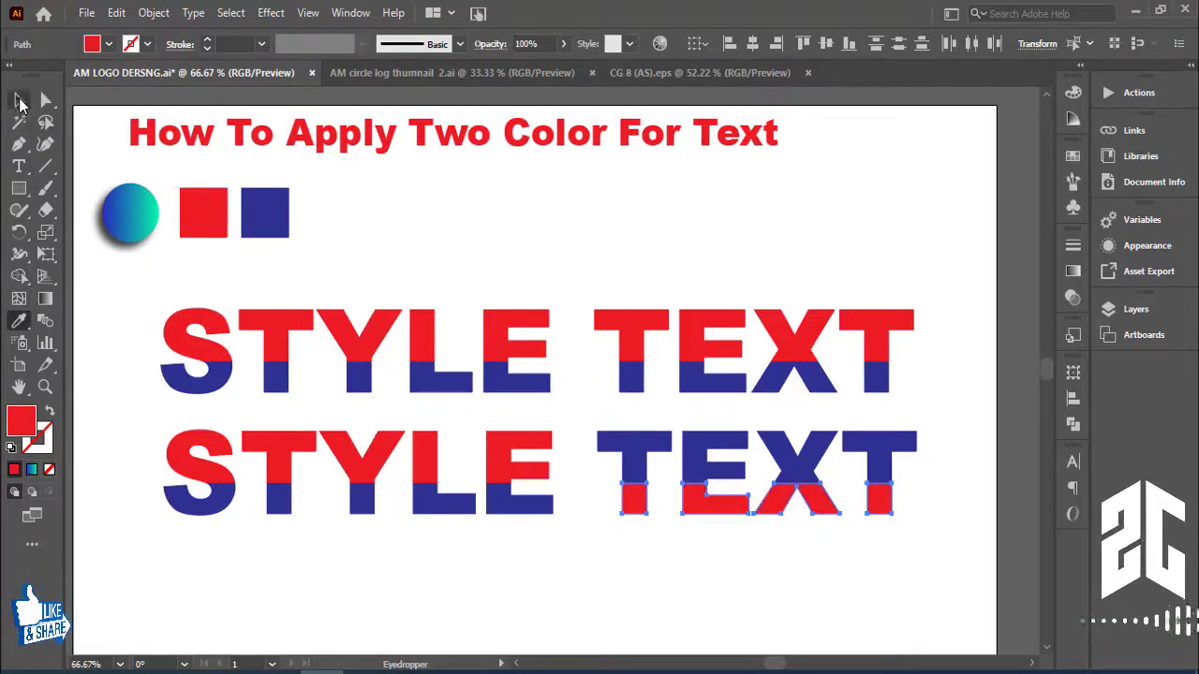
left_click(19, 100)
left_click(513, 268)
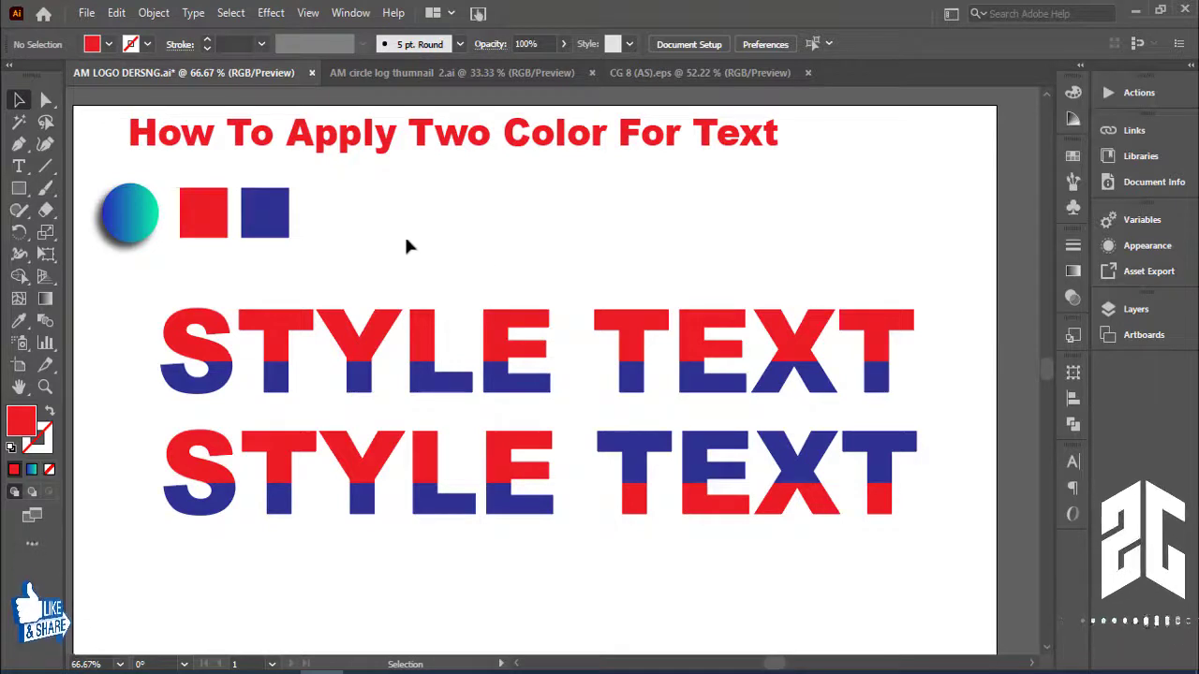
Alt-drag copies of the red and blue squares to their right
left_click_drag(354, 222, 209, 239)
left_click_drag(278, 206, 395, 215)
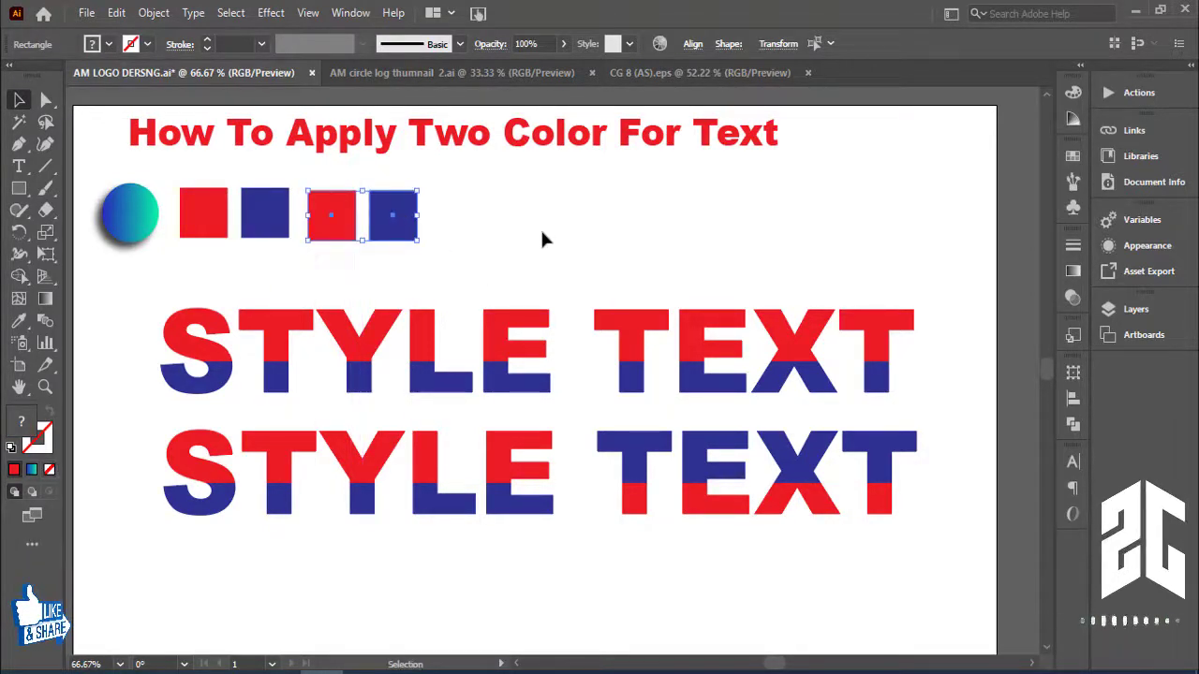
left_click(501, 216)
Fill the red square's copy with orange from the Fill swatches
left_click(332, 216)
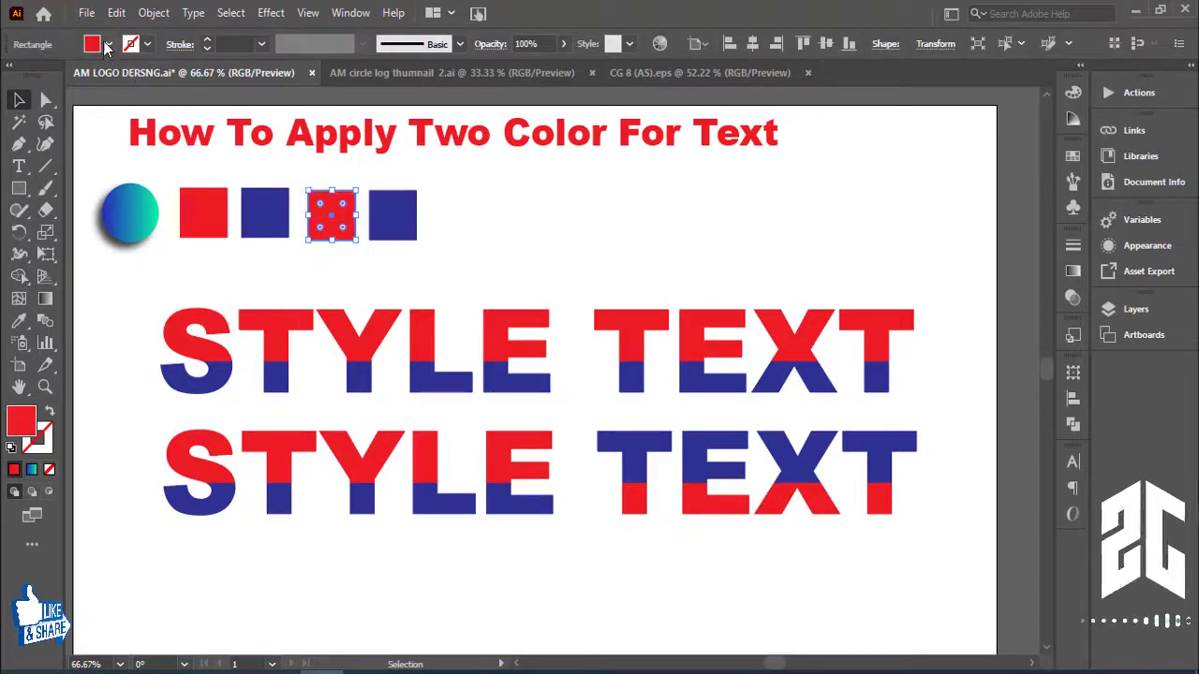
left_click(107, 45)
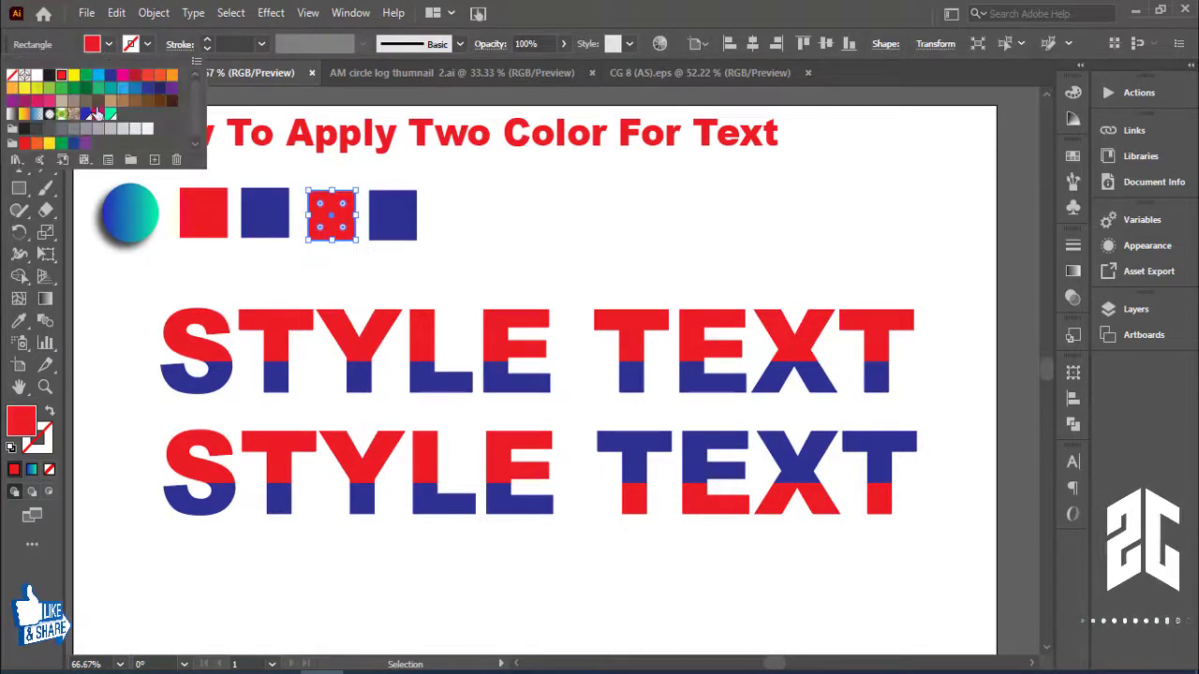
left_click(173, 75)
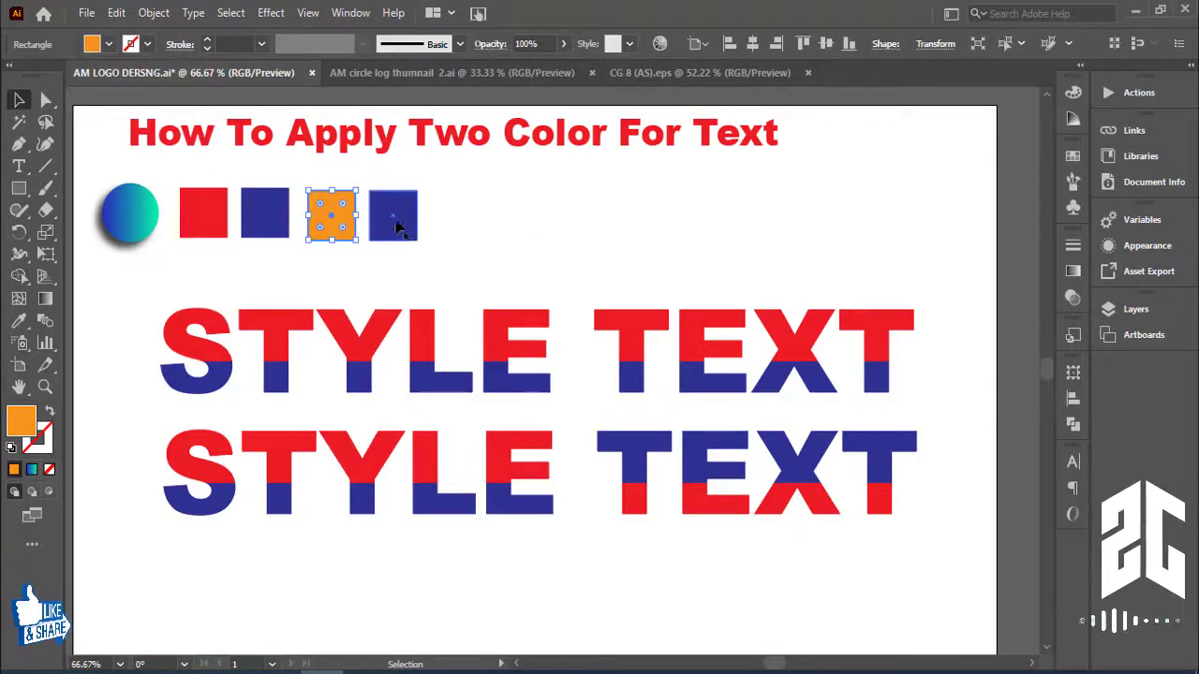
left_click(109, 45)
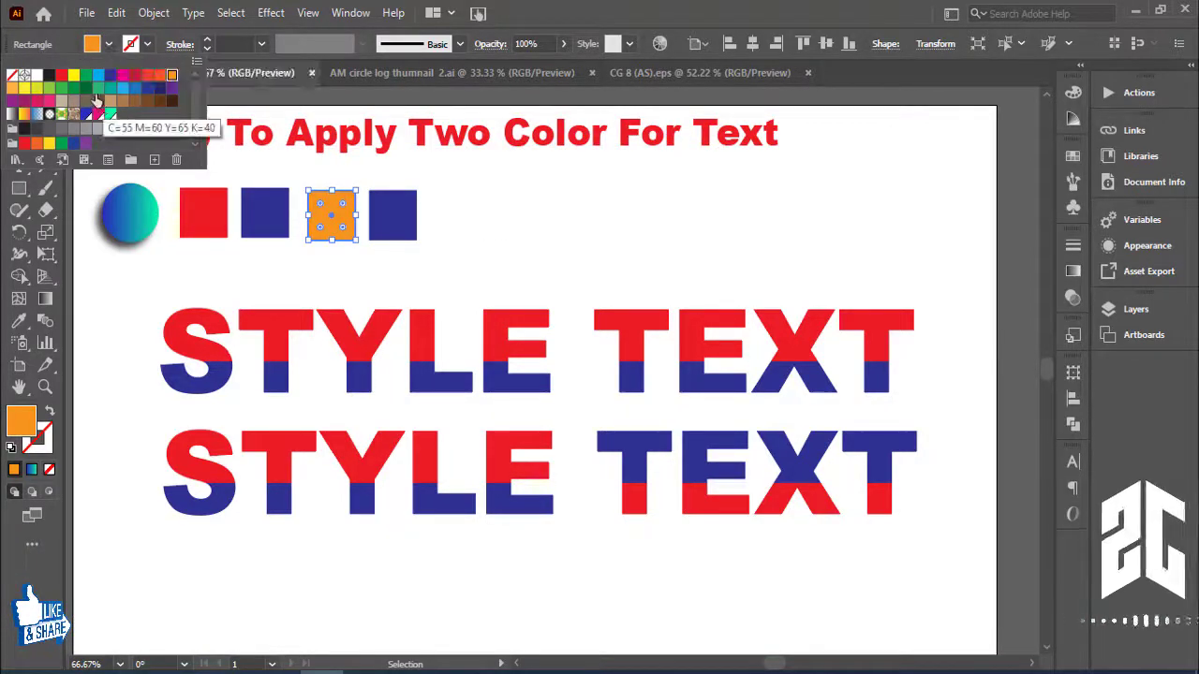
left_click(122, 75)
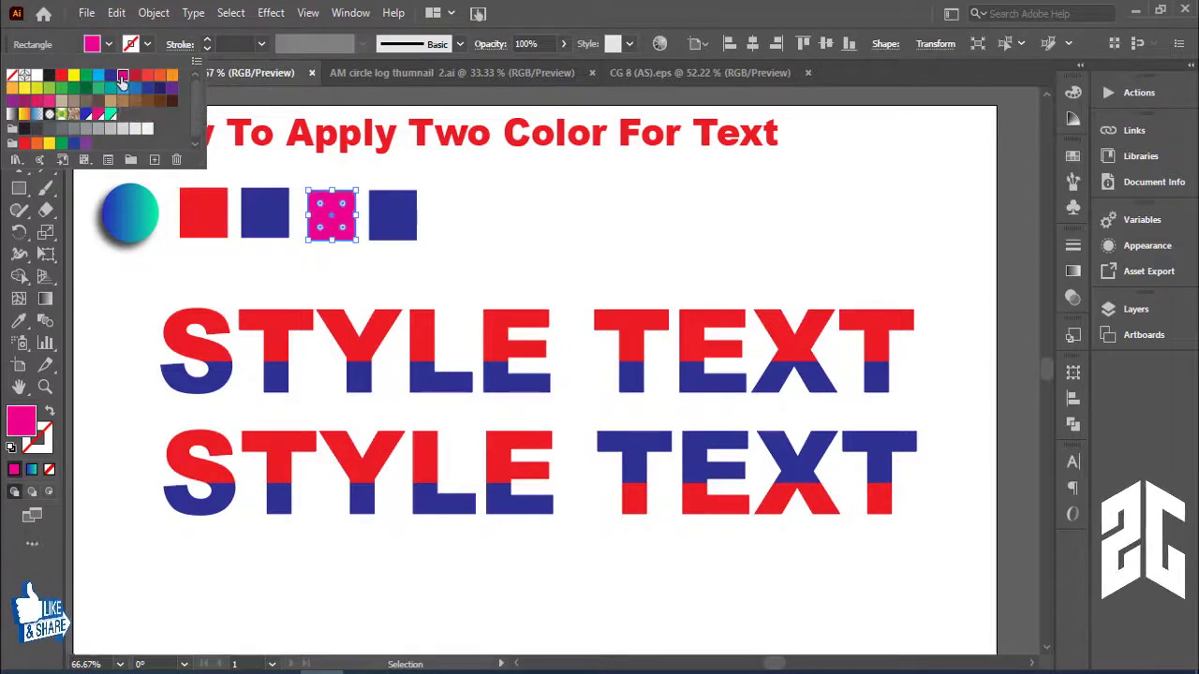
left_click(97, 77)
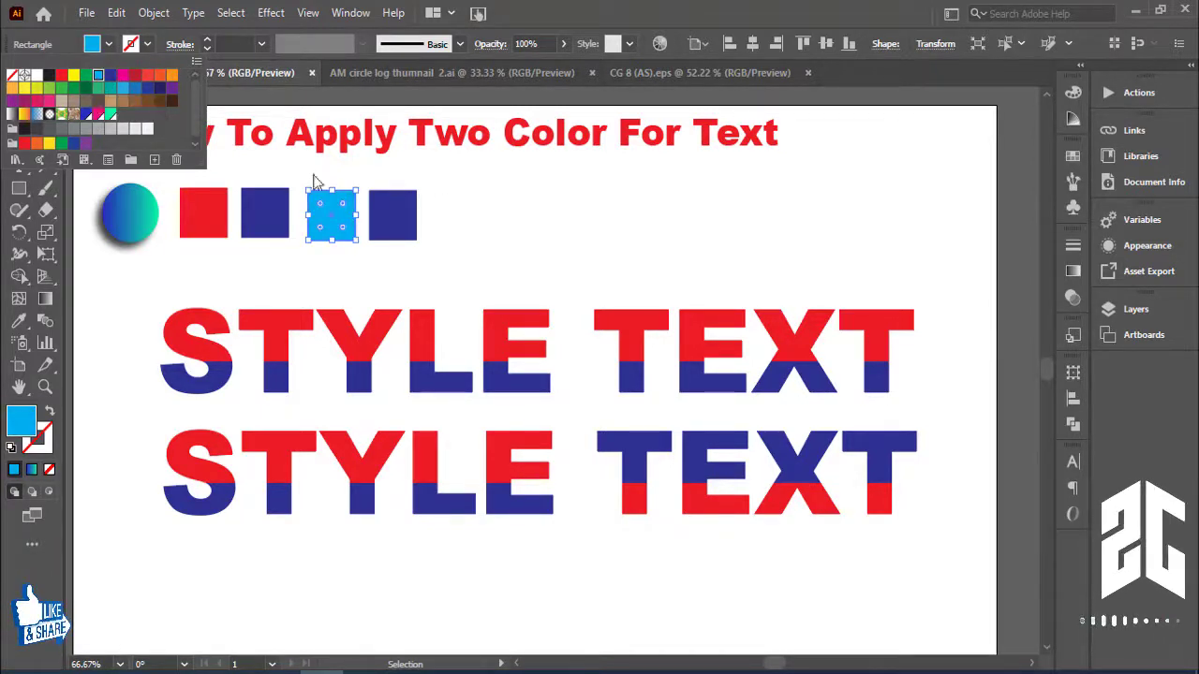
left_click(398, 198)
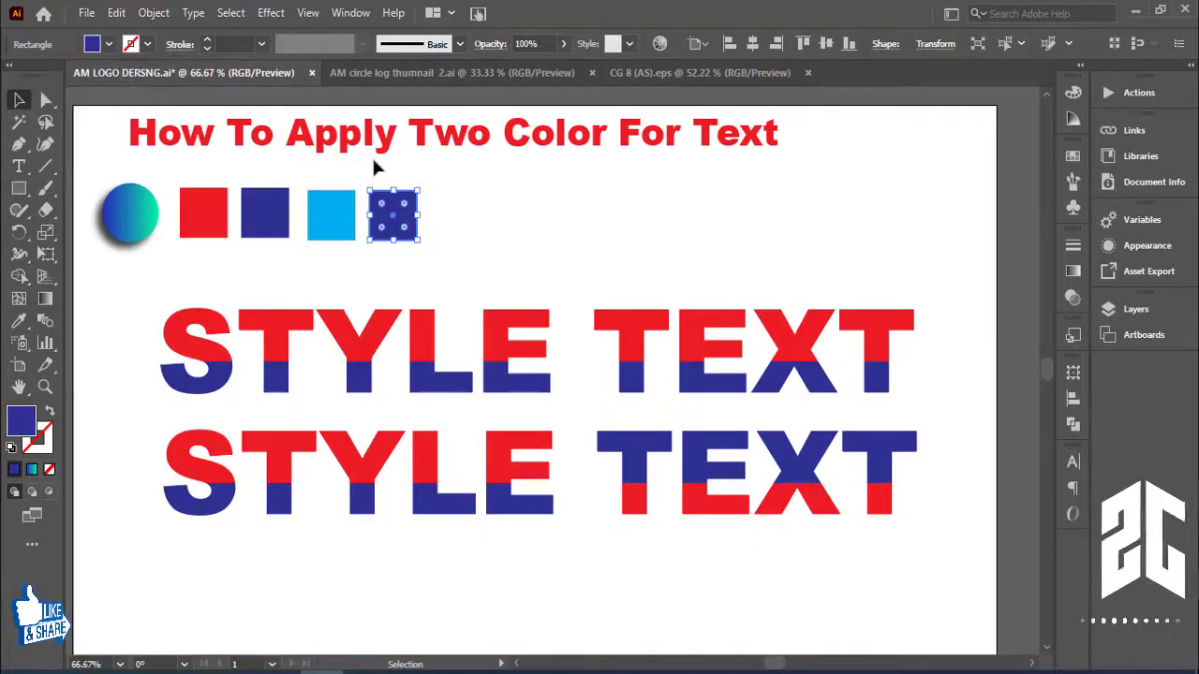
left_click(330, 212)
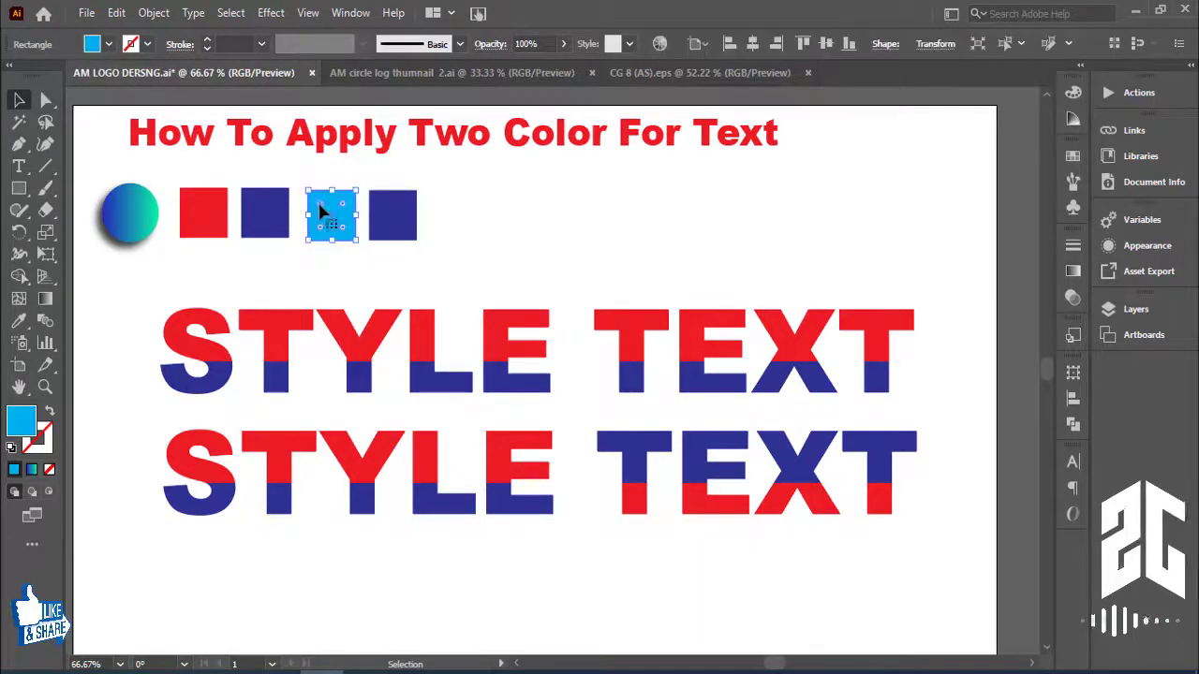
left_click(109, 44)
left_click(169, 88)
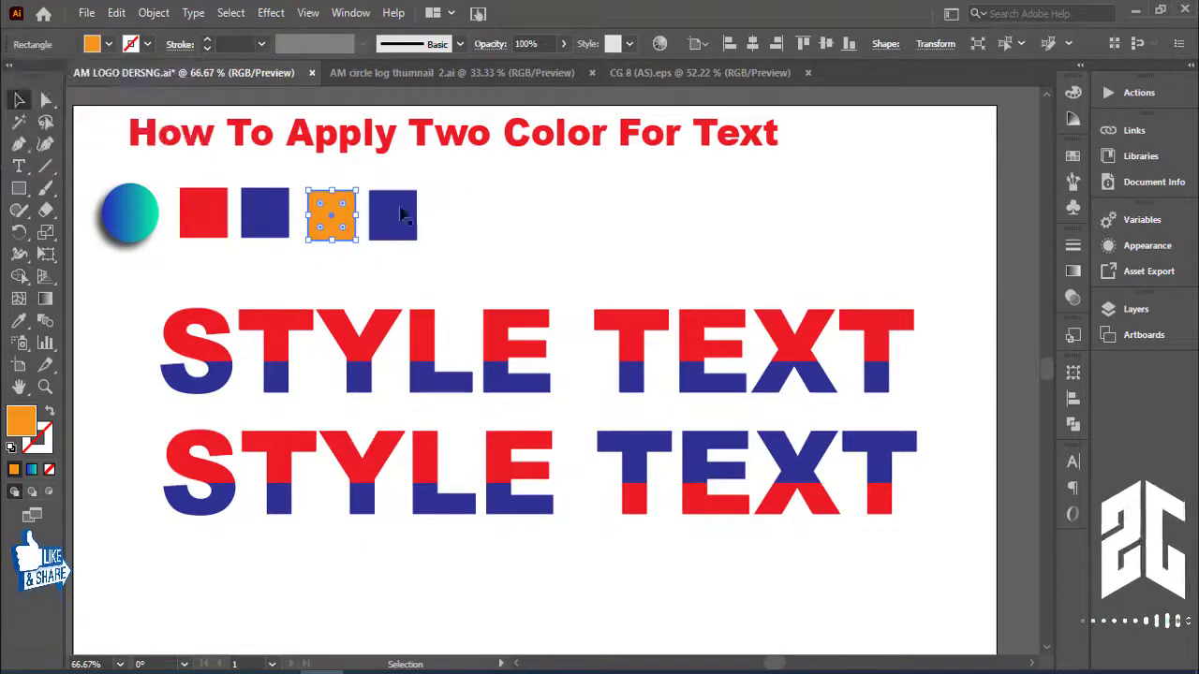
Fill the blue square's copy with dark navy #040720 using the Color Picker
left_click(401, 204)
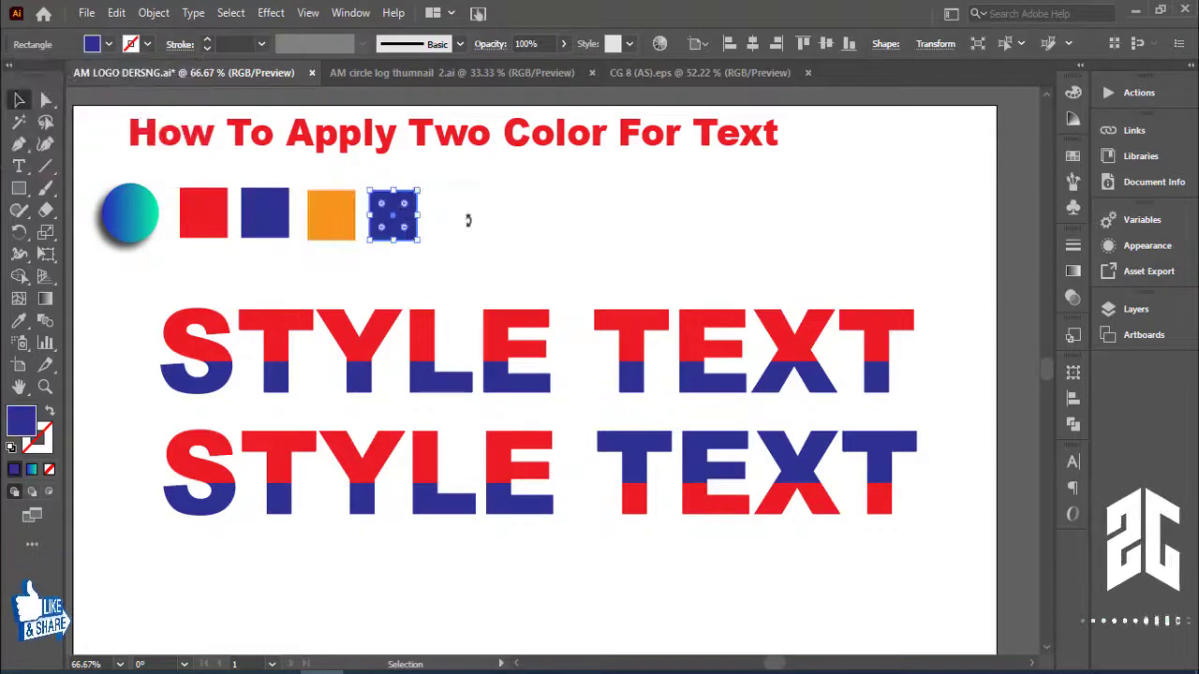
left_click(97, 46)
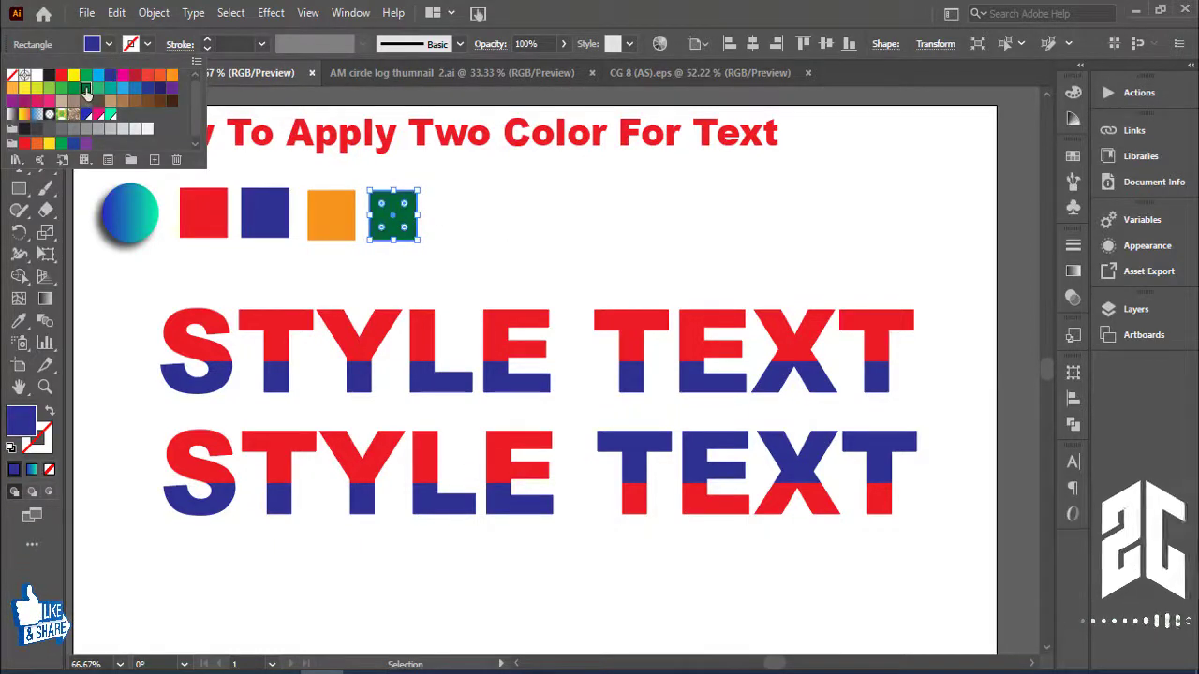
left_click(121, 89)
left_click(121, 76)
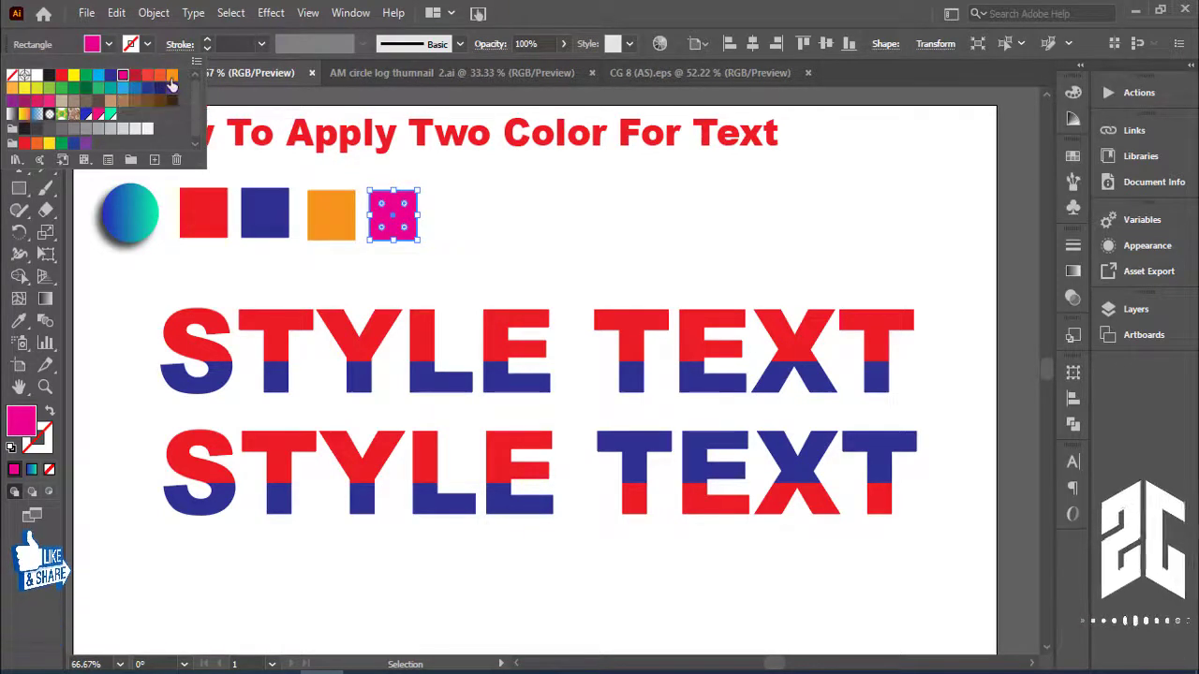
left_click(160, 75)
left_click(147, 75)
left_click(135, 76)
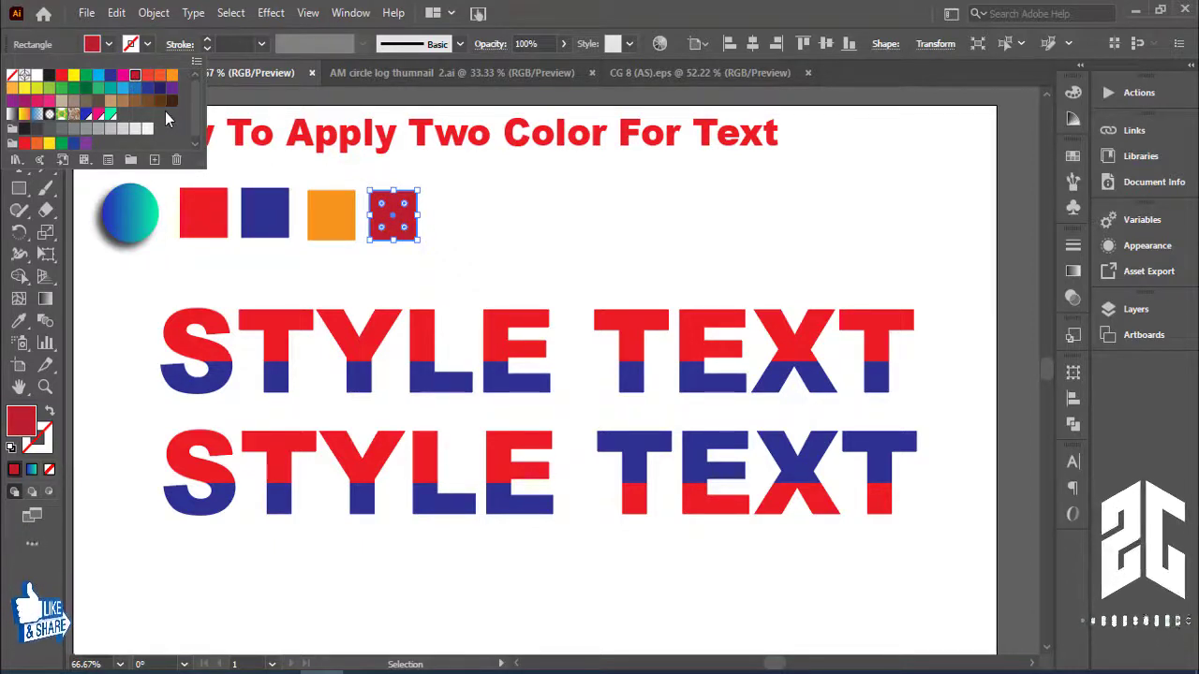
left_click(111, 75)
double_click(22, 420)
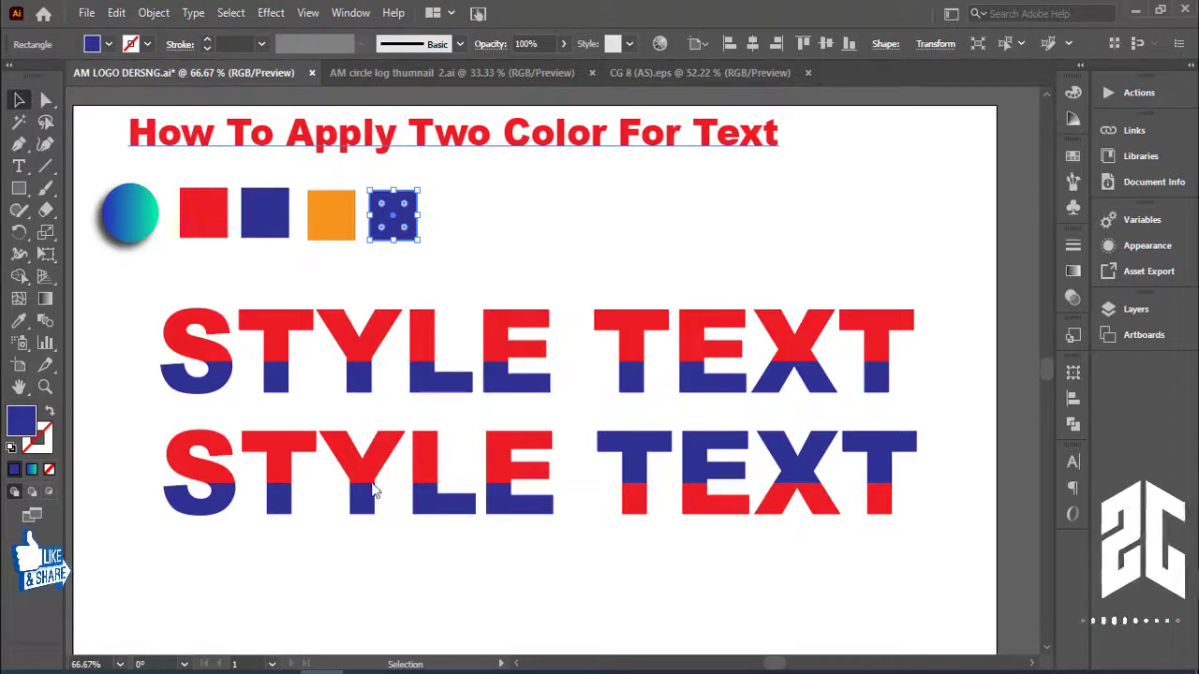
left_click(427, 440)
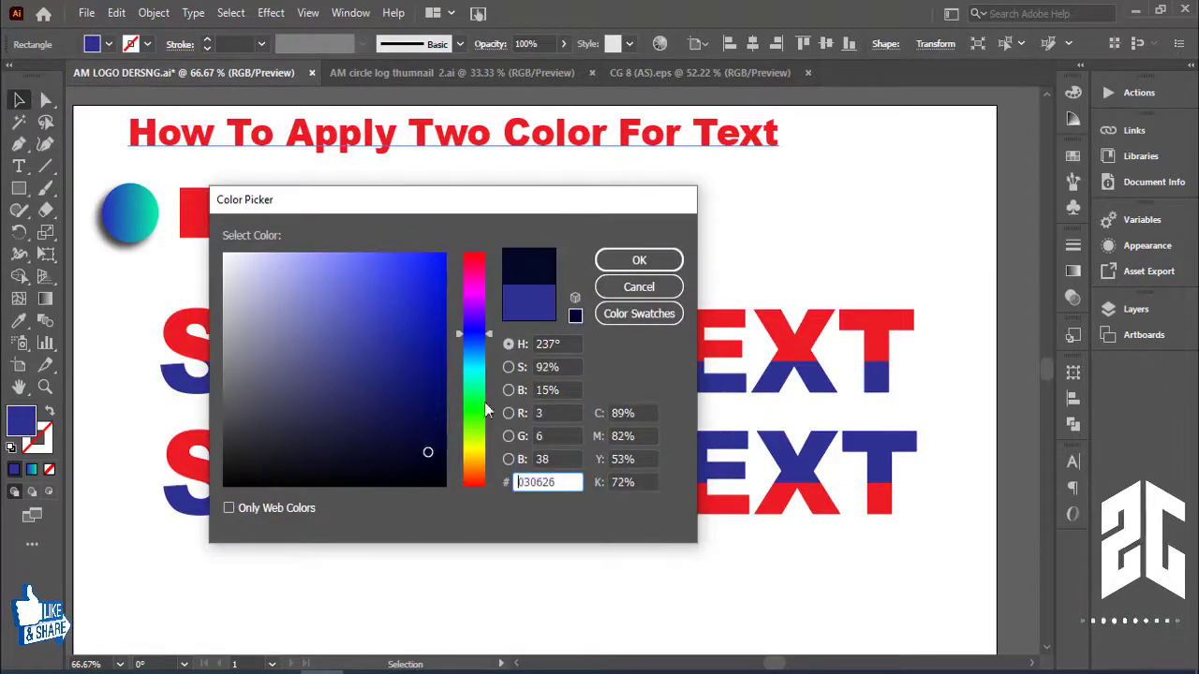
left_click(638, 261)
left_click(599, 220)
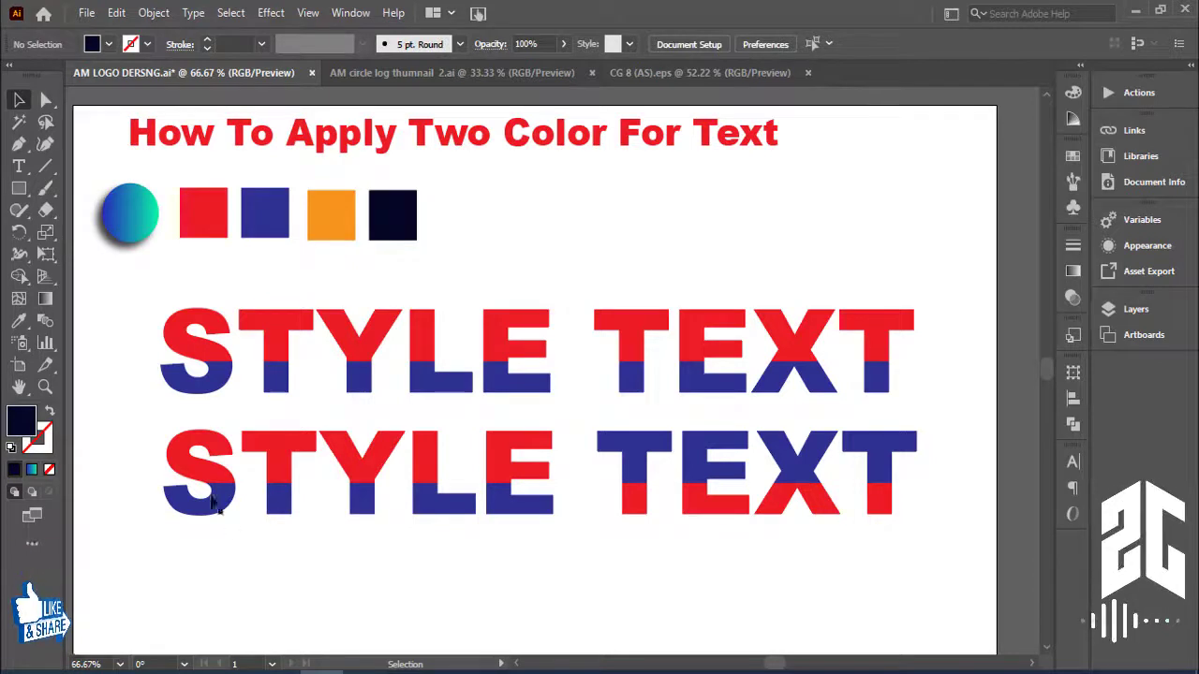
Eyedropper the lower STYLE: top half navy, bottom half orange
left_click_drag(548, 466, 549, 466)
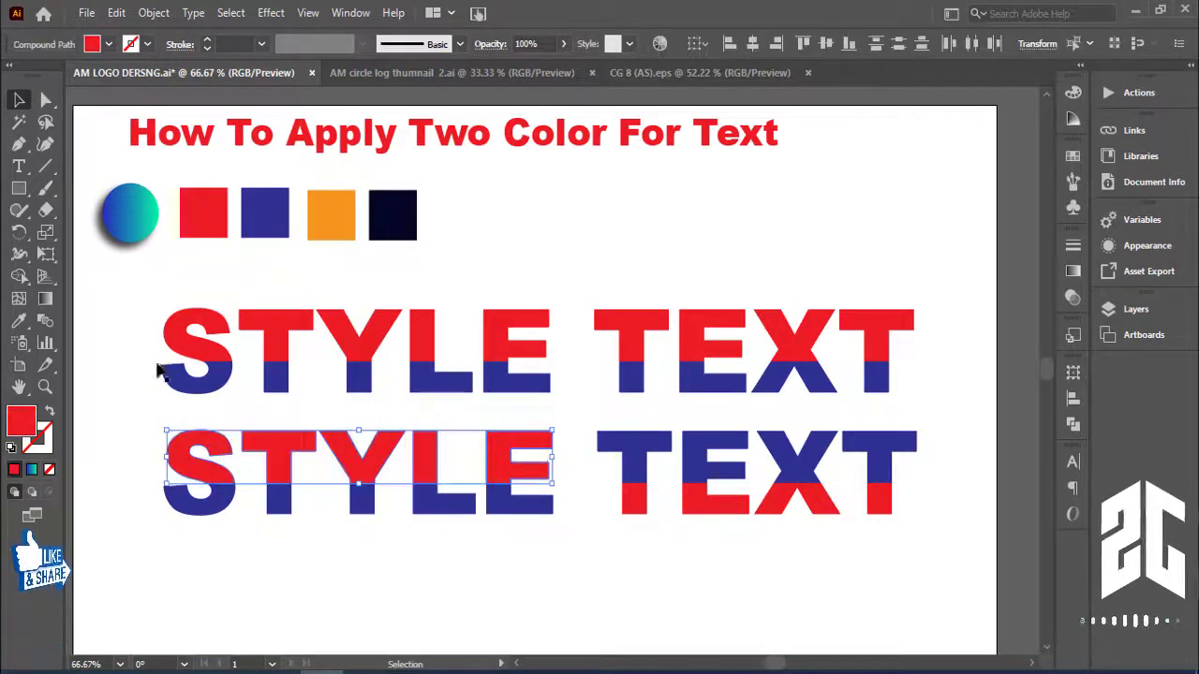
left_click(19, 320)
left_click(395, 235)
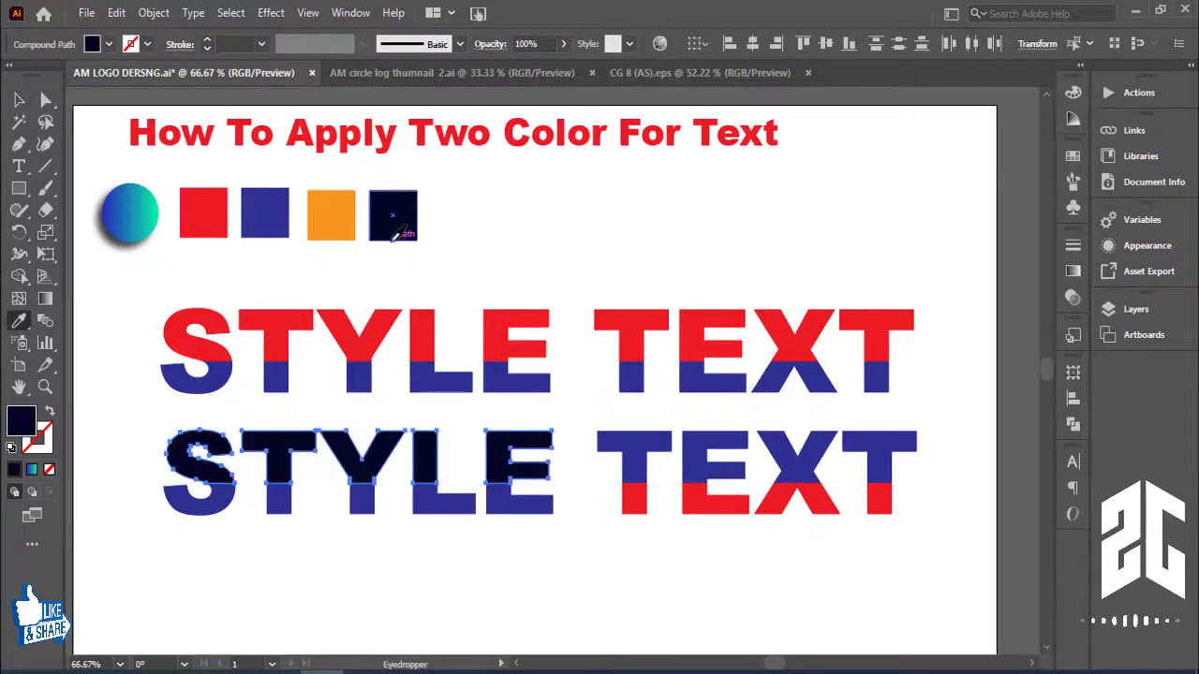
left_click(19, 101)
left_click(332, 523)
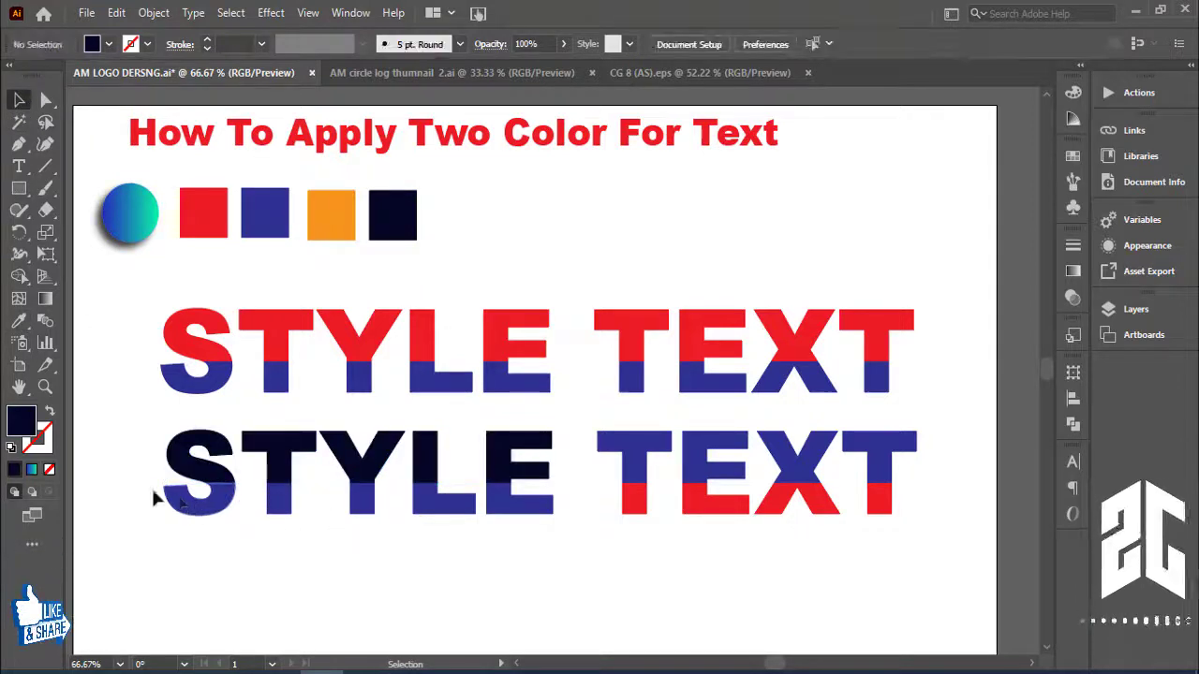
left_click_drag(138, 501, 575, 560)
left_click(19, 320)
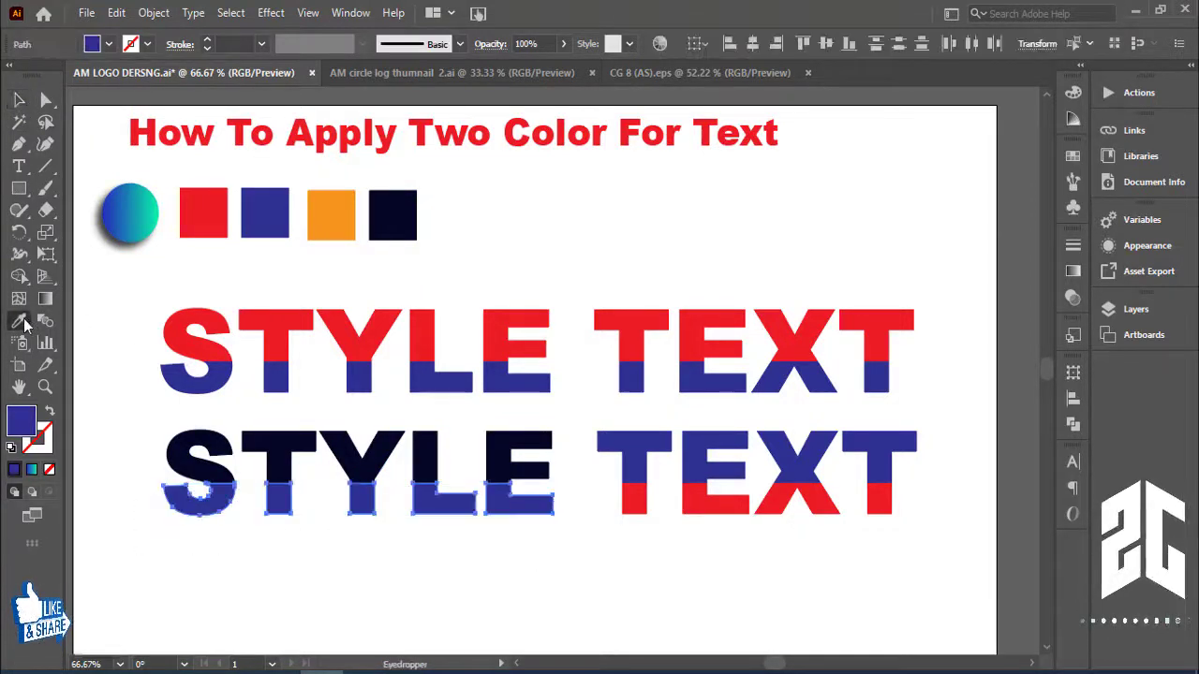
left_click(331, 219)
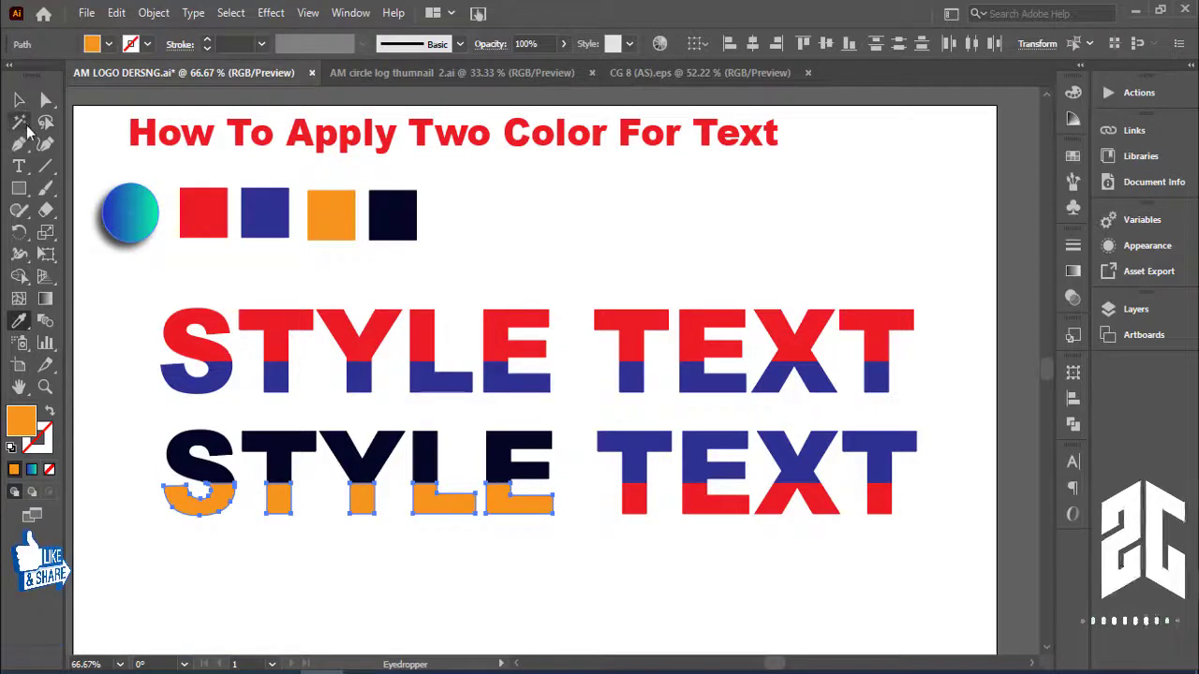
left_click(19, 101)
left_click(504, 282)
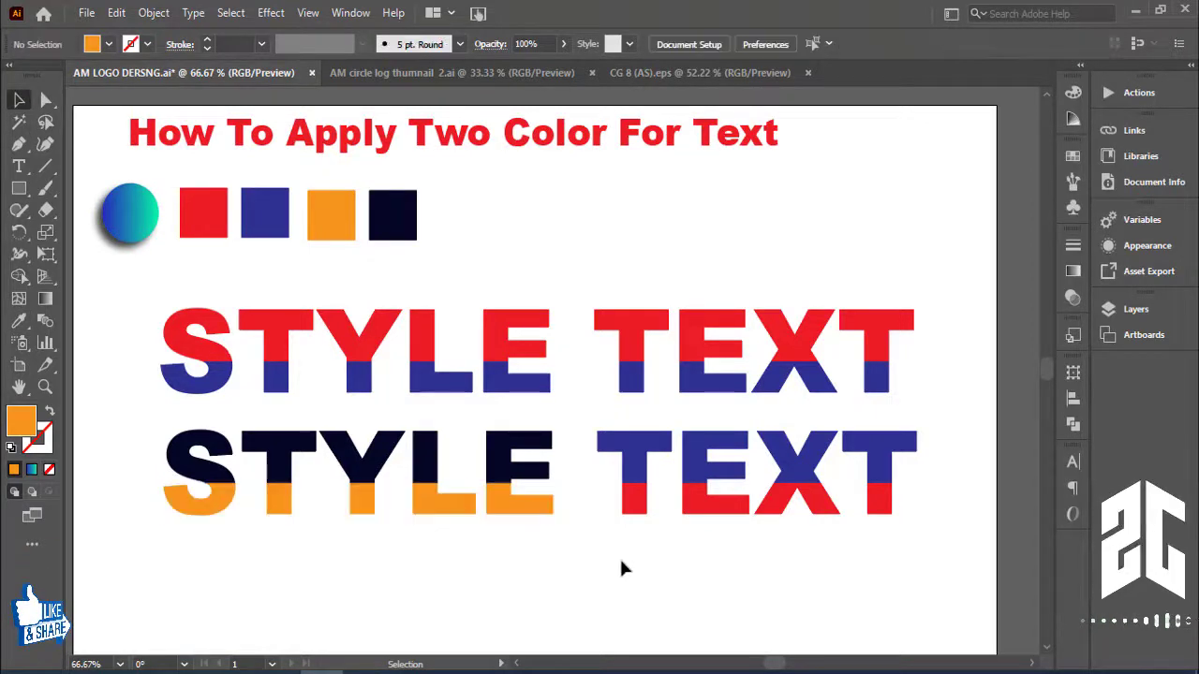
Eyedropper the lower TEXT: top half orange, bottom half navy
left_click_drag(603, 419, 883, 460)
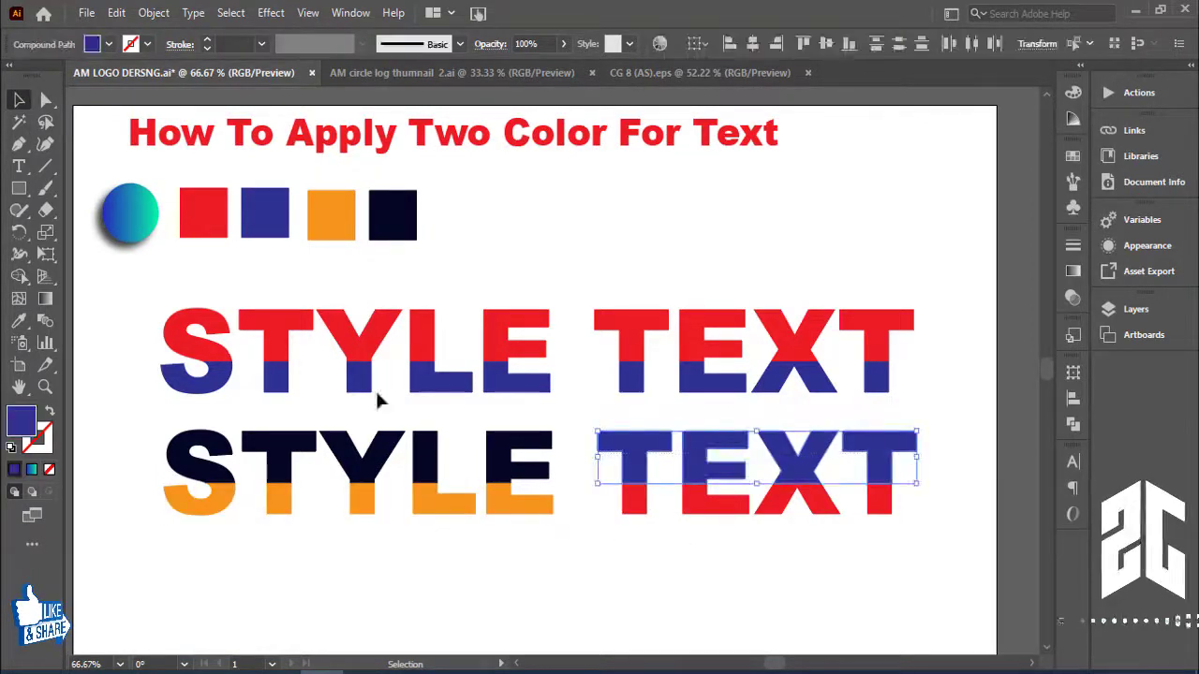
left_click(18, 321)
left_click(393, 213)
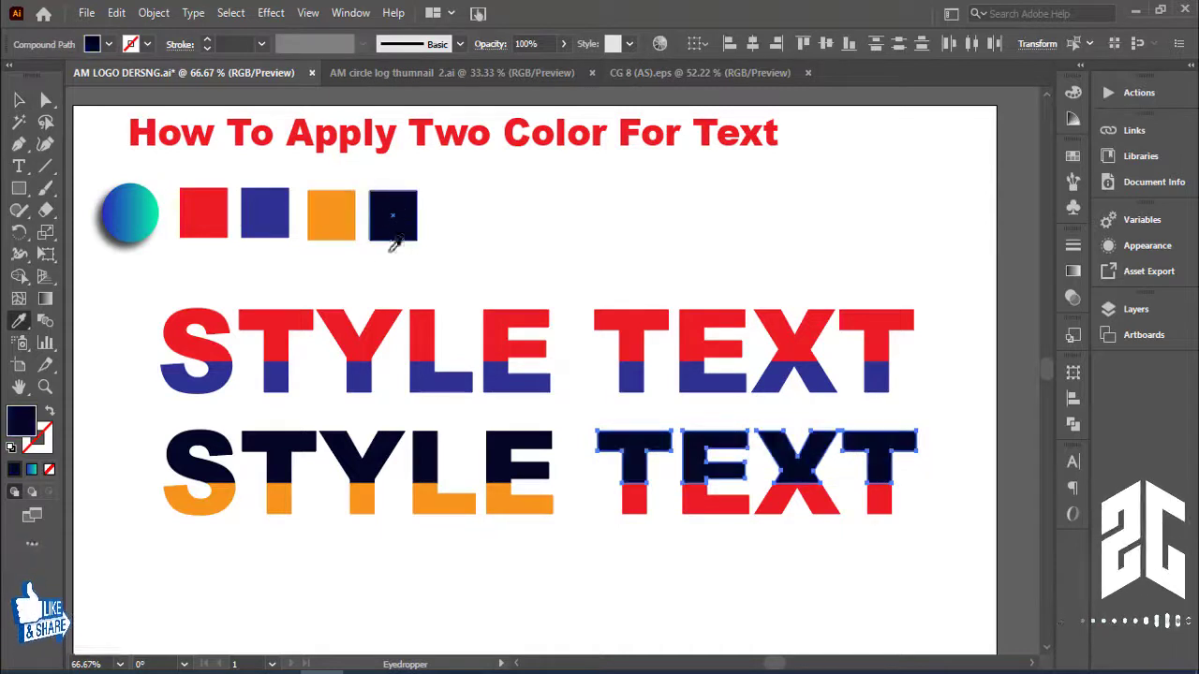
left_click(333, 213)
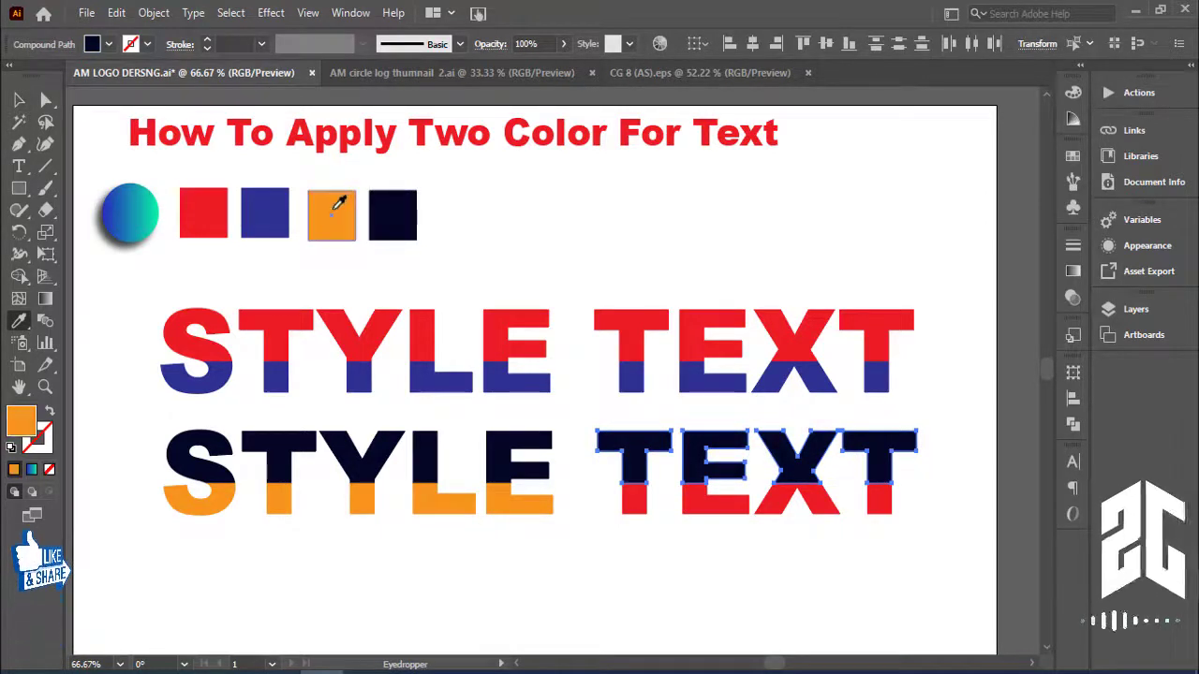
left_click(19, 100)
left_click(651, 563)
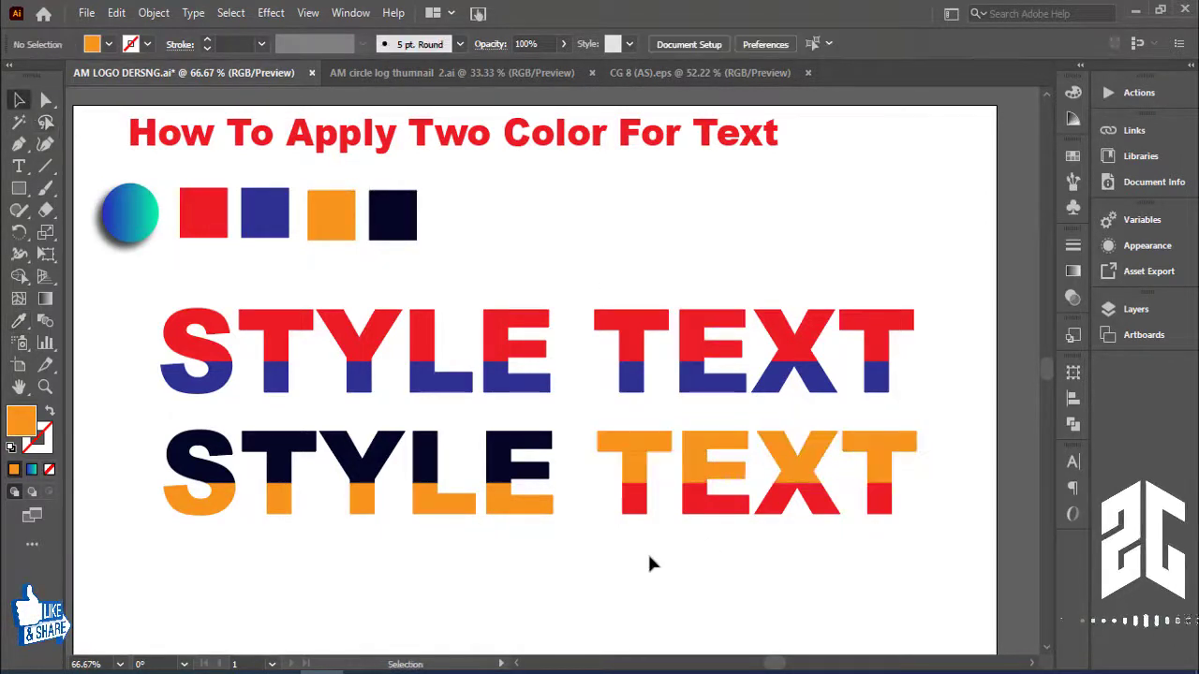
left_click_drag(608, 494, 903, 543)
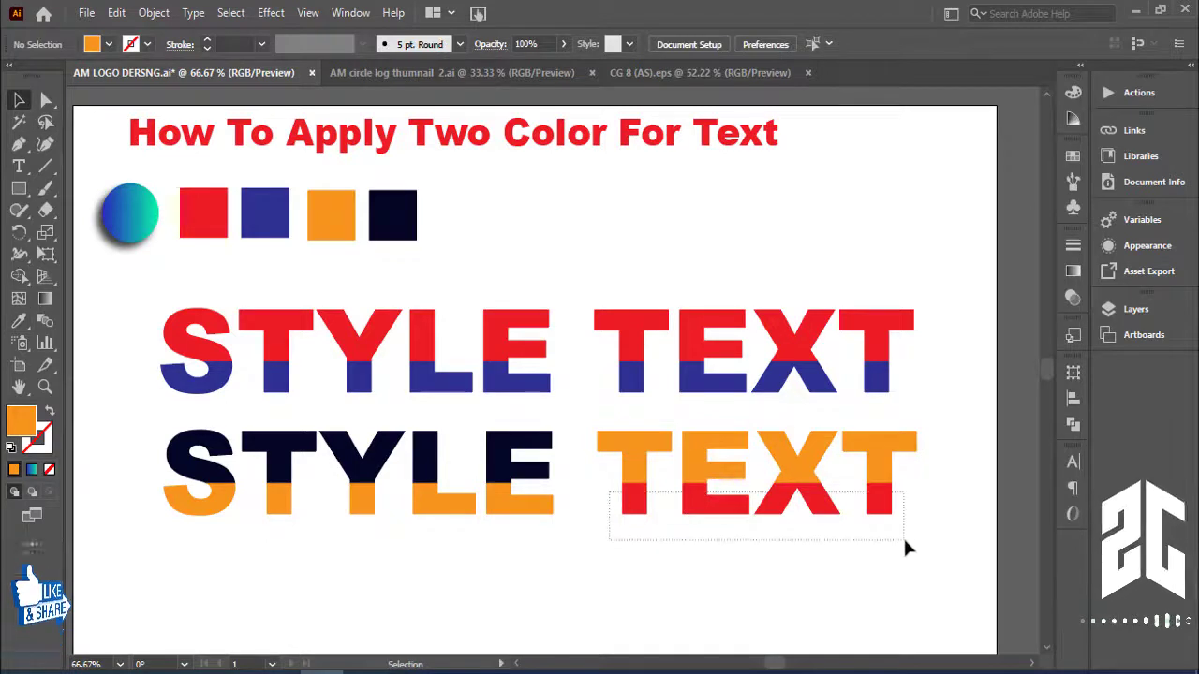
left_click(21, 323)
left_click(394, 212)
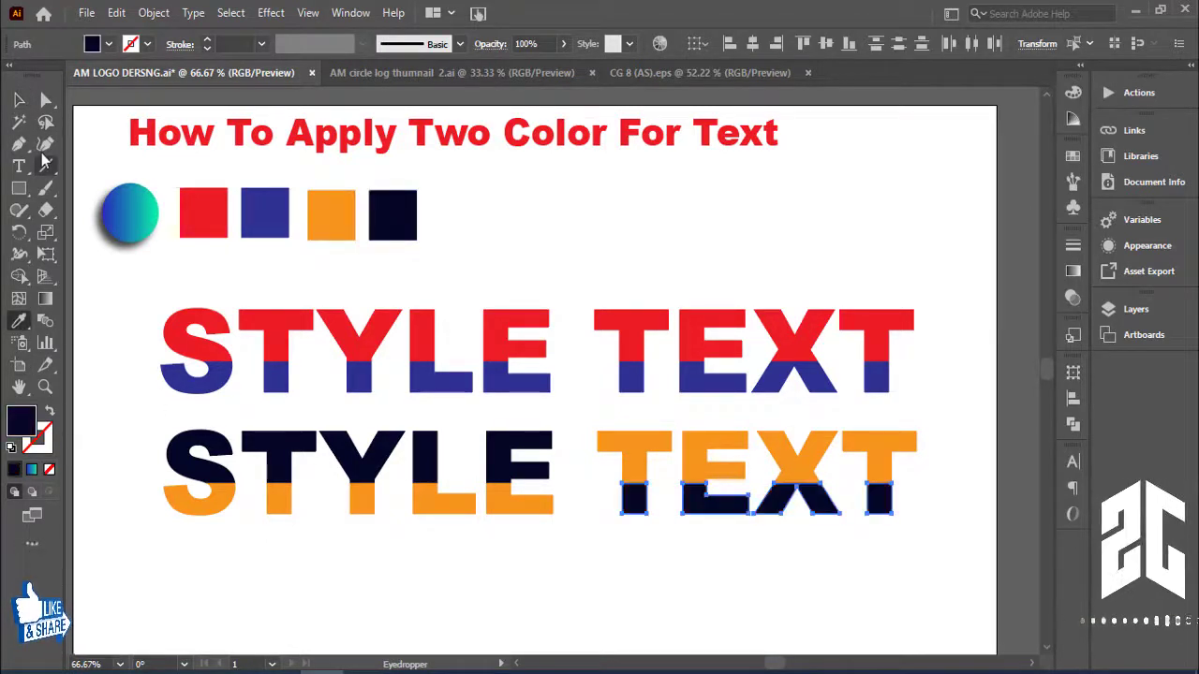
left_click(18, 103)
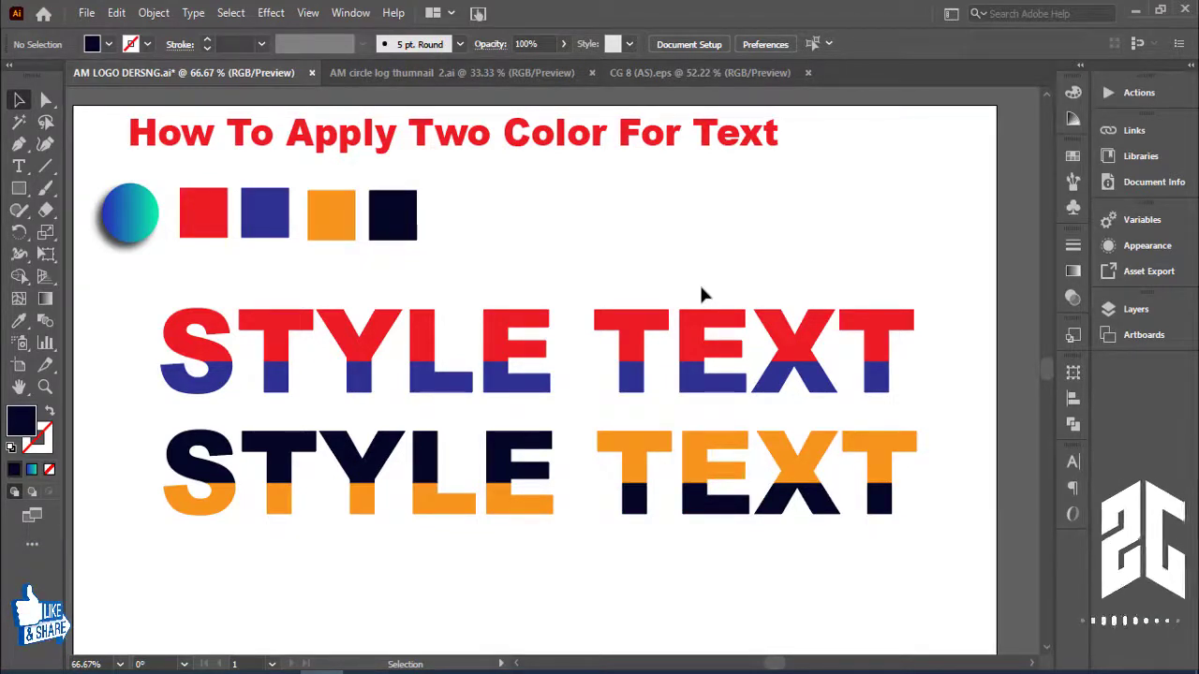
left_click_drag(588, 263, 663, 267)
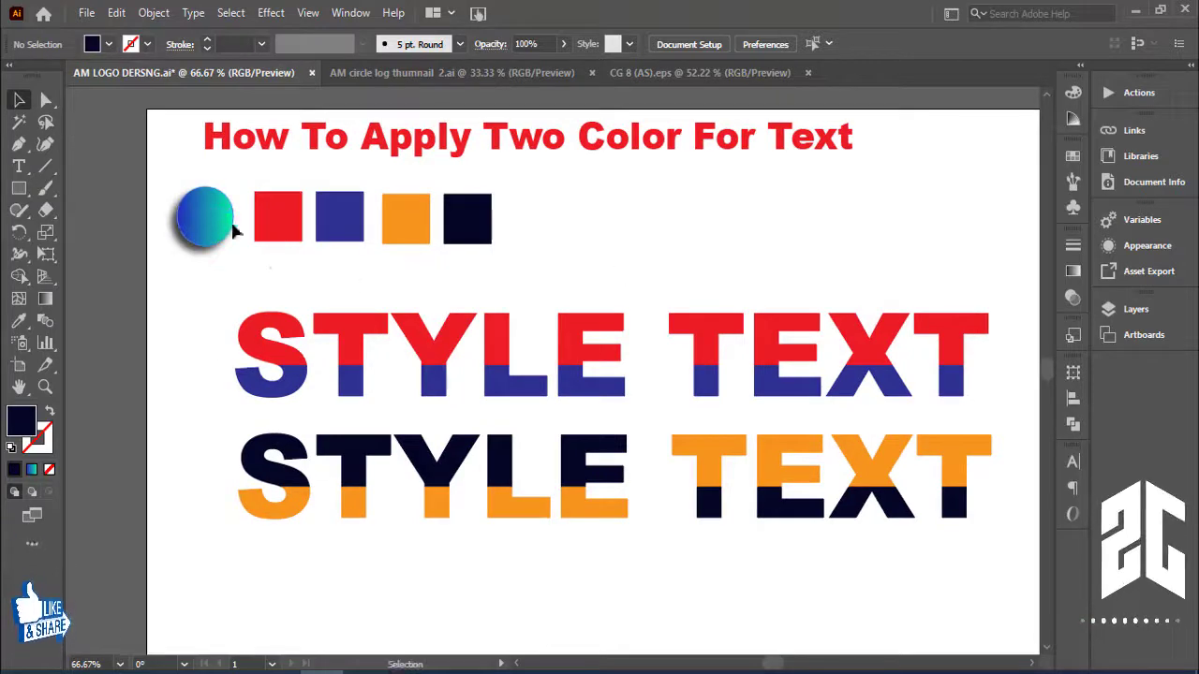
left_click_drag(213, 235, 213, 231)
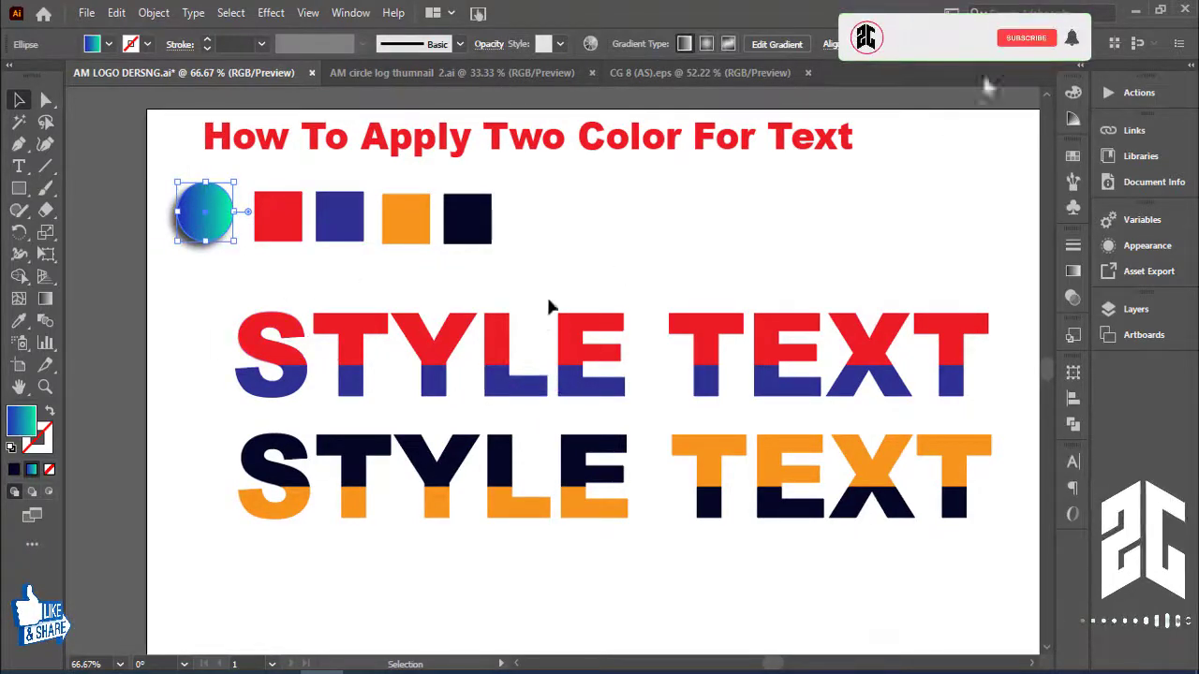
left_click_drag(290, 323, 239, 234)
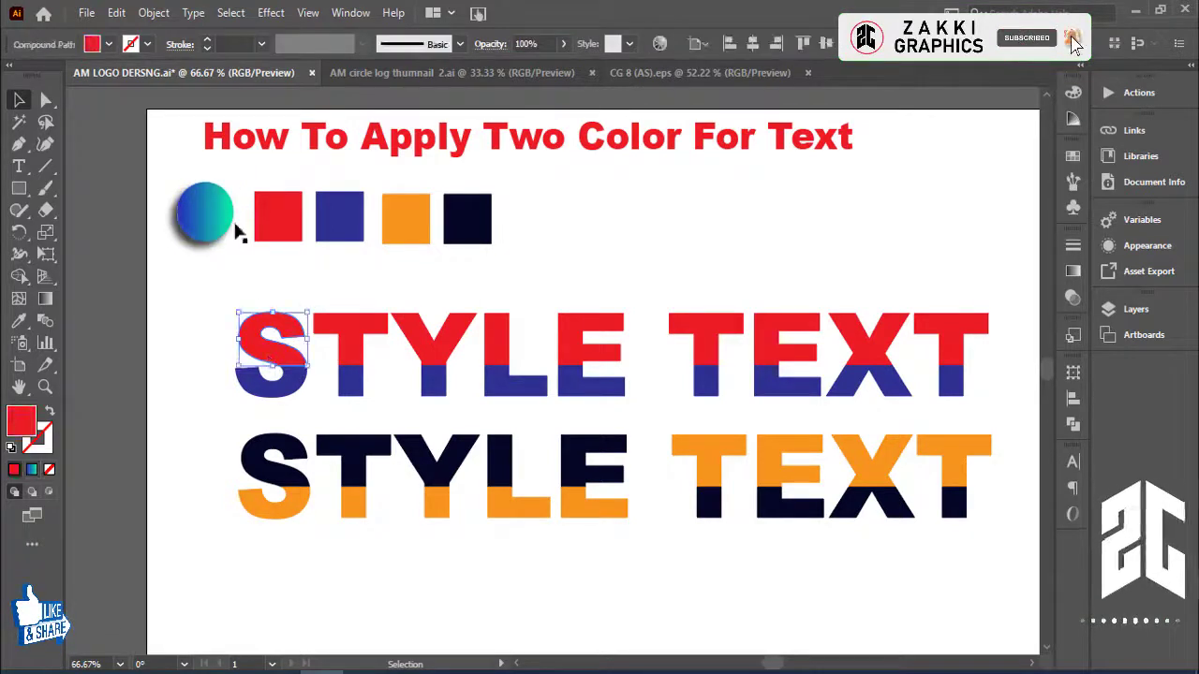
left_click(21, 320)
left_click(206, 211)
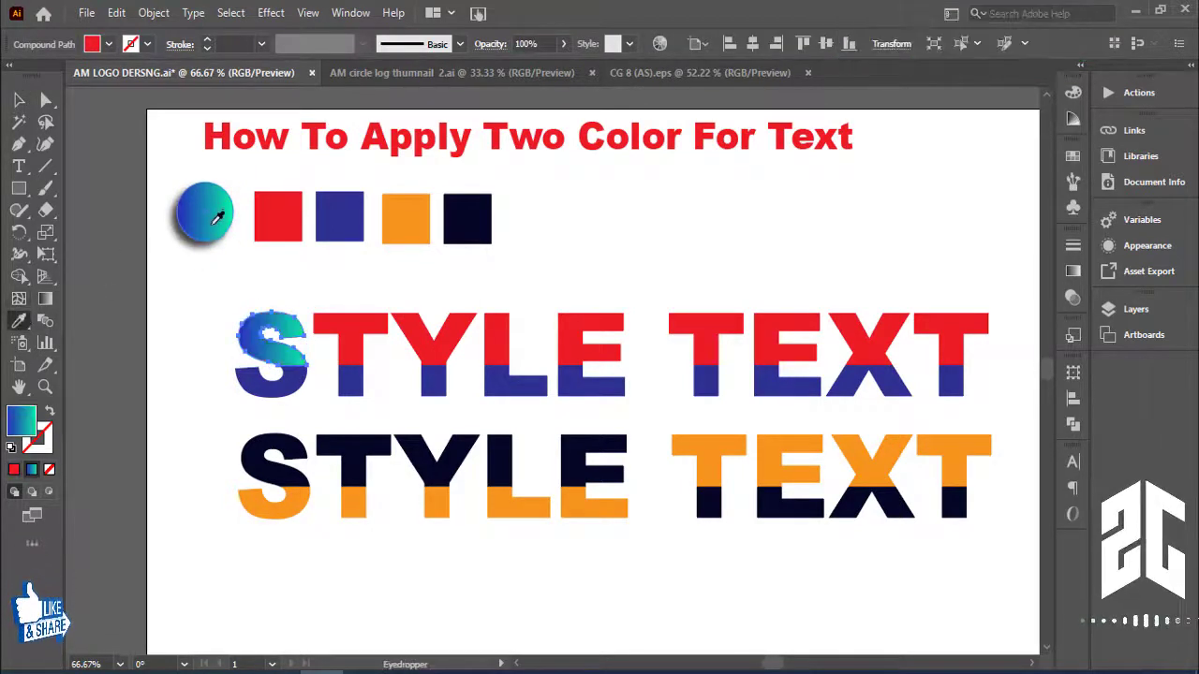
left_click(18, 101)
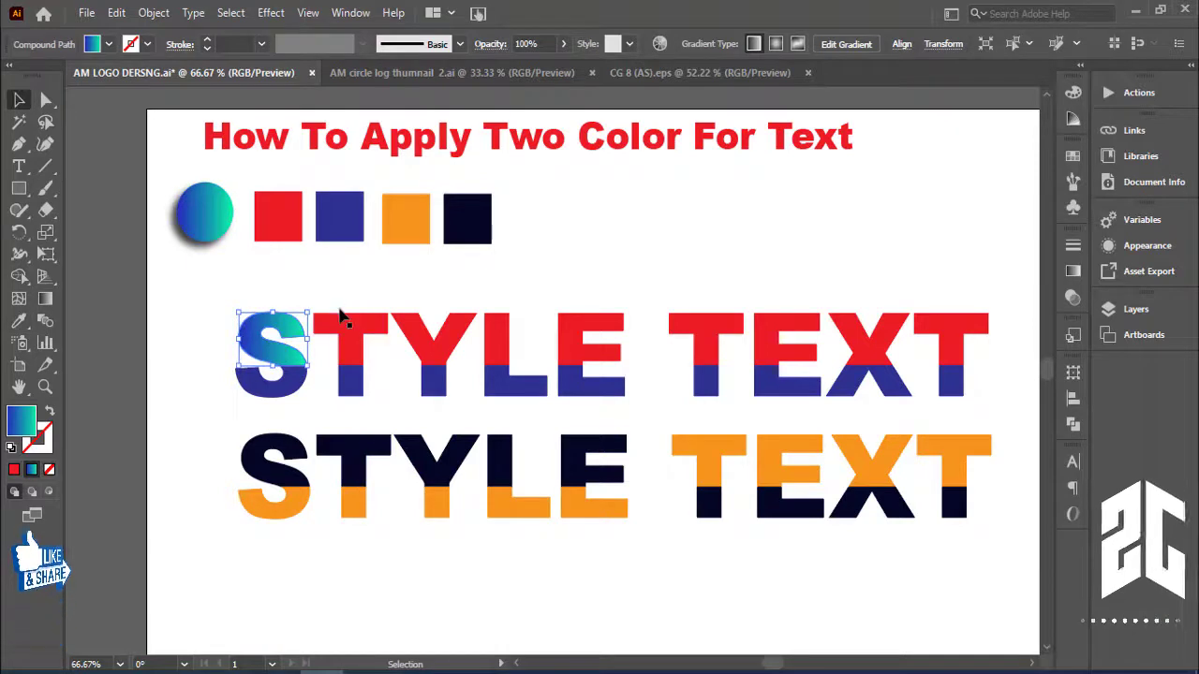
key("ctrl+z")
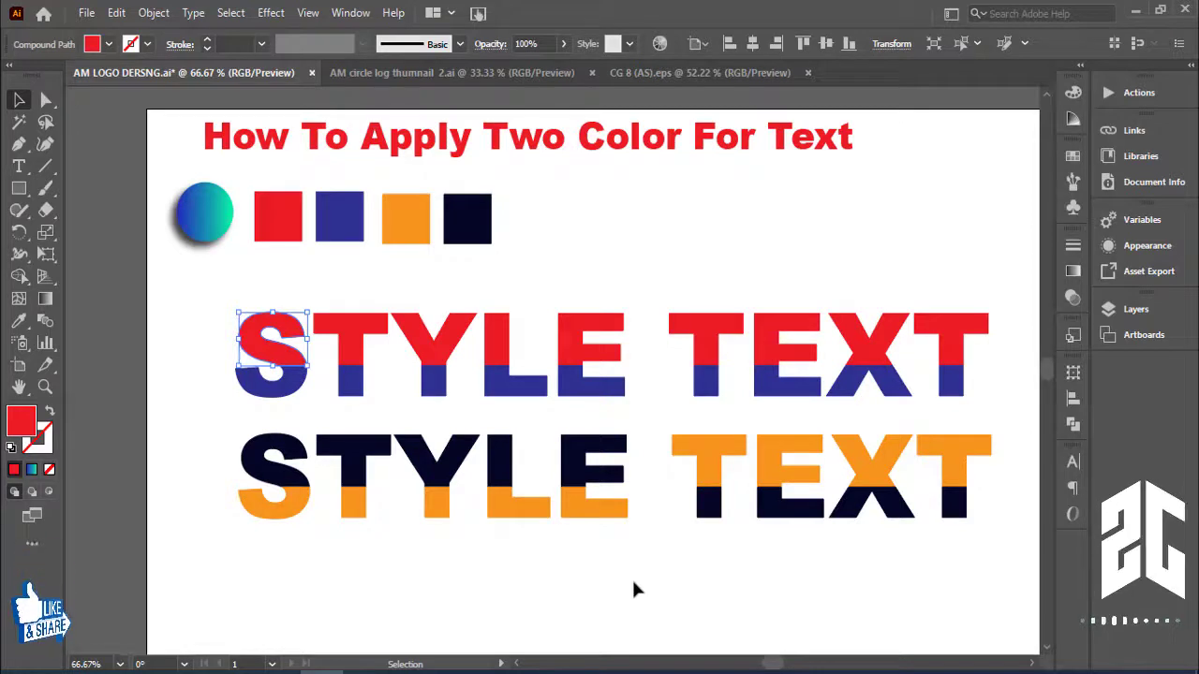
left_click_drag(789, 594, 752, 583)
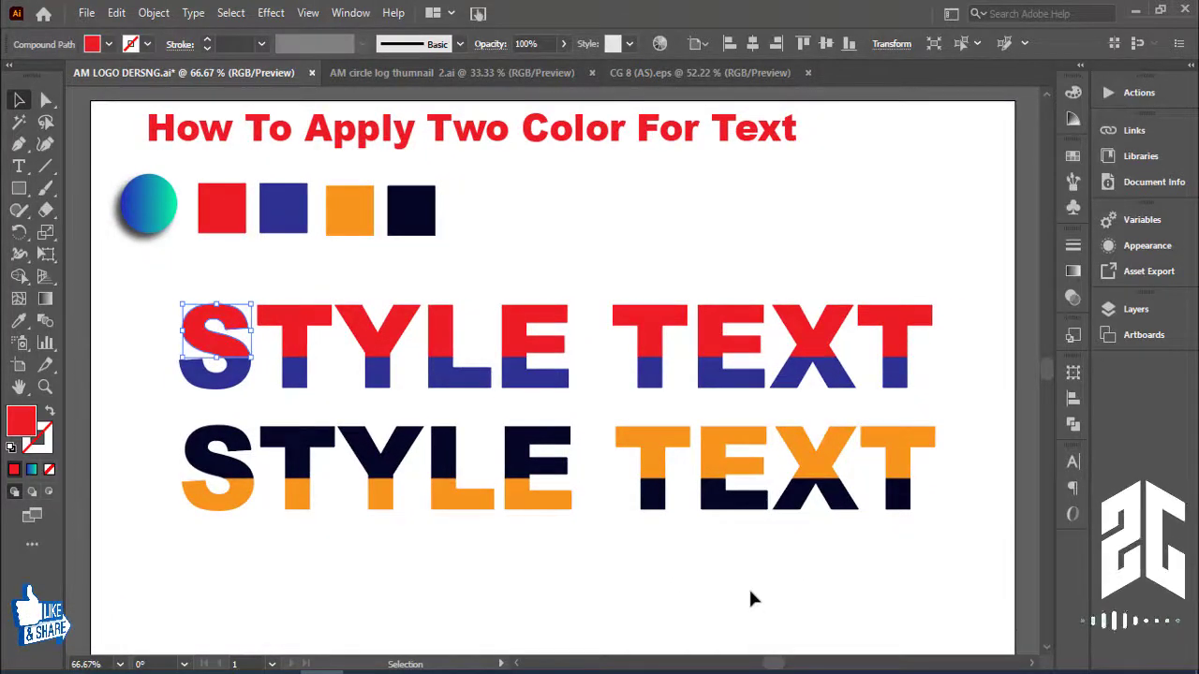
left_click(450, 543)
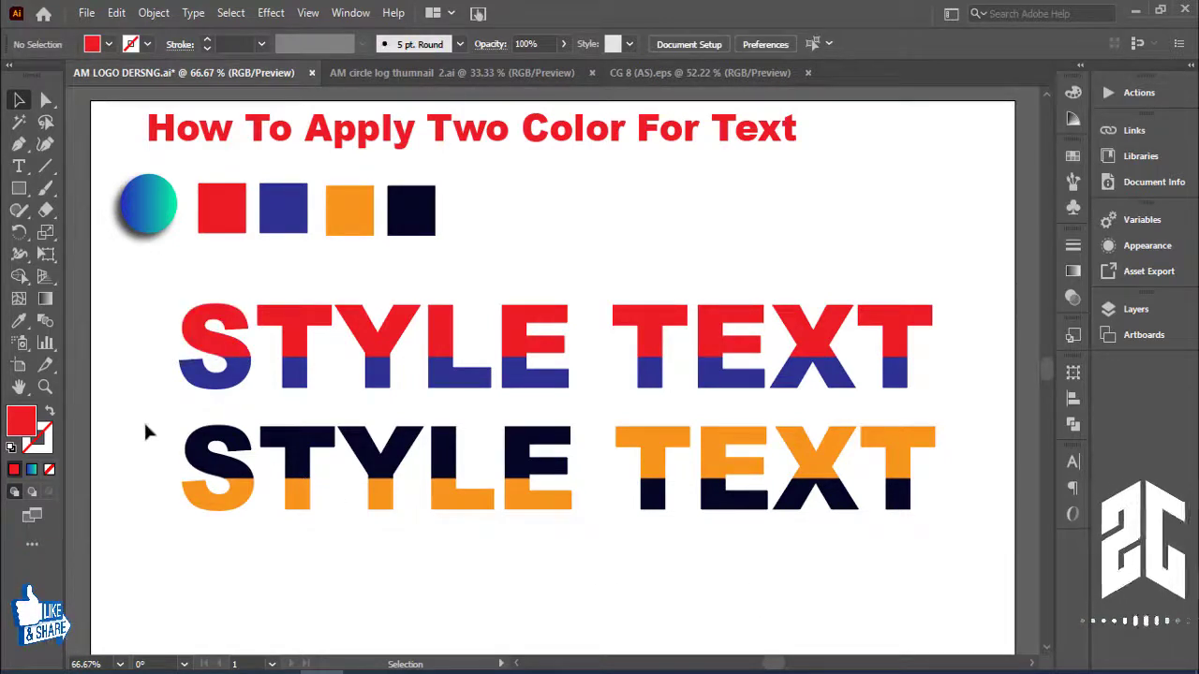
Select the whole lower STYLE TEXT row and show the Effect > Stylize options
left_click_drag(880, 542, 903, 548)
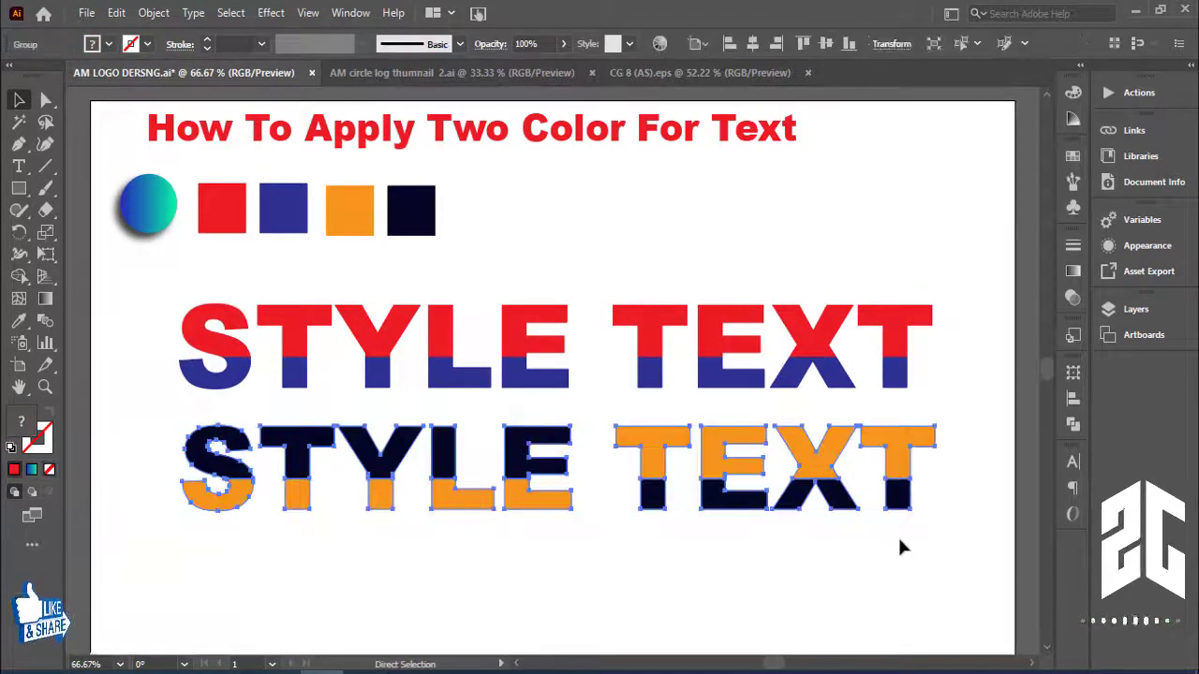
left_click(667, 573)
left_click(669, 501)
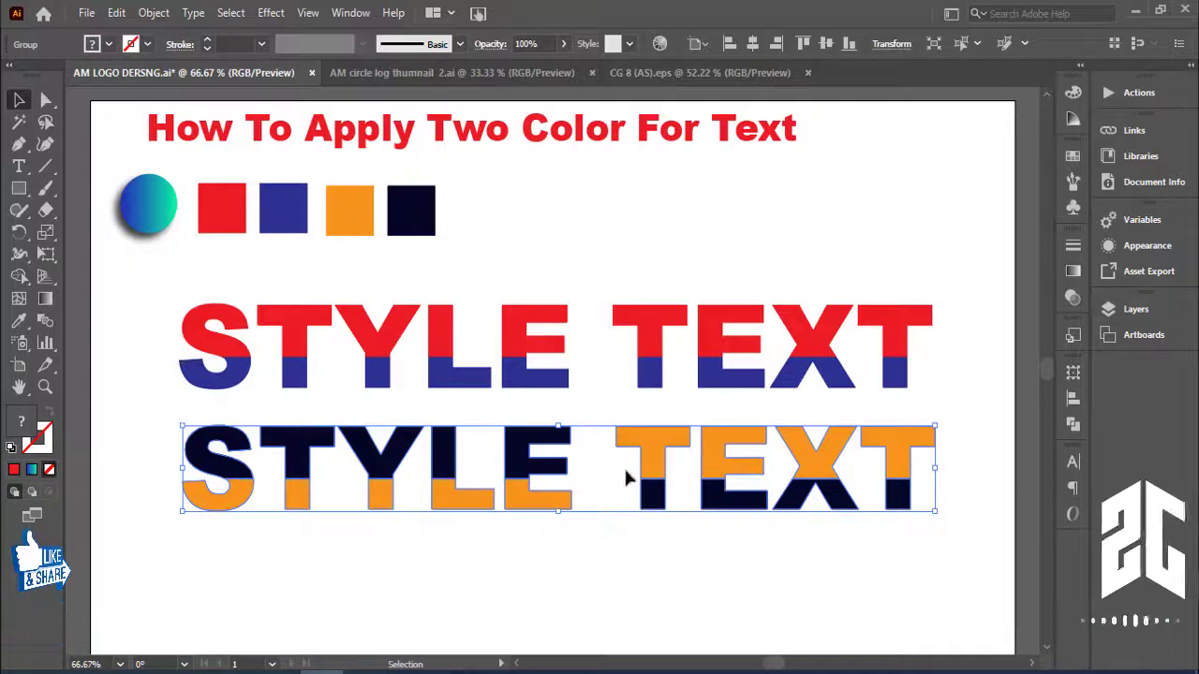
left_click(266, 13)
mouse_move(291, 250)
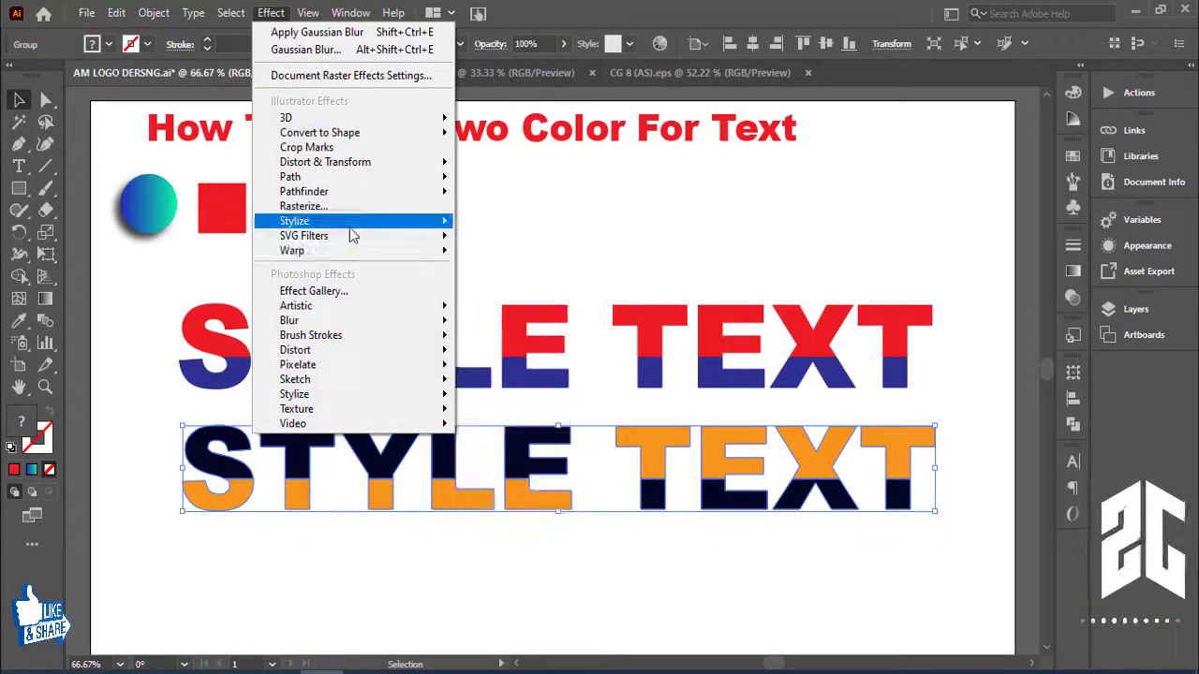
Apply a Drop Shadow to the lower row with 12 px X and Y offsets
mouse_move(294, 222)
left_click(510, 224)
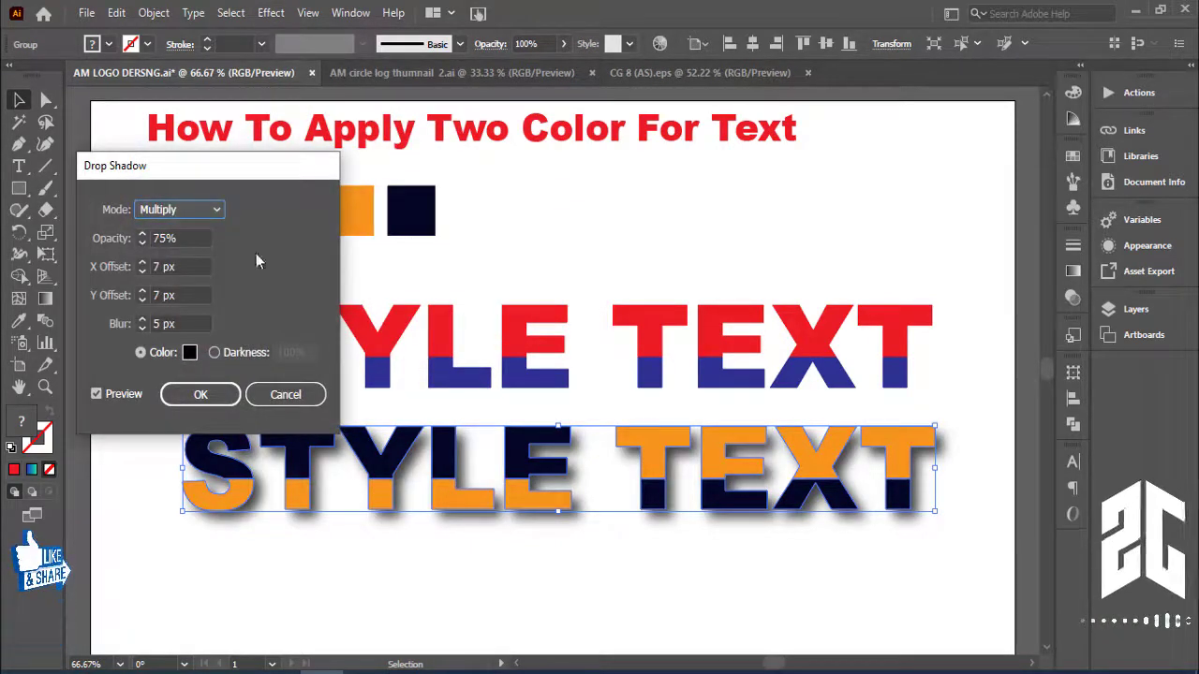
left_click_drag(254, 169, 277, 114)
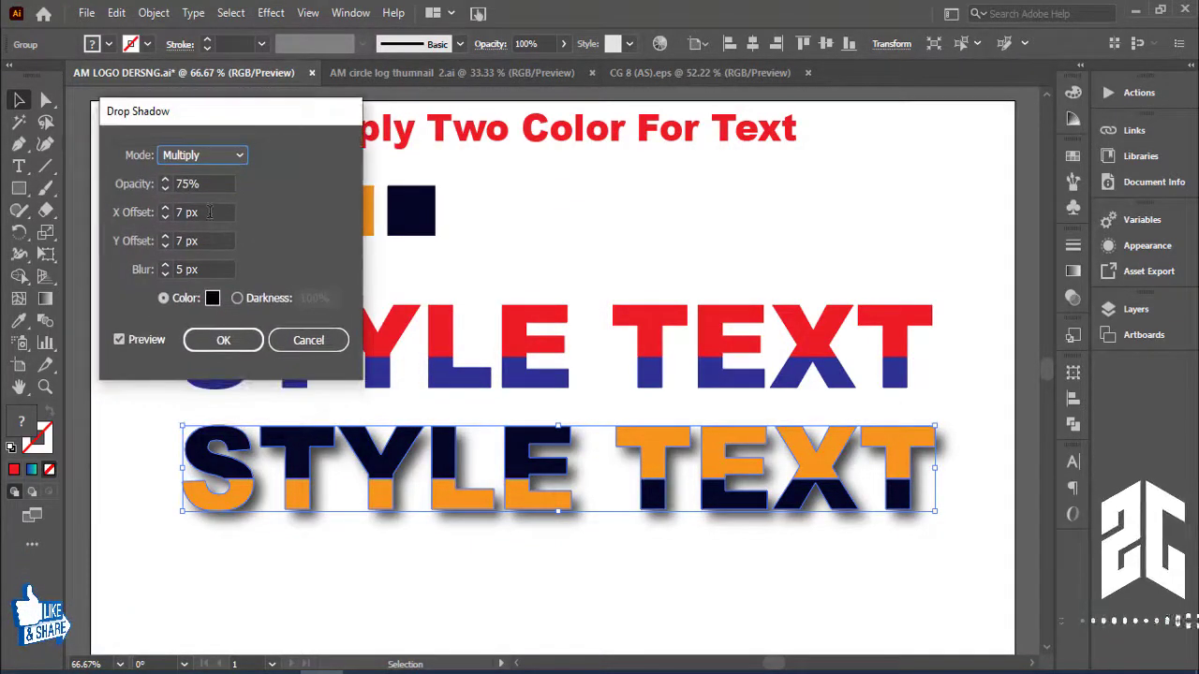
left_click(165, 245)
left_click(165, 246)
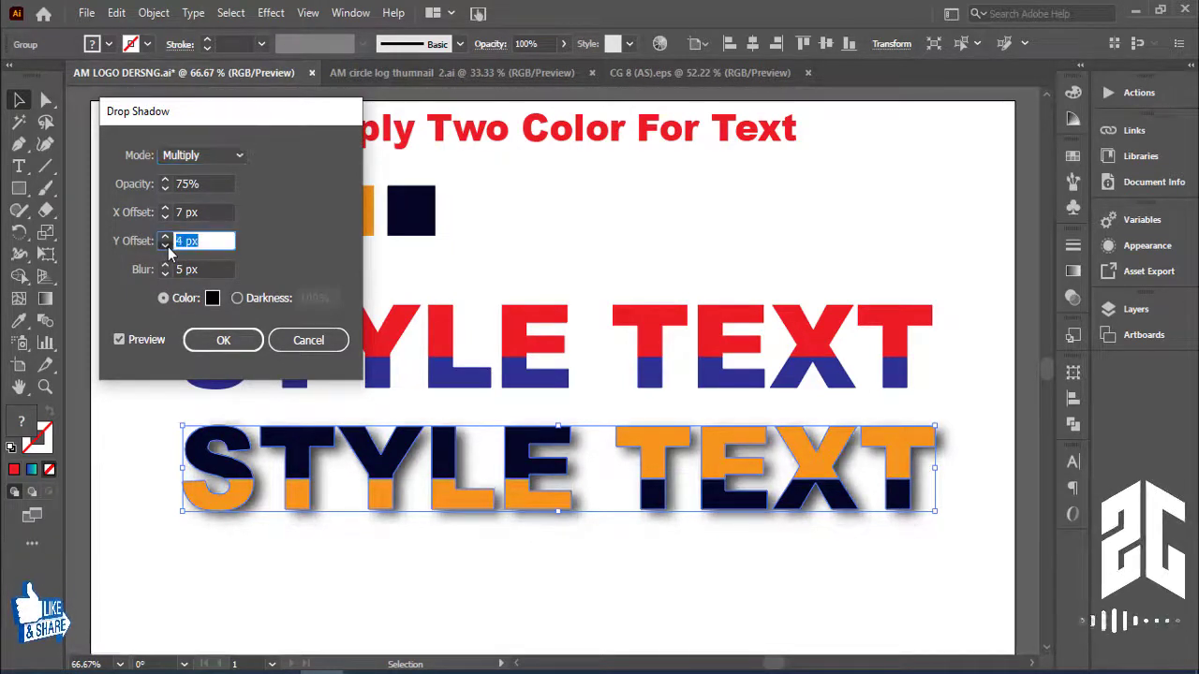
left_click(164, 245)
left_click(165, 246)
left_click(166, 238)
left_click(166, 238)
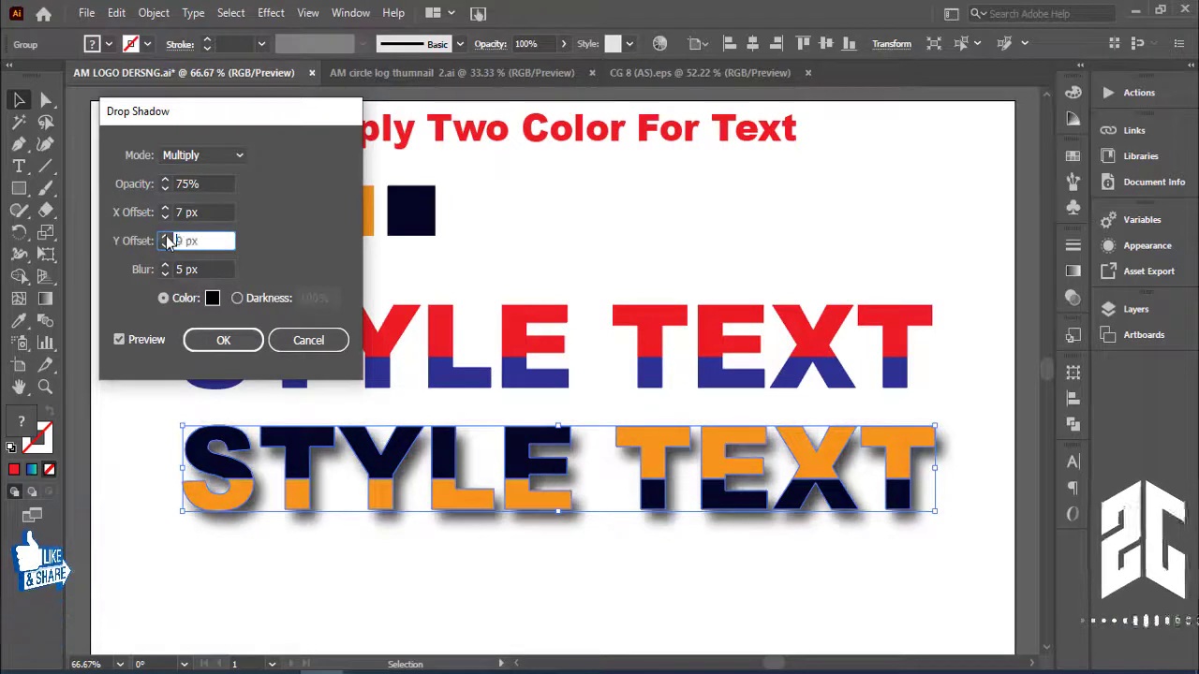
left_click(166, 238)
left_click(166, 238)
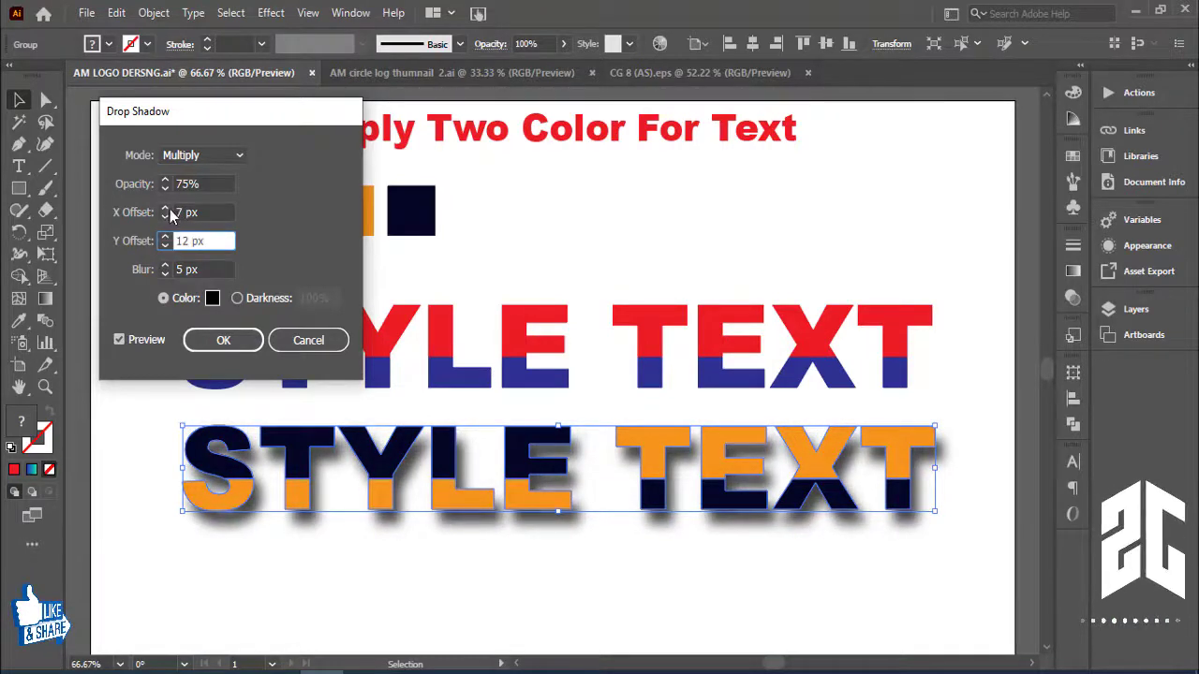
left_click(166, 208)
left_click(166, 208)
left_click(166, 208)
left_click(166, 207)
left_click(166, 208)
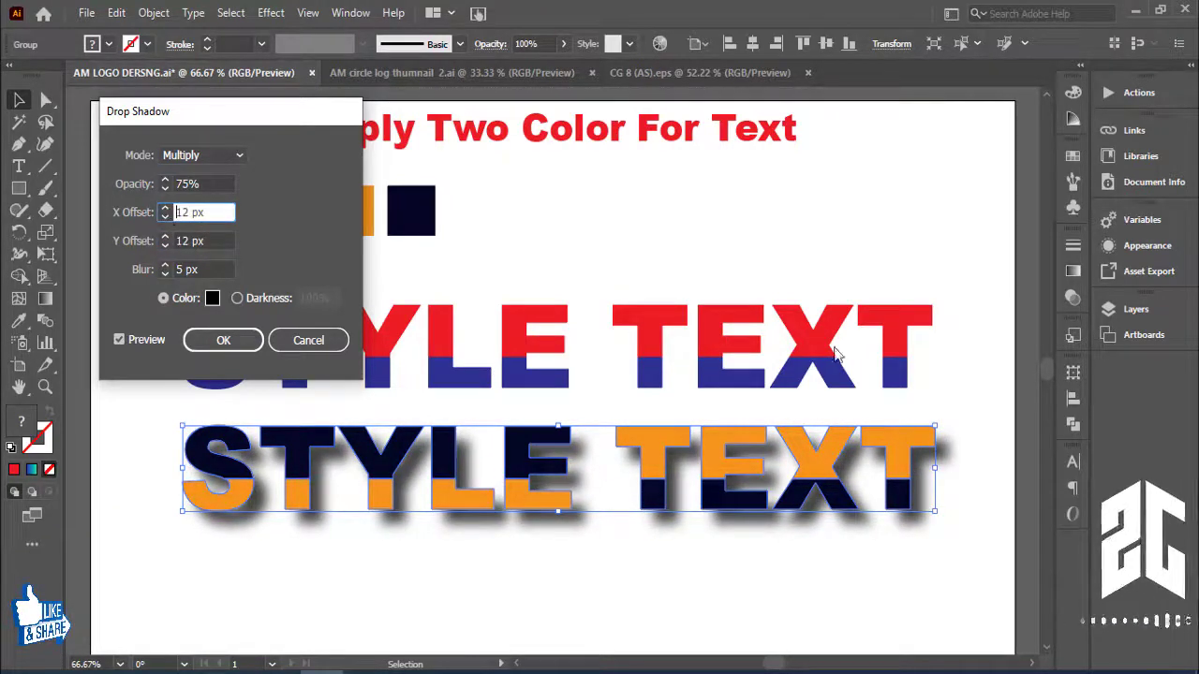
left_click(223, 340)
left_click(748, 233)
left_click_drag(808, 394, 811, 369)
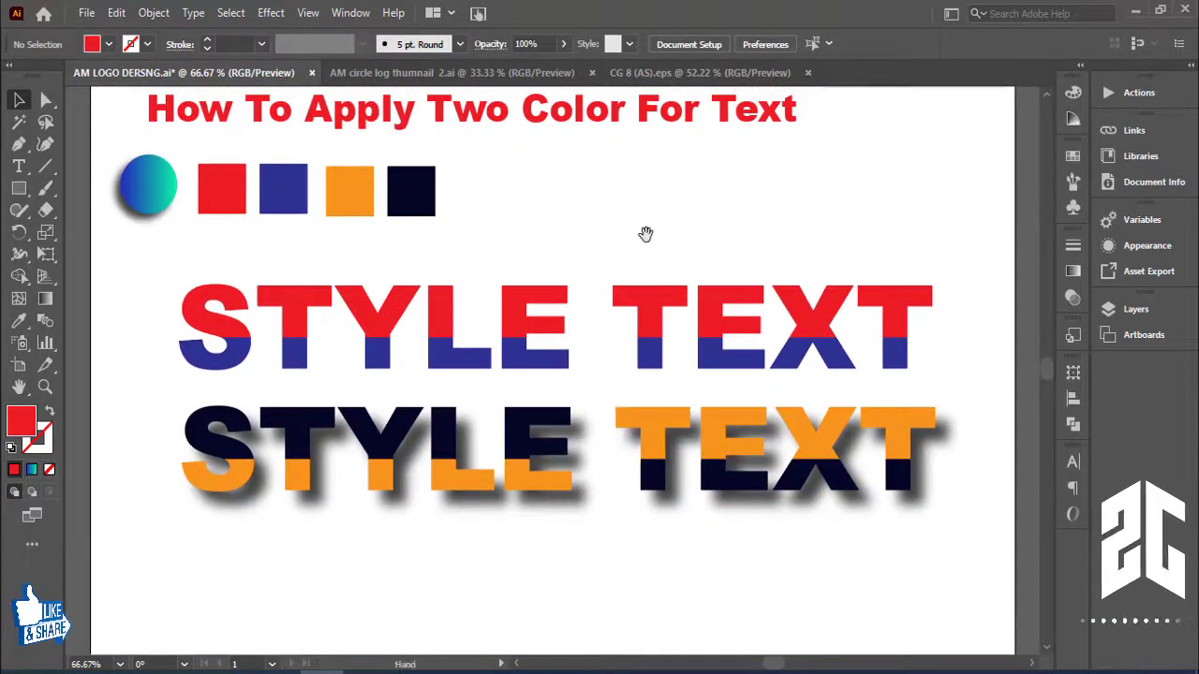
key("ctrl+minus")
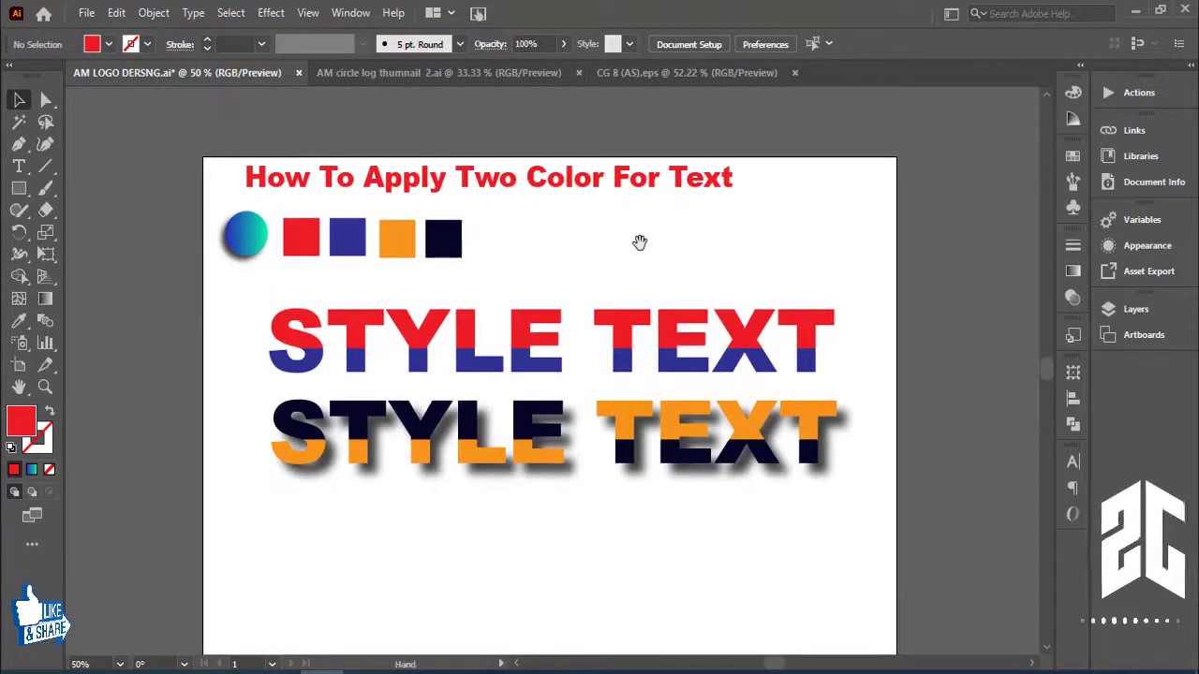
left_click_drag(640, 243, 650, 231)
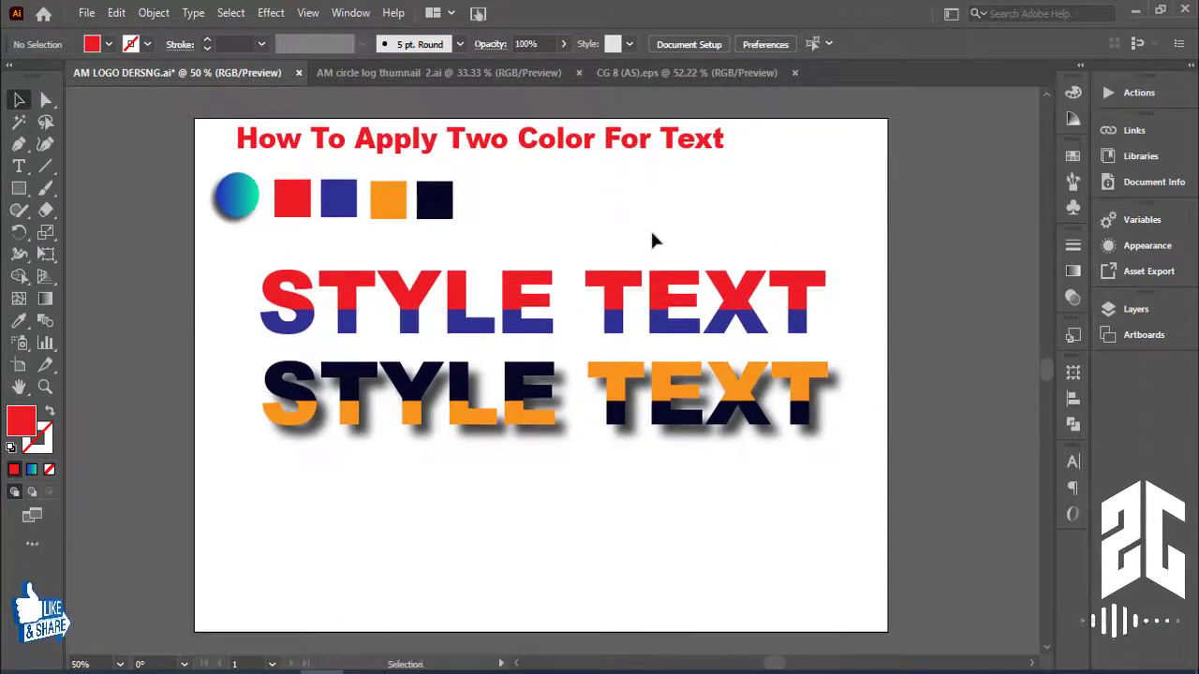